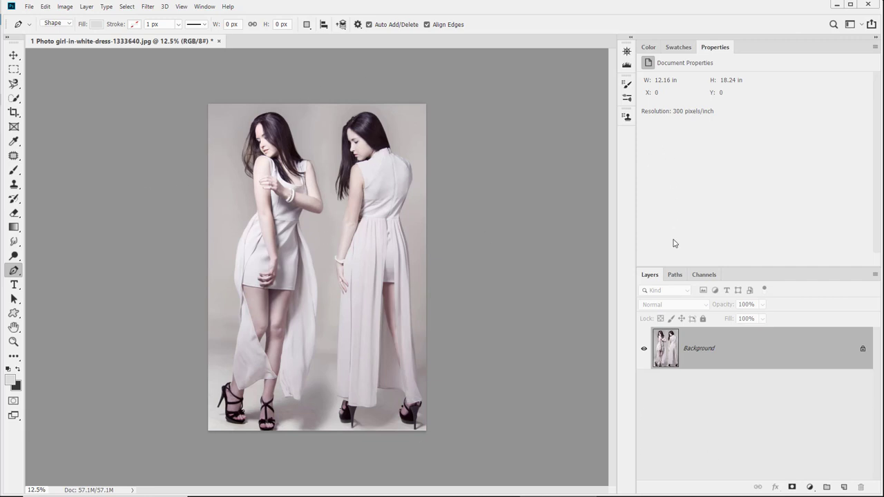
Look over the Paths panel, the Pen tool variants and the path selection tools
{"action": "left_click", "coordinate": [668, 275]}
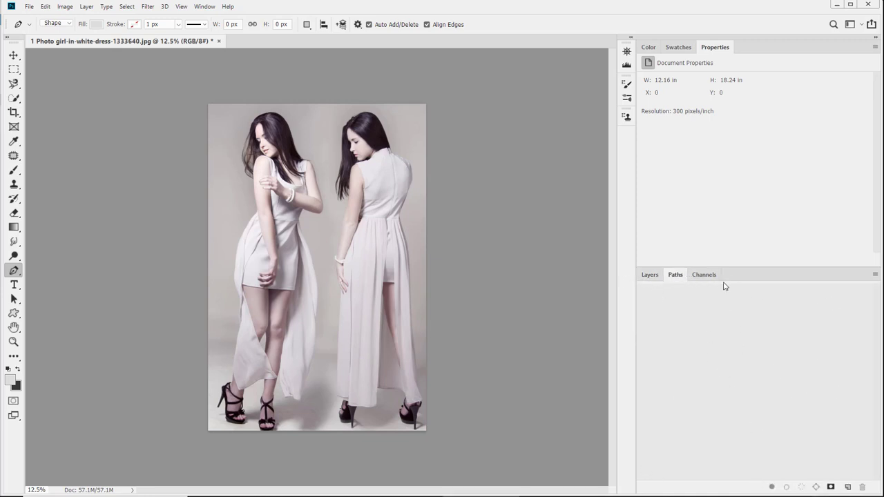
{"action": "left_click", "coordinate": [205, 7]}
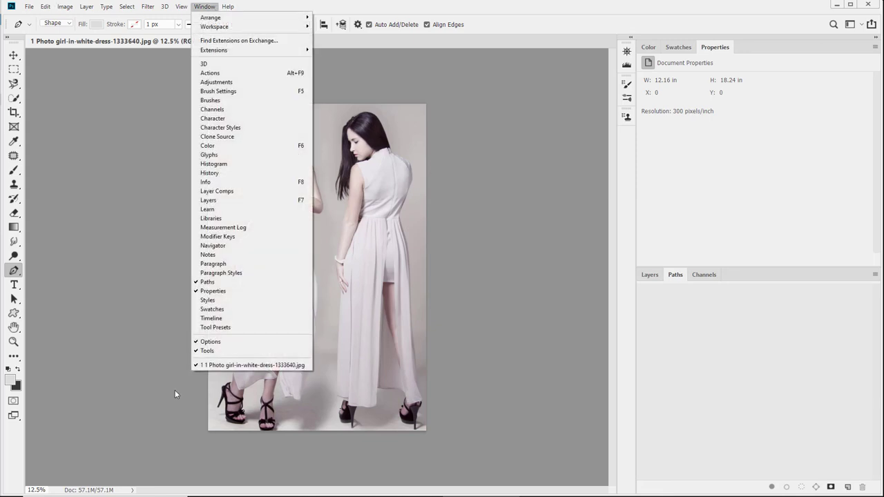
{"action": "left_click", "coordinate": [745, 336]}
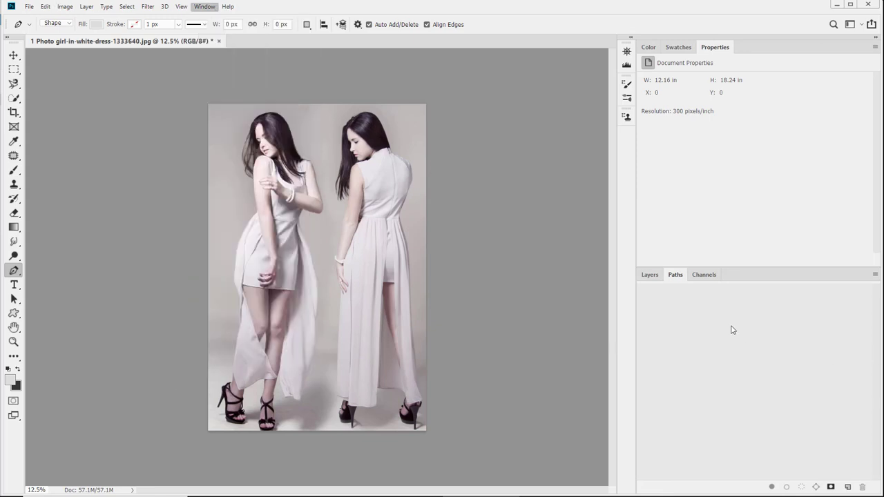
{"action": "left_click", "coordinate": [649, 275]}
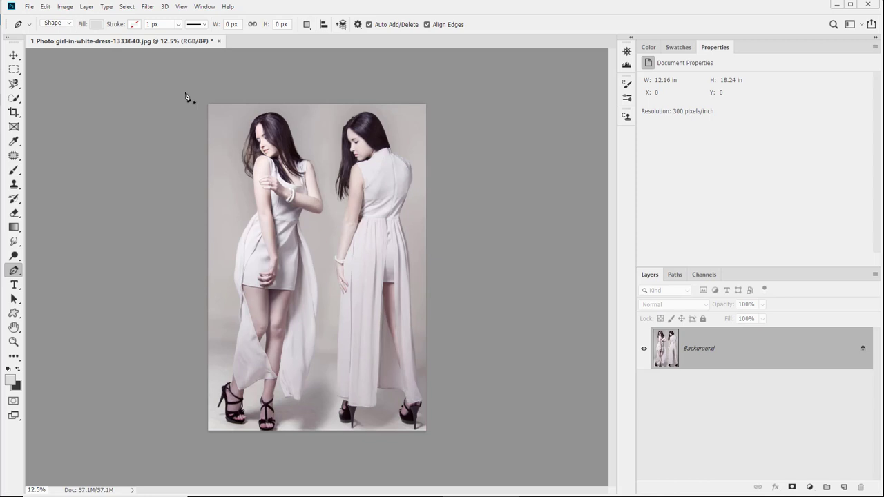
{"action": "left_click", "coordinate": [14, 271]}
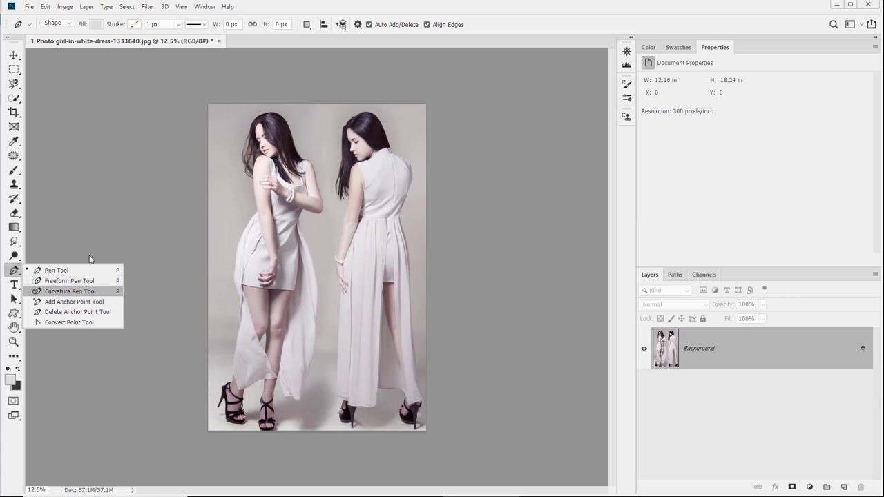
{"action": "left_click", "coordinate": [14, 302]}
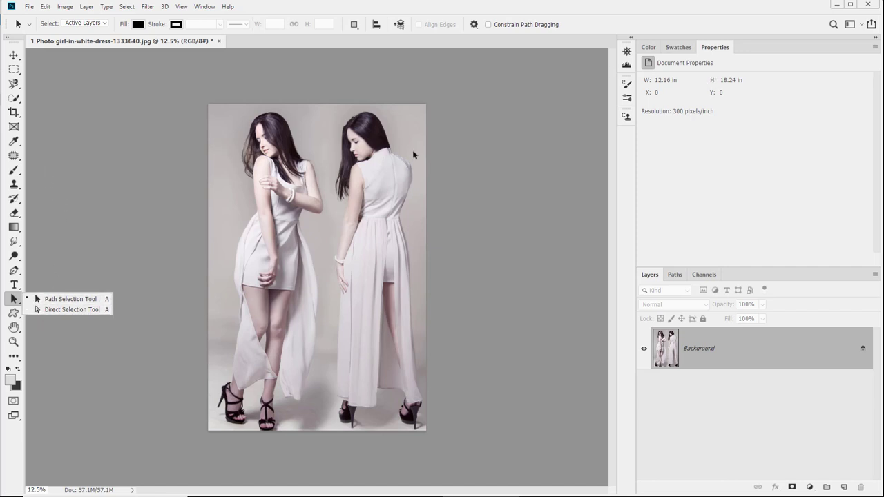
{"action": "left_click", "coordinate": [14, 270]}
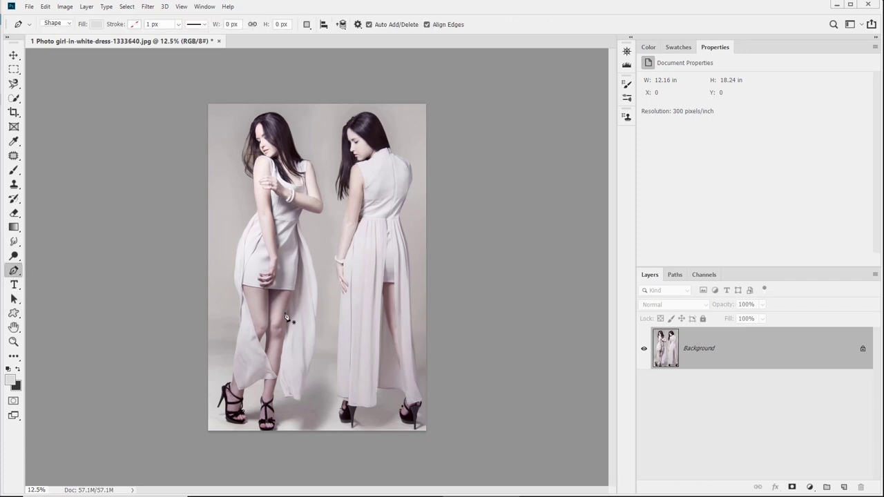
Zoom in on the near shoulder of the woman seen from behind and activate the Pen tool in Shape mode
{"action": "key", "text": "z"}
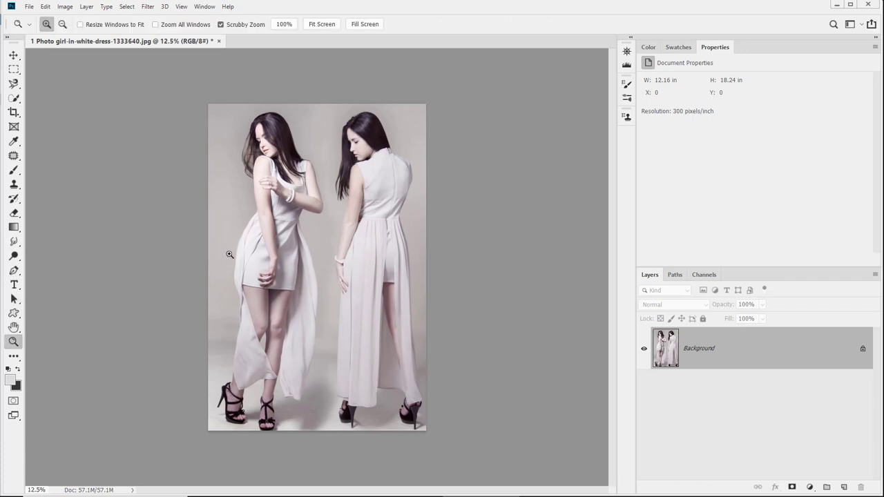
{"action": "left_click_drag", "start_coordinate": [222, 185], "coordinate": [284, 222]}
{"action": "left_click_drag", "start_coordinate": [386, 255], "coordinate": [153, 386]}
{"action": "left_click_drag", "start_coordinate": [182, 188], "coordinate": [223, 198]}
{"action": "left_click_drag", "start_coordinate": [337, 300], "coordinate": [223, 256]}
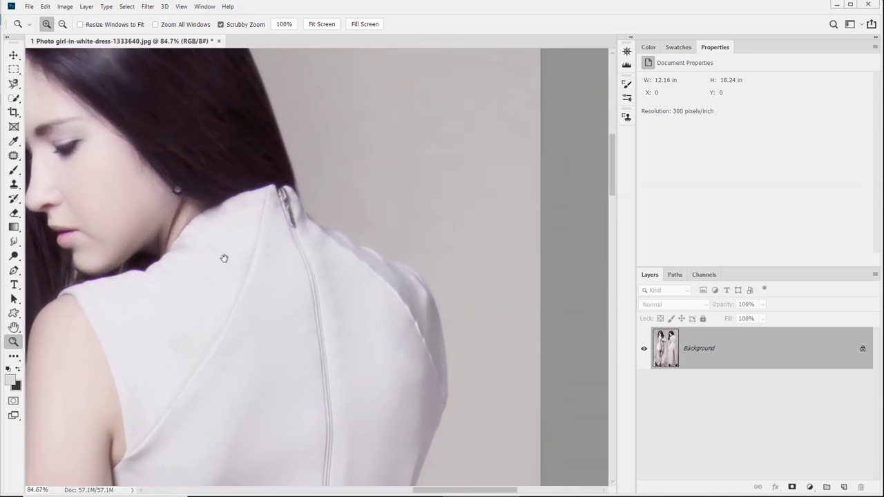
{"action": "left_click_drag", "start_coordinate": [272, 296], "coordinate": [265, 219]}
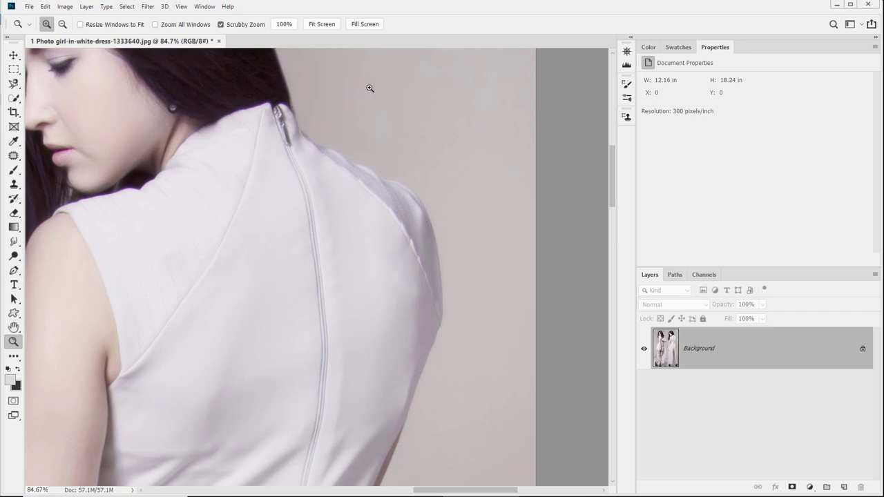
{"action": "left_click_drag", "start_coordinate": [427, 373], "coordinate": [396, 390]}
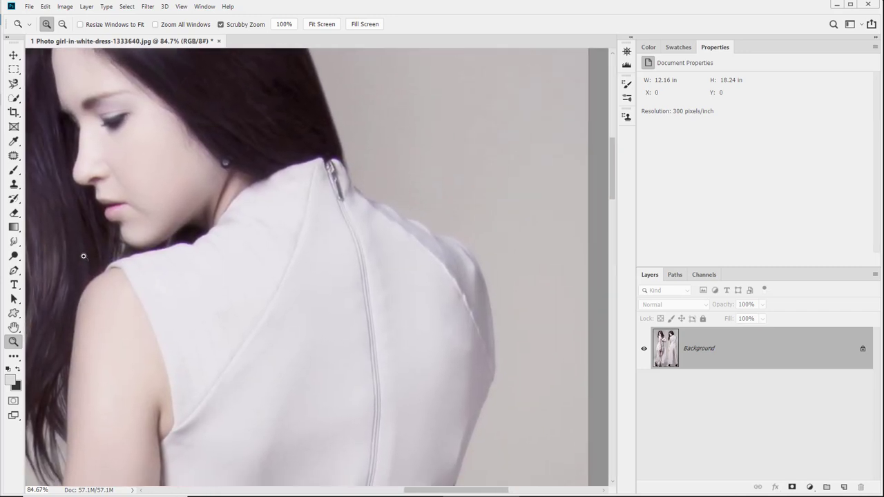
{"action": "key", "text": "p"}
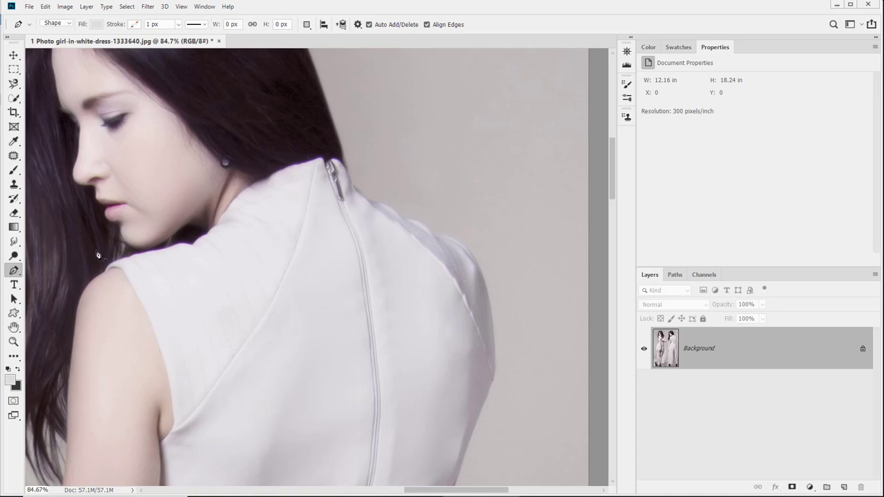
{"action": "key", "text": "z"}
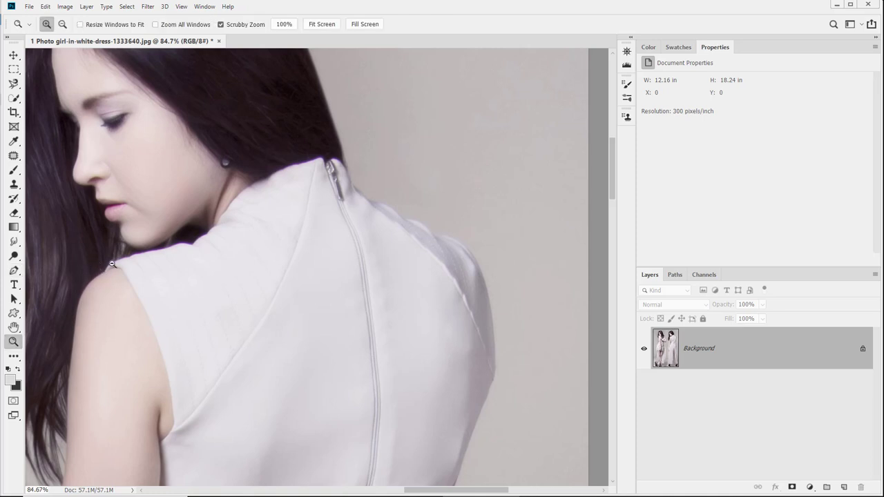
{"action": "left_click_drag", "start_coordinate": [96, 262], "coordinate": [127, 281]}
{"action": "key", "text": "p"}
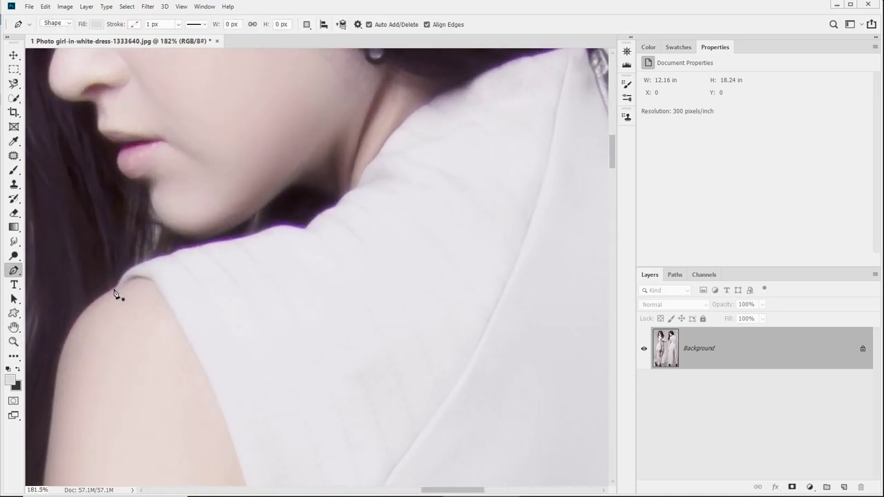
Try to start a Pen shape at the shoulder edge of the dress with a curved second anchor point
{"action": "left_click", "coordinate": [119, 286]}
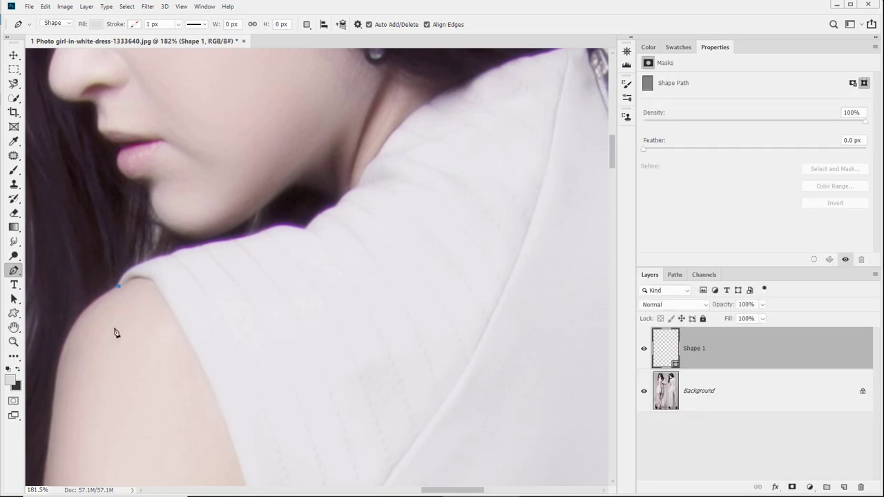
{"action": "left_click", "coordinate": [133, 269]}
{"action": "left_click_drag", "start_coordinate": [133, 269], "coordinate": [145, 264]}
{"action": "left_click", "coordinate": [146, 264]}
{"action": "left_click_drag", "start_coordinate": [146, 281], "coordinate": [173, 295]}
{"action": "left_click_drag", "start_coordinate": [172, 296], "coordinate": [146, 266]}
Try bending the direction handles of the shoulder path's second anchor point independently of each other
{"action": "right_click", "coordinate": [14, 270]}
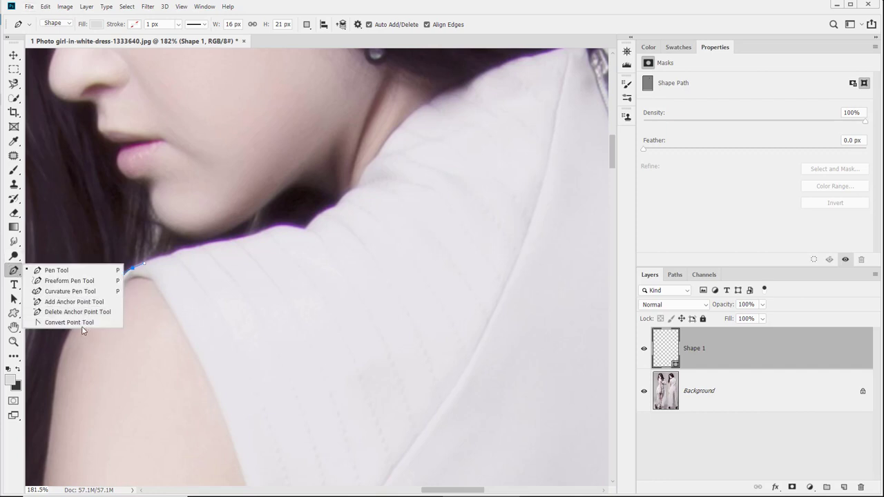
{"action": "left_click", "coordinate": [14, 273]}
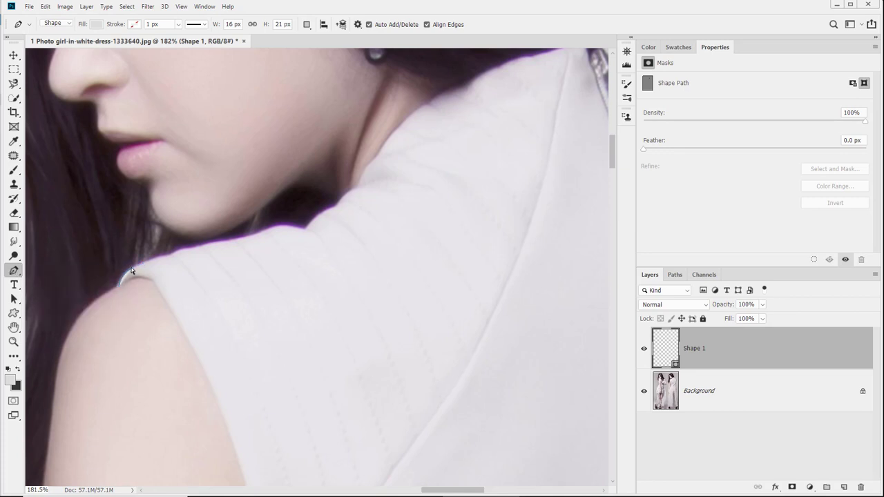
{"action": "left_click_drag", "start_coordinate": [132, 268], "coordinate": [144, 263]}
{"action": "left_click_drag", "start_coordinate": [144, 265], "coordinate": [127, 212]}
{"action": "left_click", "coordinate": [178, 246]}
{"action": "left_click_drag", "start_coordinate": [119, 282], "coordinate": [87, 199]}
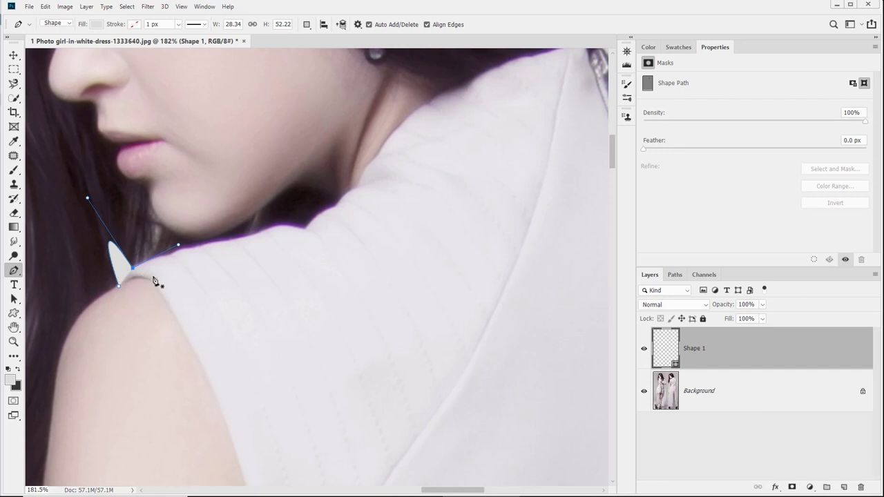
Undo the whole shoulder path, including its shape layer
{"action": "key", "text": "ctrl+z"}
{"action": "key", "text": "ctrl+z"}
{"action": "key", "text": "ctrl+z"}
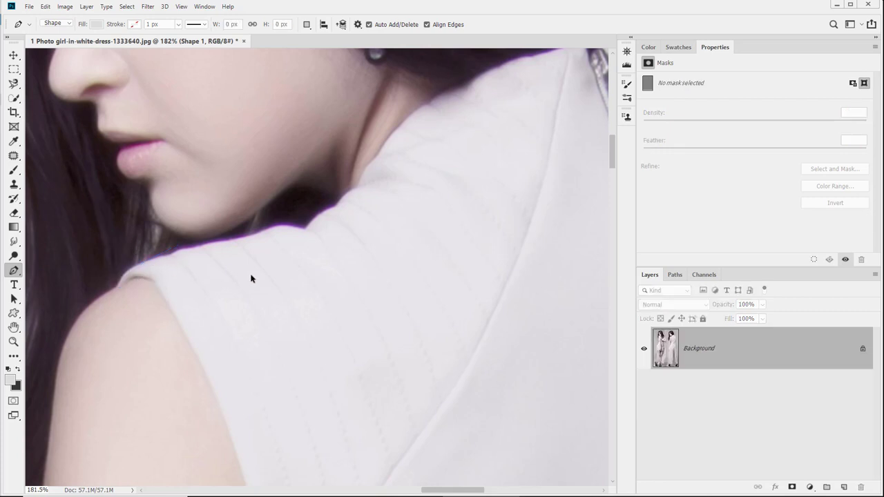
Draw an open oval Pen shape with four anchor points on the dress shoulder, about 253 by 155 px
{"action": "left_click", "coordinate": [201, 324]}
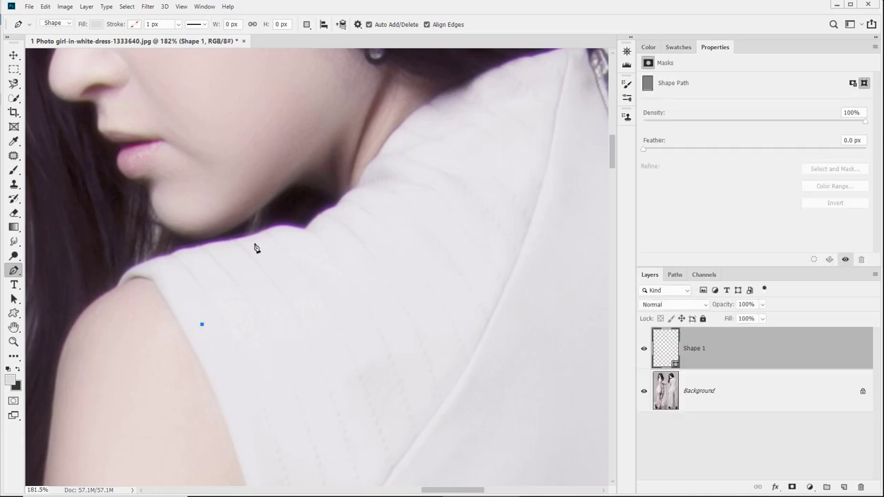
{"action": "left_click_drag", "start_coordinate": [293, 249], "coordinate": [415, 249]}
{"action": "left_click_drag", "start_coordinate": [385, 358], "coordinate": [315, 404]}
{"action": "left_click_drag", "start_coordinate": [213, 354], "coordinate": [188, 332]}
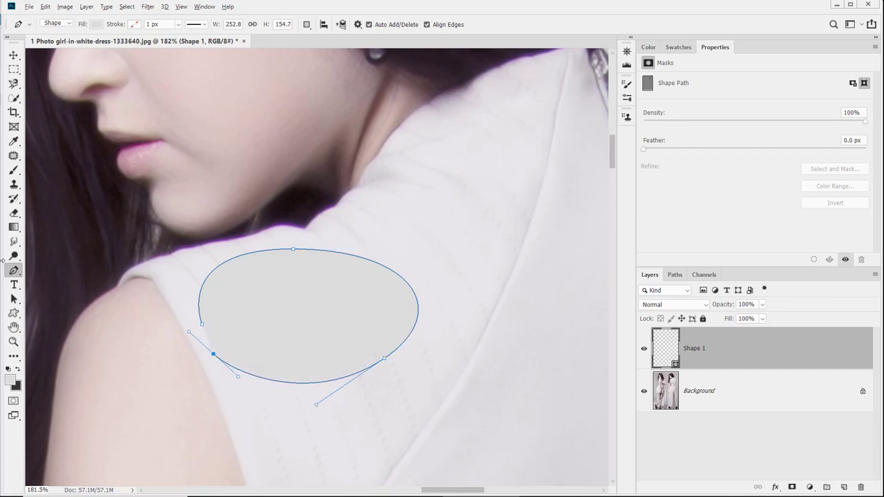
Steepen both direction handles of the oval's lower-right anchor point, making the shape about 249 by 163 px
{"action": "right_click", "coordinate": [14, 270]}
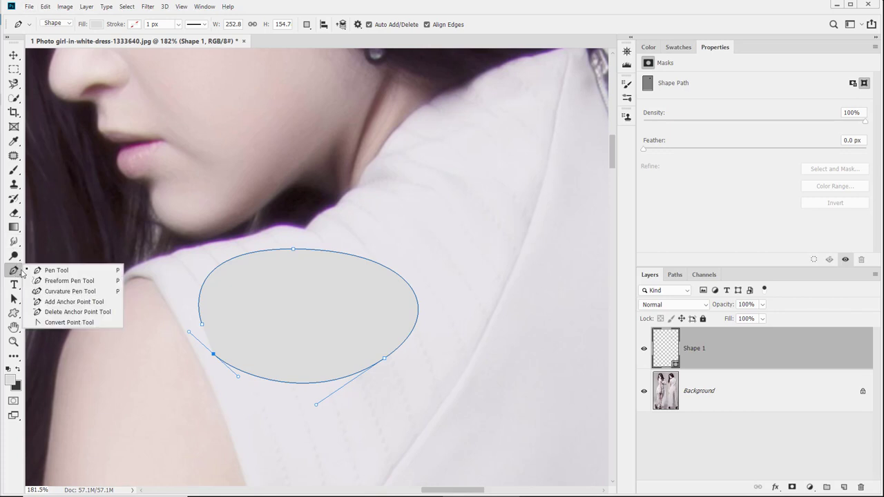
{"action": "left_click", "coordinate": [69, 322]}
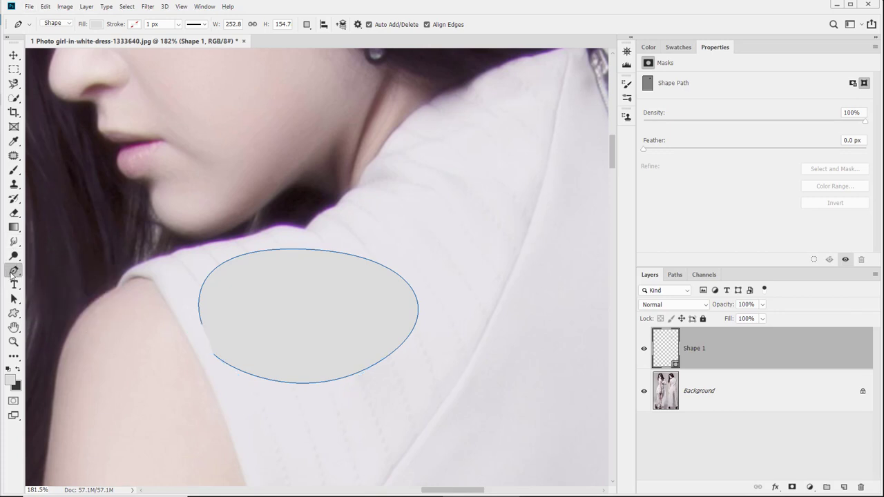
{"action": "left_click", "coordinate": [337, 380], "text": "ctrl"}
{"action": "left_click_drag", "start_coordinate": [315, 407], "coordinate": [332, 421]}
{"action": "left_click_drag", "start_coordinate": [454, 315], "coordinate": [445, 279]}
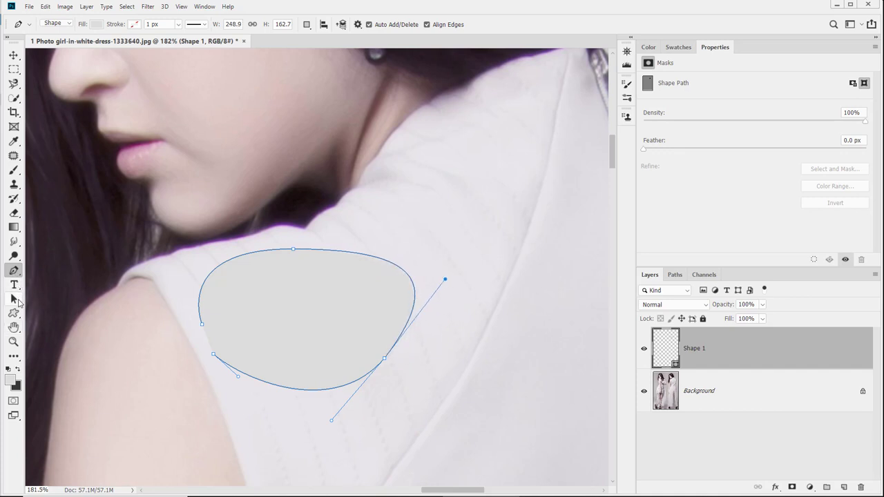
Select the oval's lower-right anchor point with the Direct Selection tool and swing its upper handle outward
{"action": "left_click", "coordinate": [14, 300]}
{"action": "left_click", "coordinate": [49, 309]}
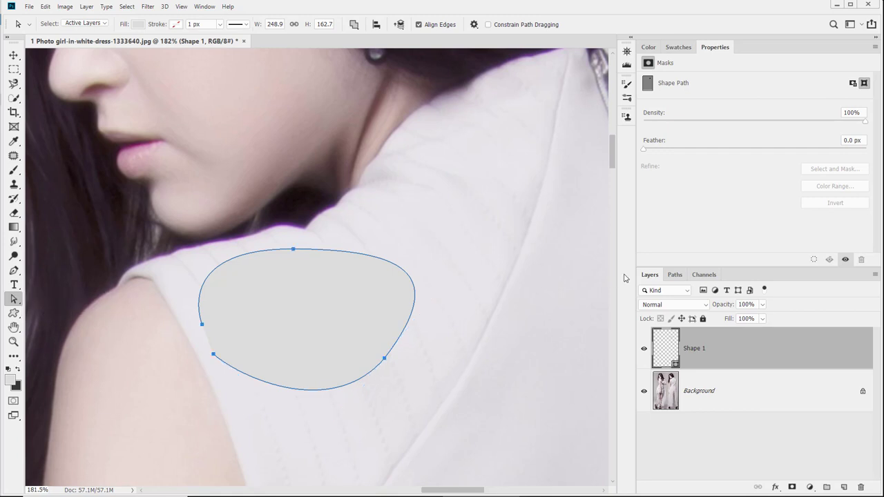
{"action": "left_click", "coordinate": [384, 360]}
{"action": "left_click_drag", "start_coordinate": [448, 282], "coordinate": [463, 303]}
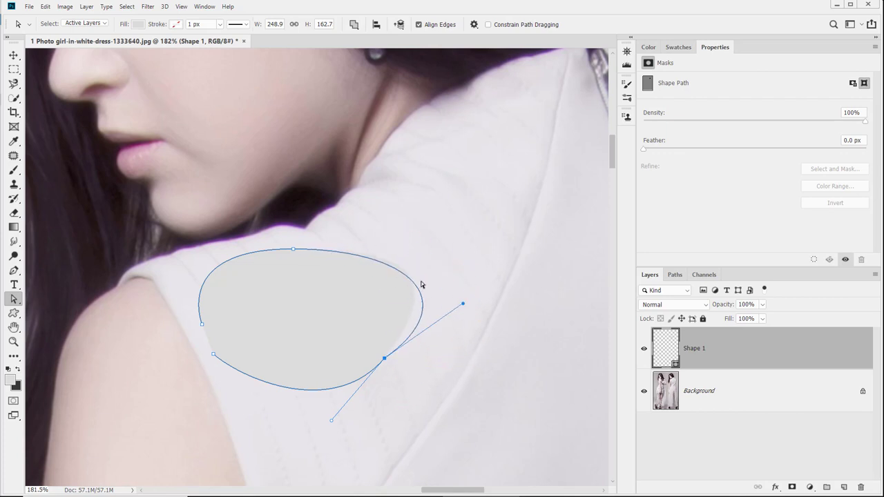
Move the oval's top anchor point slightly up, tilt its handles, and fine-tune the lower-right anchor's upper handle
{"action": "left_click", "coordinate": [294, 249]}
{"action": "mouse_move", "coordinate": [417, 249]}
{"action": "left_mouse_down"}
{"action": "mouse_move", "coordinate": [424, 224]}
{"action": "mouse_move", "coordinate": [413, 252]}
{"action": "left_mouse_up"}
{"action": "left_click", "coordinate": [301, 260]}
{"action": "left_click_drag", "start_coordinate": [294, 252], "coordinate": [294, 244]}
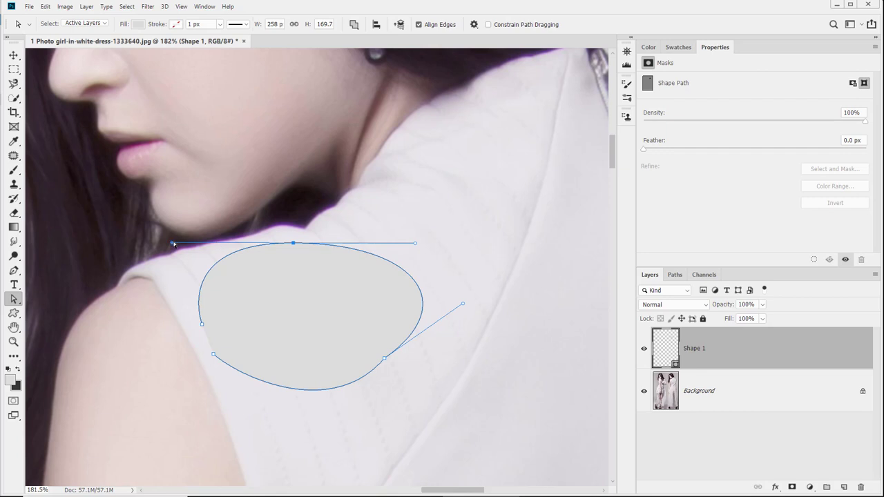
{"action": "left_click_drag", "start_coordinate": [173, 243], "coordinate": [184, 227]}
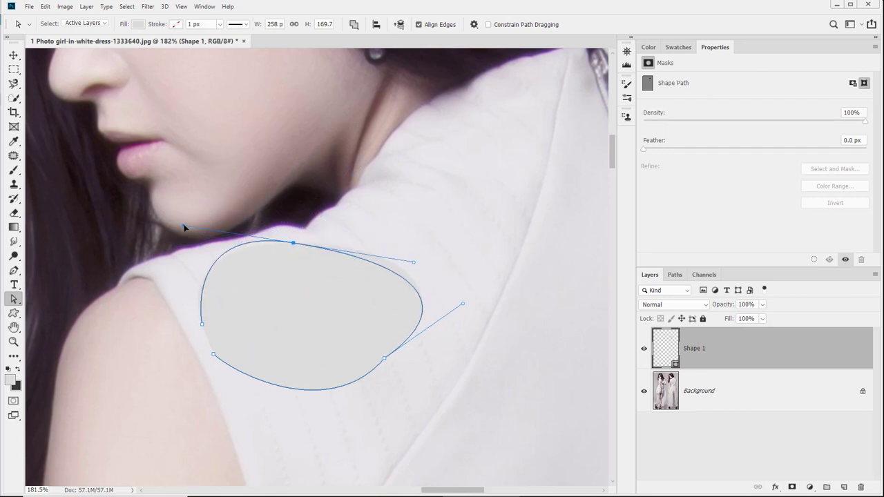
{"action": "mouse_move", "coordinate": [463, 304]}
{"action": "left_mouse_down"}
{"action": "mouse_move", "coordinate": [457, 382]}
{"action": "mouse_move", "coordinate": [468, 300]}
{"action": "mouse_move", "coordinate": [459, 299]}
{"action": "left_mouse_up"}
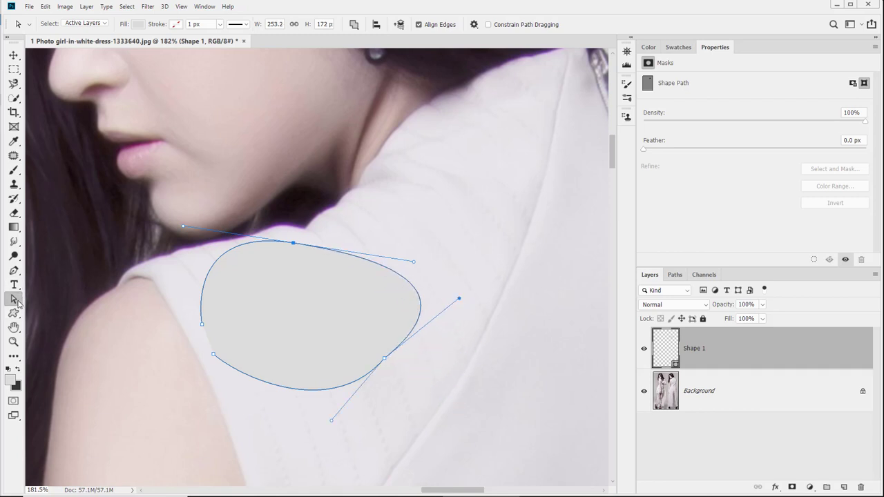
Use the Convert Point tool to make the lower-right anchor a corner and pull out new smooth handles from it
{"action": "right_click", "coordinate": [18, 302]}
{"action": "left_click", "coordinate": [11, 303]}
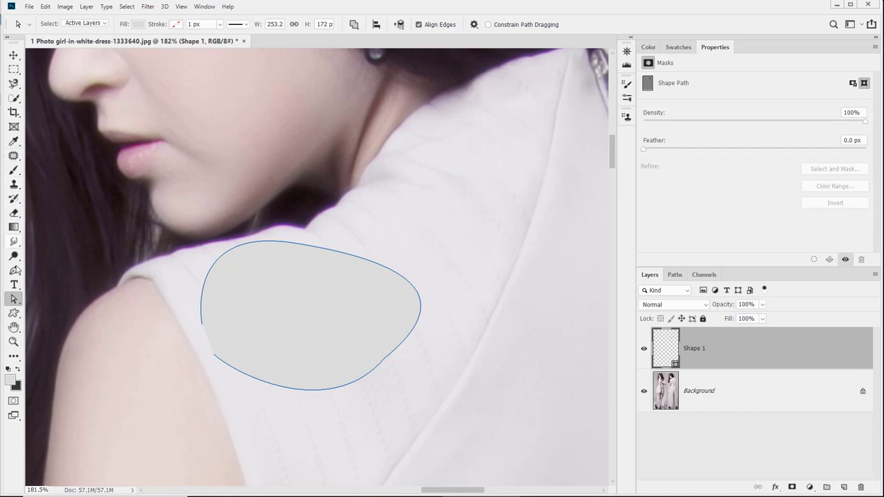
{"action": "right_click", "coordinate": [14, 270]}
{"action": "left_click", "coordinate": [69, 321]}
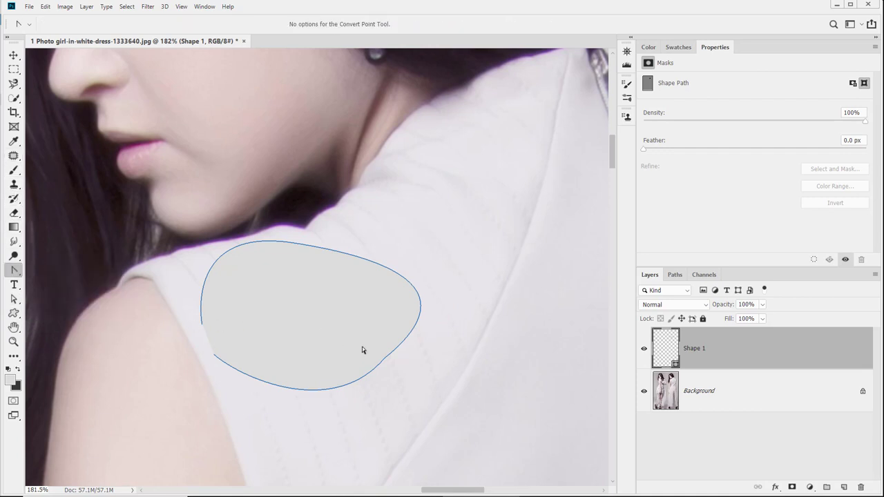
{"action": "left_click", "coordinate": [378, 368]}
{"action": "left_click", "coordinate": [385, 359]}
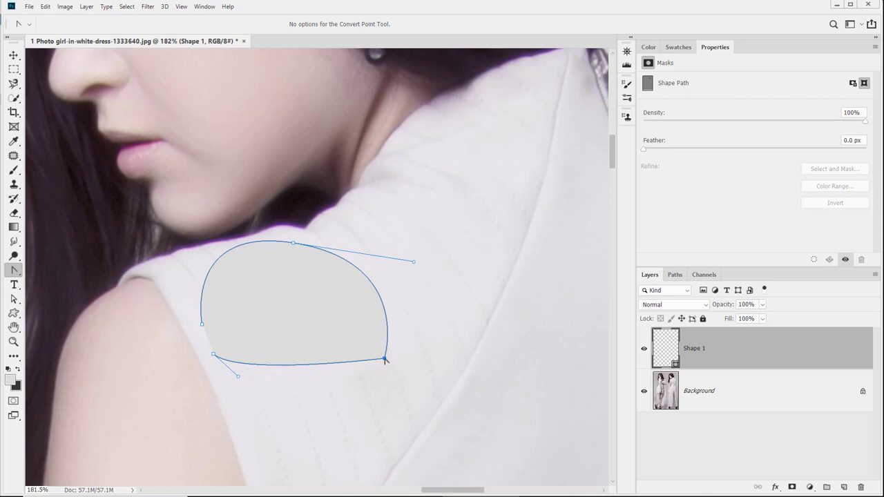
{"action": "left_click_drag", "start_coordinate": [384, 360], "coordinate": [336, 413]}
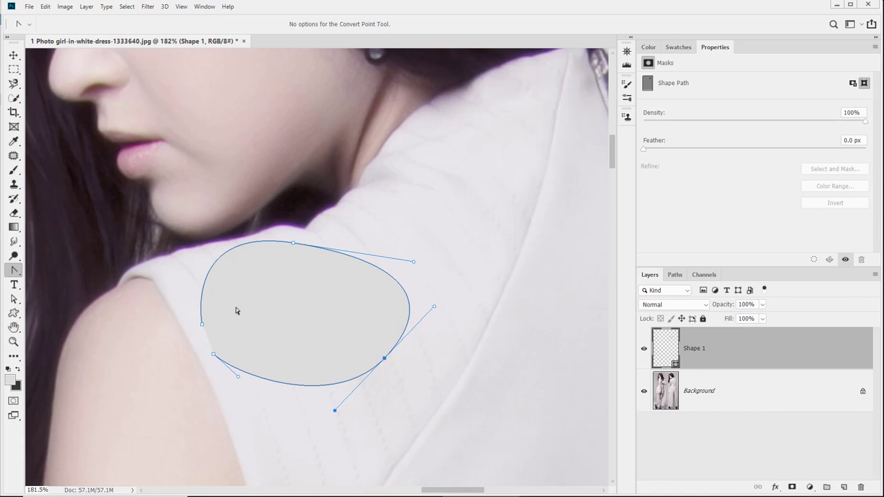
Angle the lower-right anchor's direction handles independently with the Convert Point tool to break the smooth curve
{"action": "right_click", "coordinate": [13, 274]}
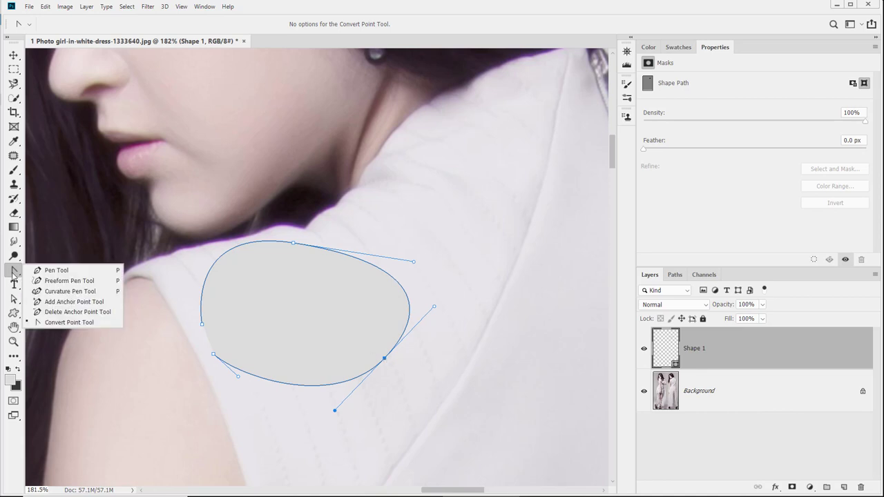
{"action": "left_click", "coordinate": [14, 274]}
{"action": "left_click_drag", "start_coordinate": [385, 360], "coordinate": [324, 404]}
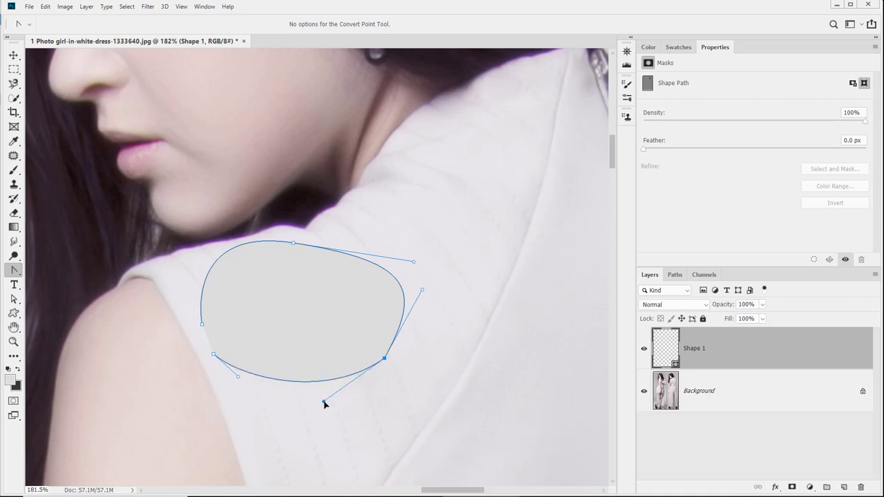
Convert the shape's lower-right, top and lower-left anchors to corners, and pull new smooth handles out of the top and lower-right anchors
{"action": "left_click", "coordinate": [385, 360]}
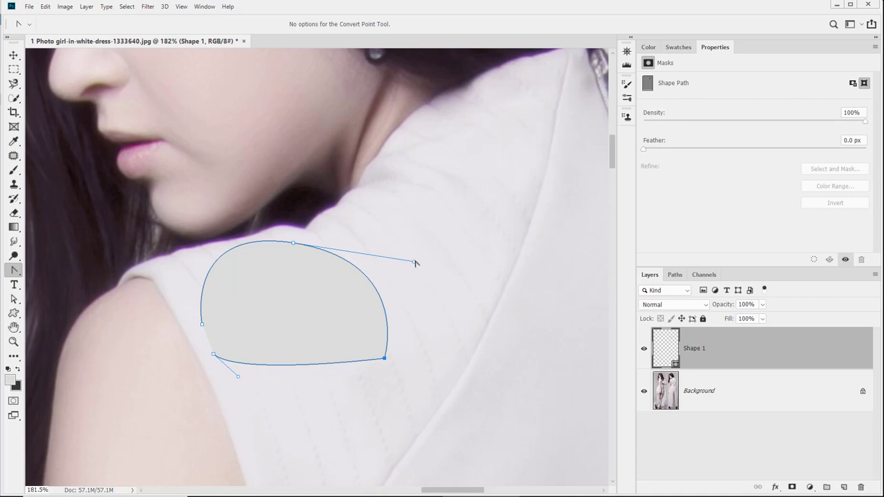
{"action": "left_click_drag", "start_coordinate": [415, 264], "coordinate": [364, 237]}
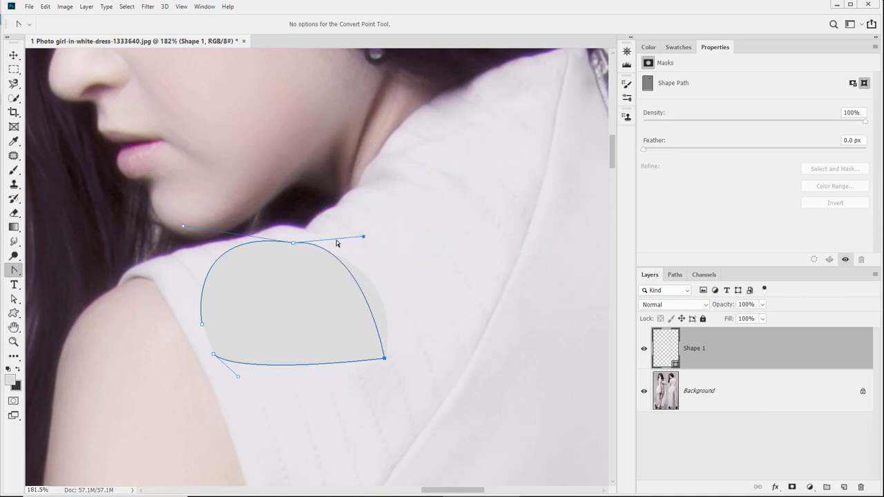
{"action": "left_click", "coordinate": [293, 243]}
{"action": "left_click", "coordinate": [214, 356]}
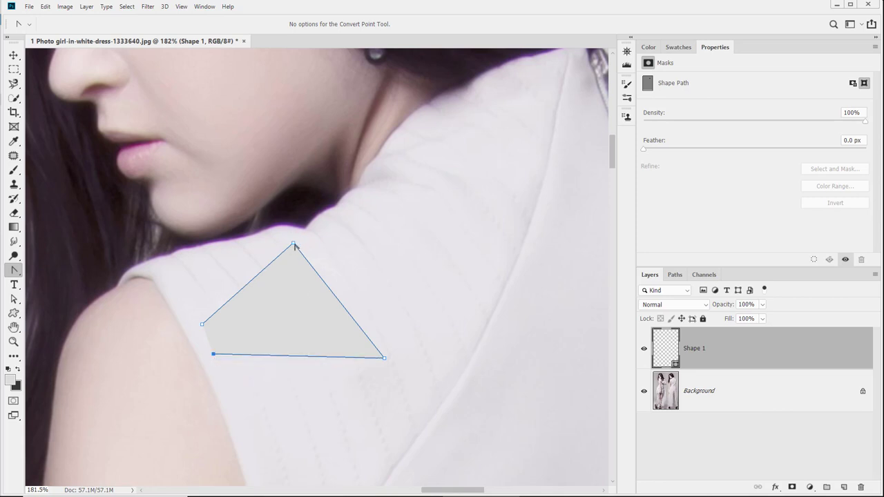
{"action": "left_click_drag", "start_coordinate": [293, 243], "coordinate": [383, 243]}
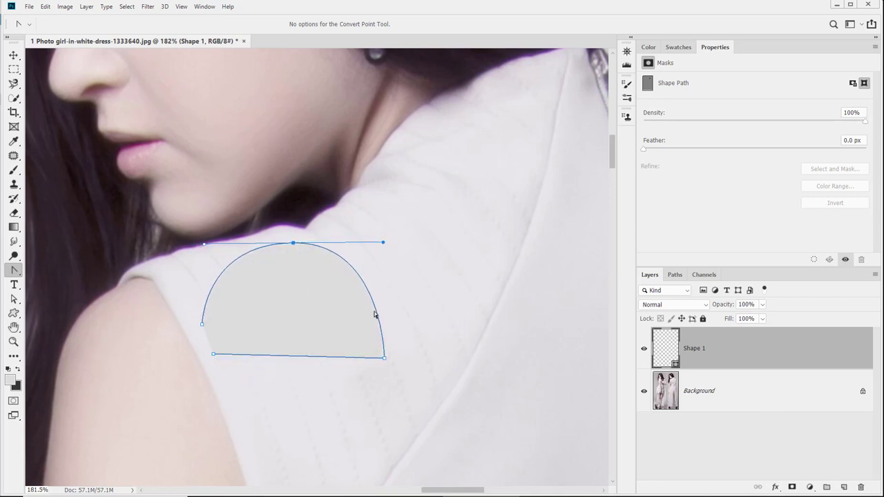
{"action": "left_click_drag", "start_coordinate": [385, 358], "coordinate": [339, 428]}
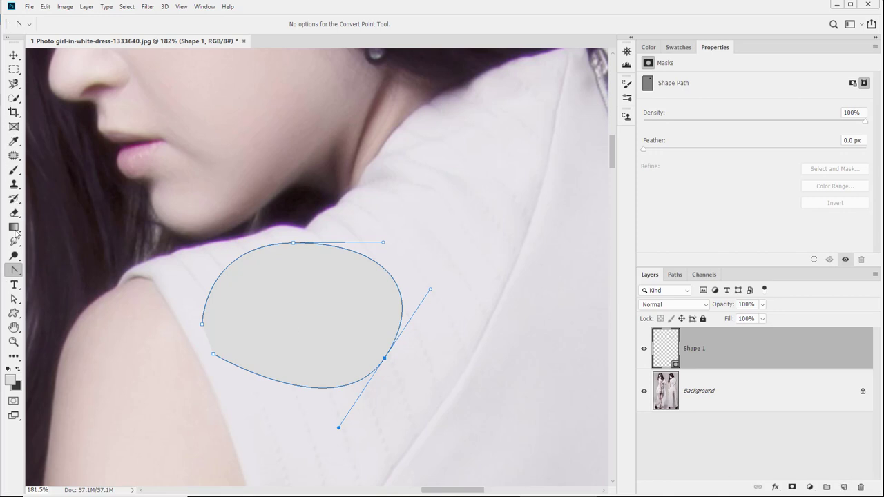
Add a new layer above Shape 1, undo the faint test dab, and set the Brush opacity to 100%
{"action": "key", "text": "b"}
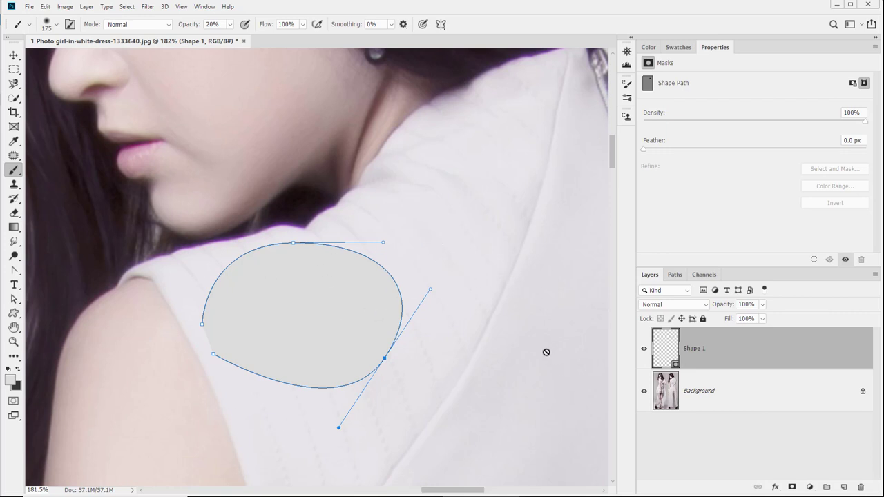
{"action": "left_click", "coordinate": [843, 487]}
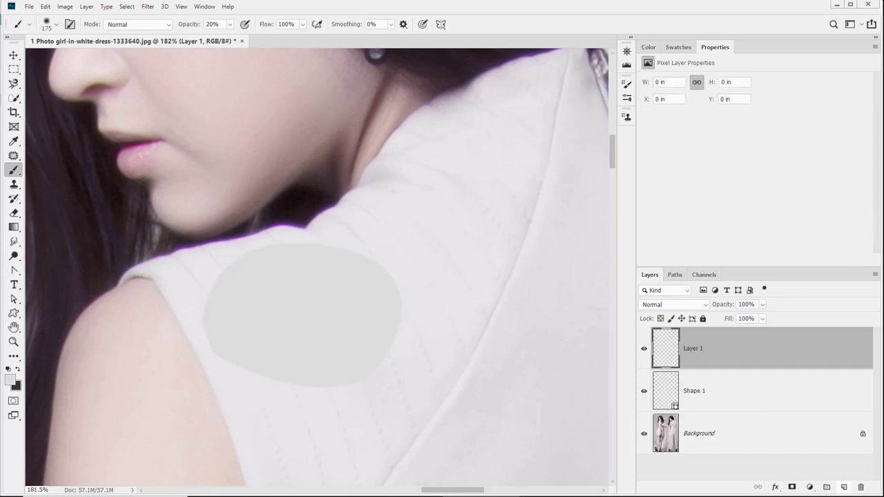
{"action": "left_click", "coordinate": [392, 208]}
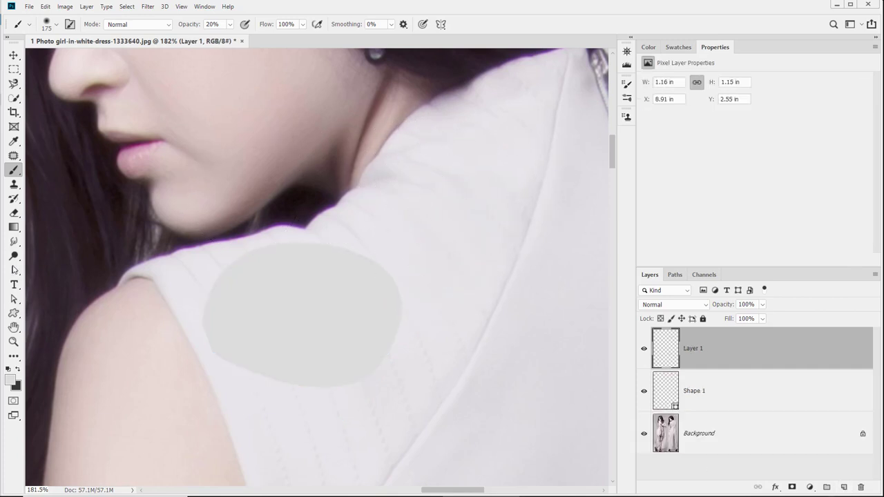
{"action": "key", "text": "ctrl+z"}
{"action": "left_click", "coordinate": [231, 27]}
{"action": "left_click_drag", "start_coordinate": [231, 33], "coordinate": [283, 40]}
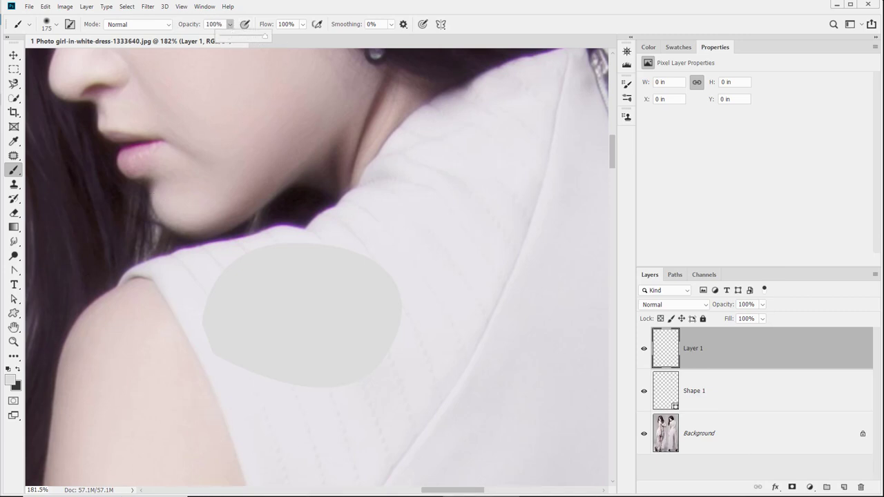
Set the foreground colour to green 1fab4a and paint a large soft brush spot on Layer 1 beside the grey shape
{"action": "left_click", "coordinate": [11, 382]}
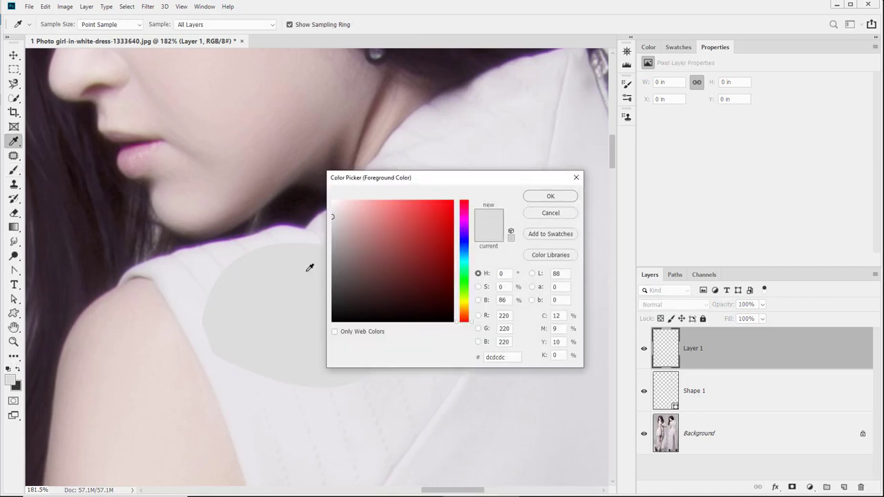
{"action": "type", "text": "d93131"}
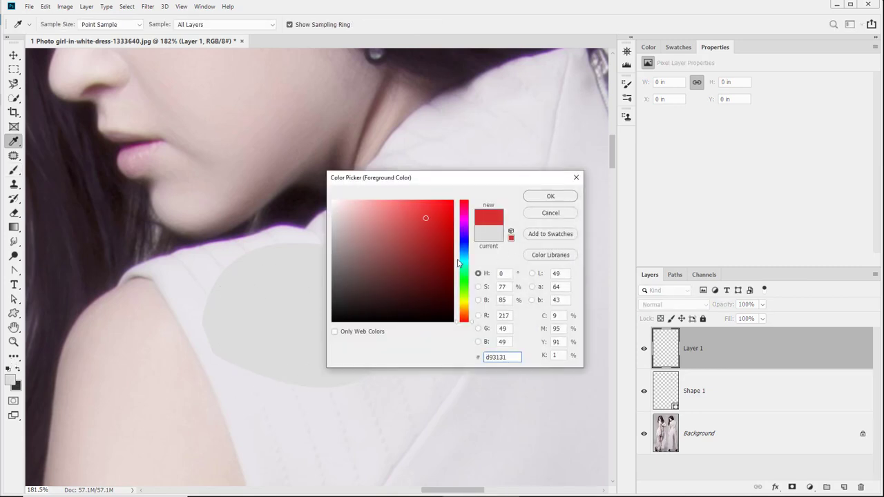
{"action": "mouse_move", "coordinate": [464, 267]}
{"action": "left_mouse_down"}
{"action": "mouse_move", "coordinate": [467, 291]}
{"action": "mouse_move", "coordinate": [467, 283]}
{"action": "left_mouse_up"}
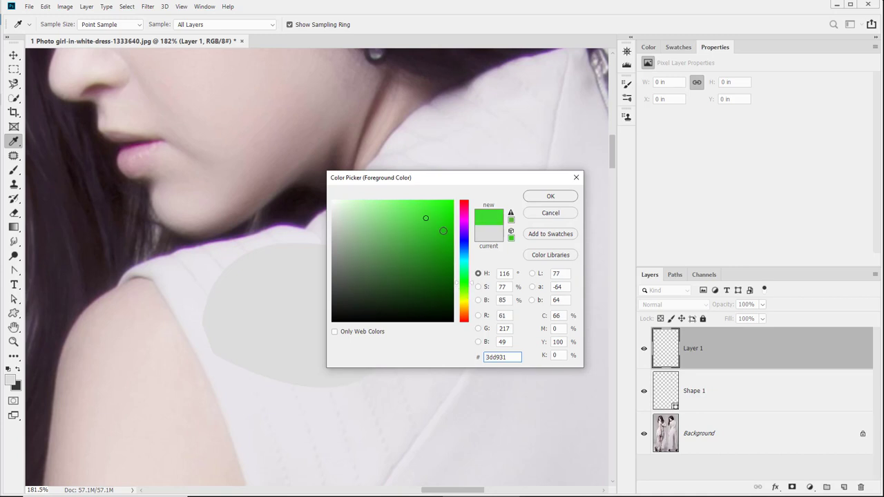
{"action": "left_click", "coordinate": [443, 240]}
{"action": "left_click", "coordinate": [511, 214]}
{"action": "left_click", "coordinate": [543, 201]}
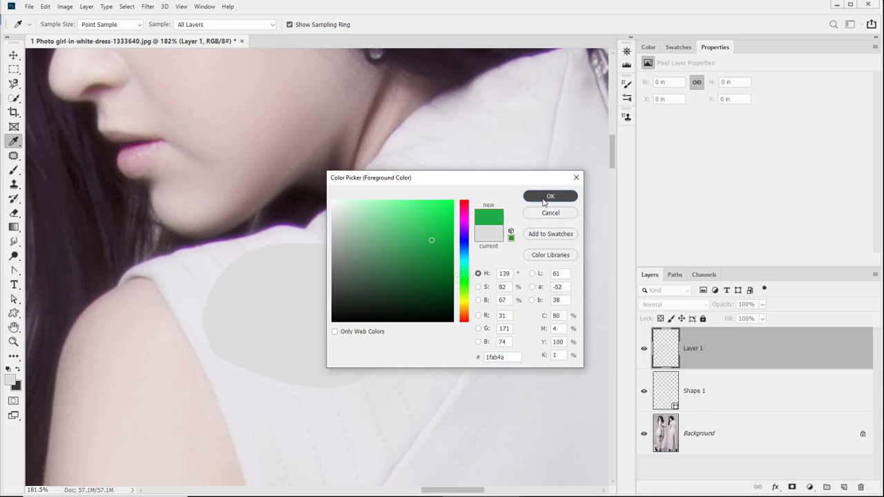
{"action": "key", "text": "b"}
{"action": "mouse_move", "coordinate": [513, 257]}
{"action": "left_mouse_down"}
{"action": "mouse_move", "coordinate": [521, 319]}
{"action": "mouse_move", "coordinate": [498, 245]}
{"action": "mouse_move", "coordinate": [484, 276]}
{"action": "left_mouse_up"}
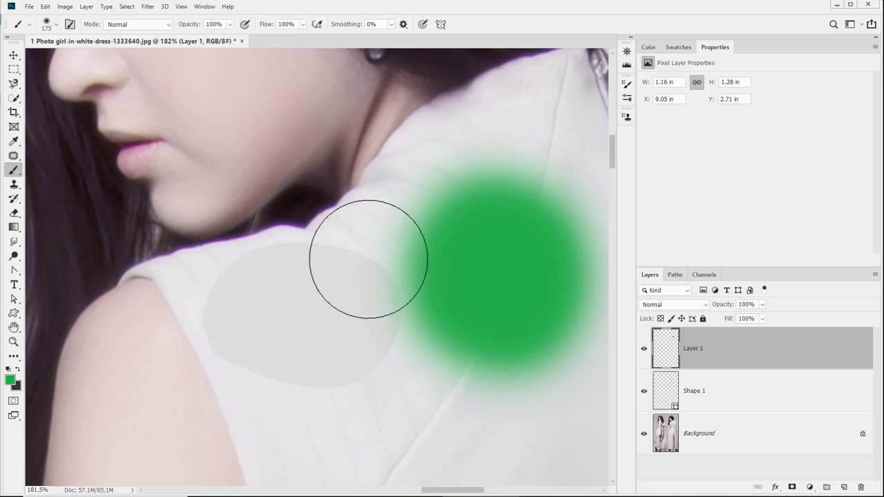
Examine the soft edge of the green spot at pixel level and return to 100% magnification
{"action": "key", "text": "super"}
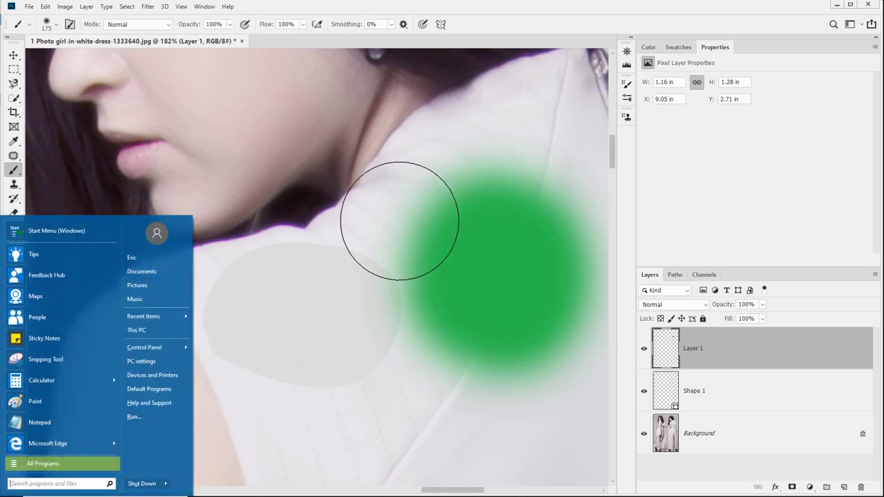
{"action": "key", "text": "super"}
{"action": "key", "text": "z"}
{"action": "left_click_drag", "start_coordinate": [382, 212], "coordinate": [290, 254]}
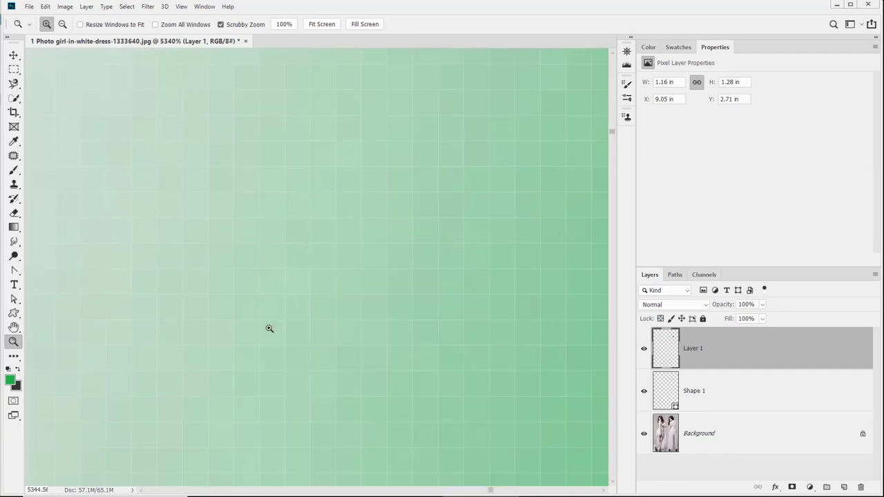
{"action": "left_click_drag", "start_coordinate": [364, 324], "coordinate": [106, 126]}
{"action": "left_click_drag", "start_coordinate": [345, 297], "coordinate": [90, 121]}
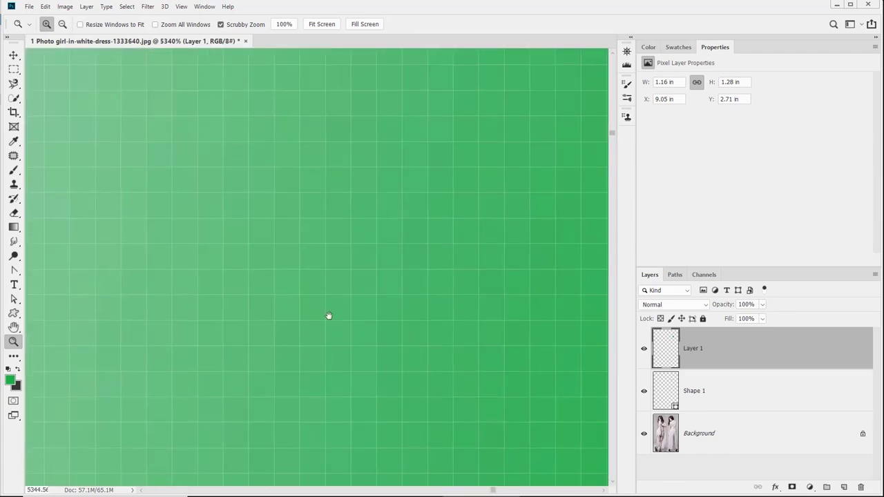
{"action": "left_click_drag", "start_coordinate": [328, 316], "coordinate": [4, 180]}
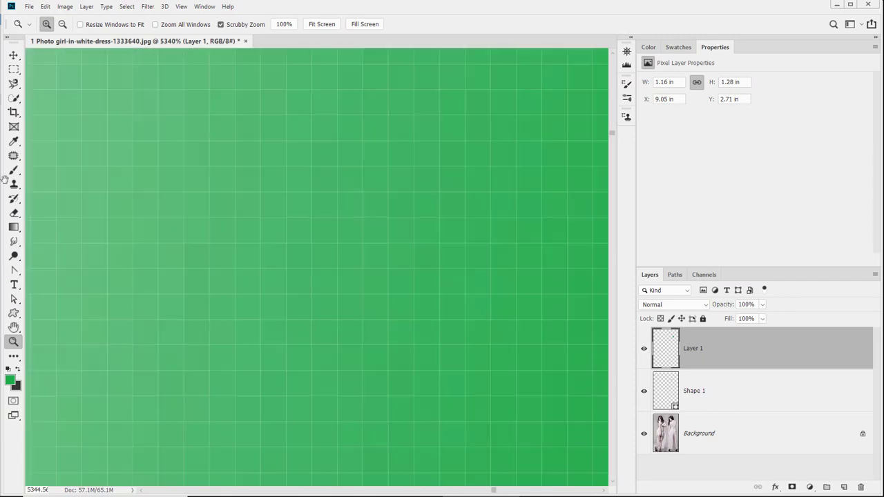
{"action": "left_click_drag", "start_coordinate": [363, 333], "coordinate": [258, 318]}
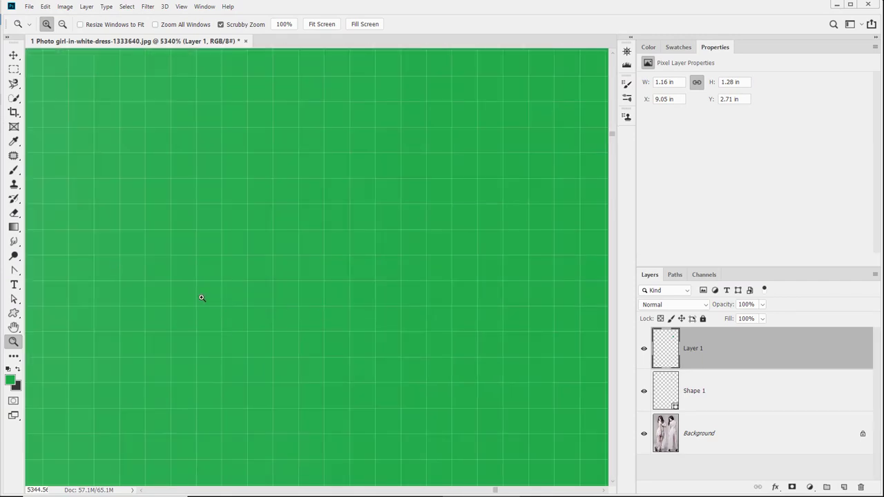
{"action": "left_click_drag", "start_coordinate": [174, 235], "coordinate": [391, 412]}
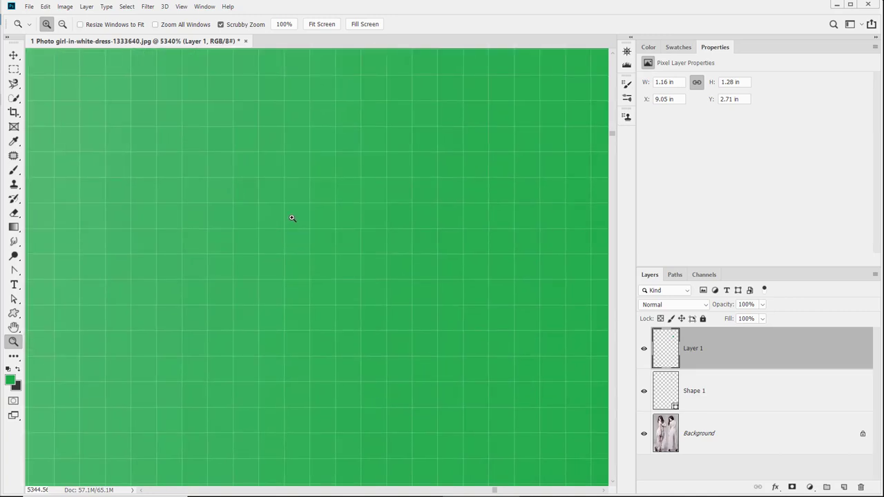
{"action": "left_click_drag", "start_coordinate": [296, 111], "coordinate": [277, 476]}
{"action": "left_click_drag", "start_coordinate": [231, 146], "coordinate": [297, 414]}
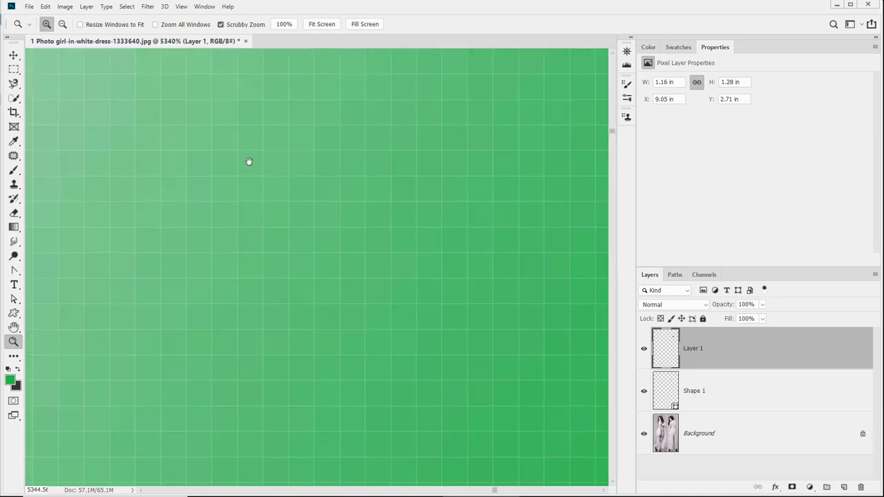
{"action": "left_click_drag", "start_coordinate": [249, 162], "coordinate": [304, 428]}
{"action": "left_click_drag", "start_coordinate": [236, 252], "coordinate": [420, 263]}
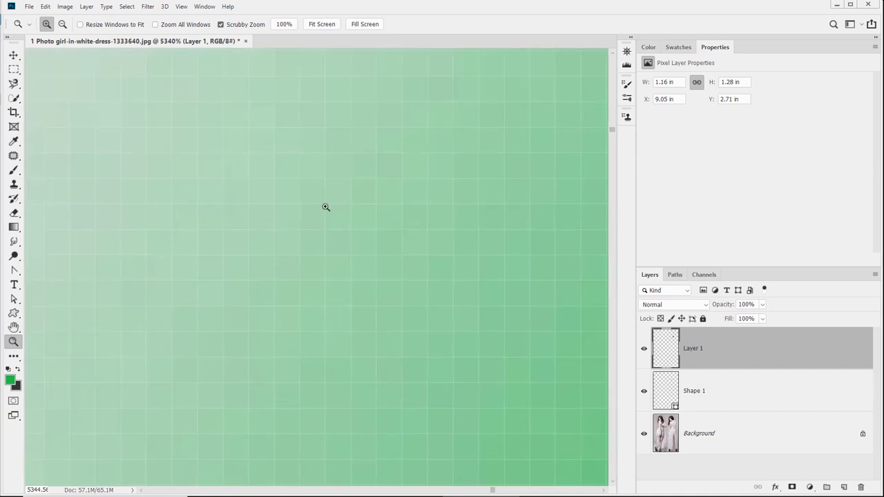
{"action": "left_click_drag", "start_coordinate": [261, 273], "coordinate": [789, 442]}
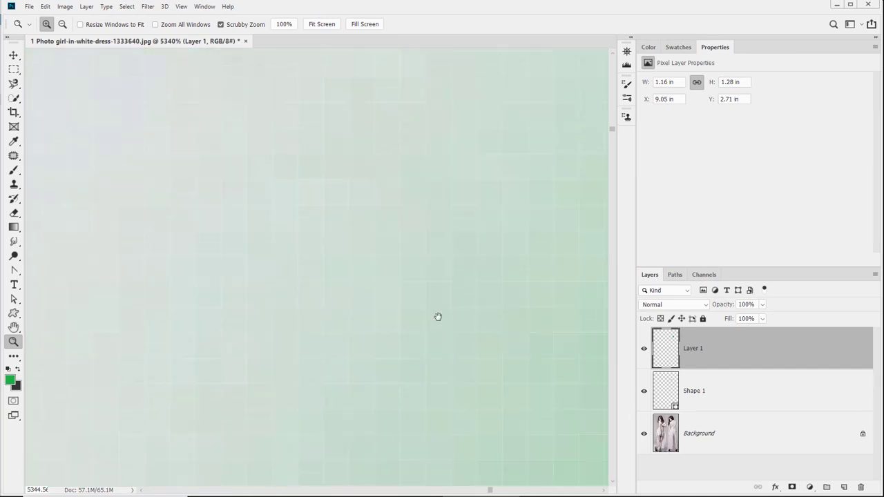
{"action": "double_click", "coordinate": [12, 345]}
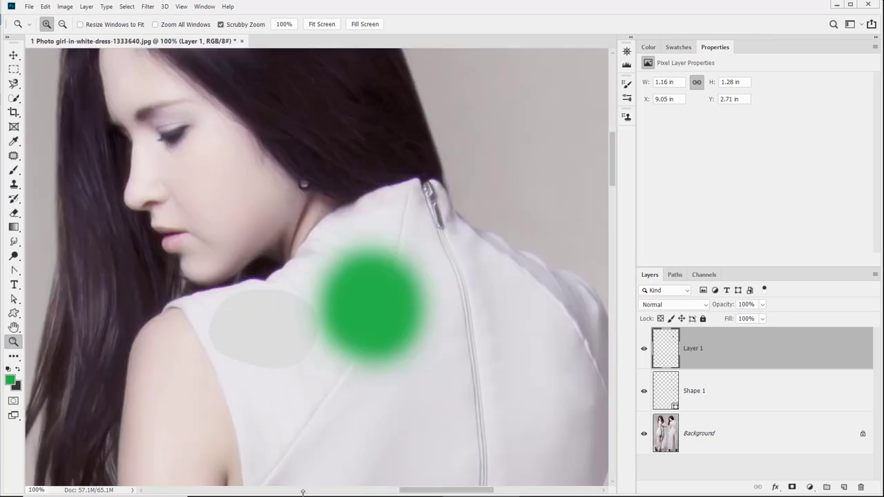
Delete Layer 1 with the green spot and enlarge the upper edge of Shape 1 until its pixels can be inspected
{"action": "left_click_drag", "start_coordinate": [684, 349], "coordinate": [861, 487]}
{"action": "left_click_drag", "start_coordinate": [267, 292], "coordinate": [370, 345]}
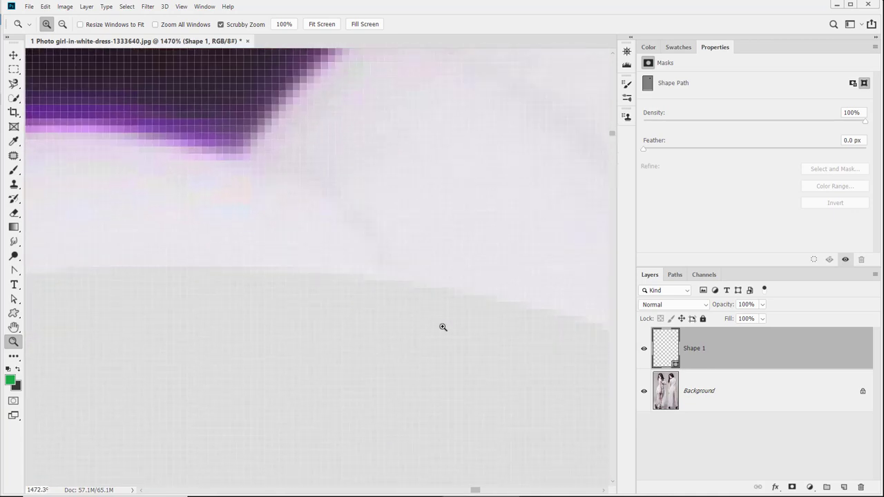
{"action": "left_click_drag", "start_coordinate": [464, 364], "coordinate": [369, 326]}
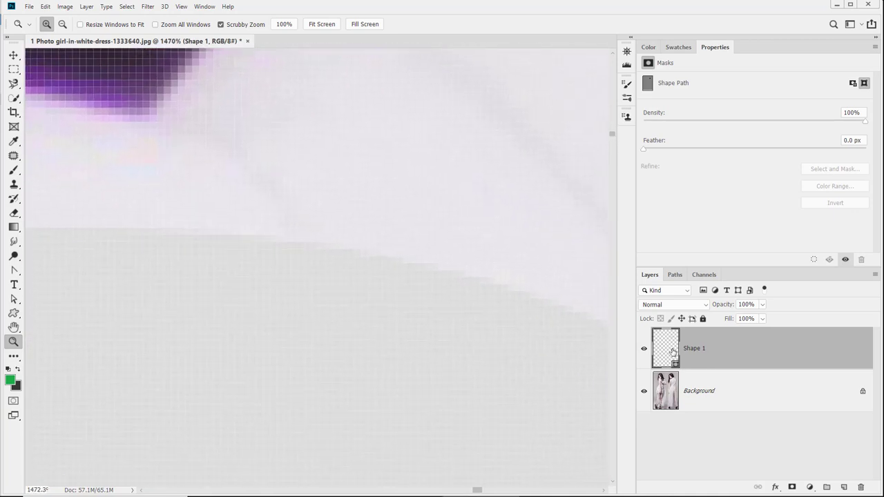
Show Shape 1's path with the Direct Selection tool and examine its upper curve against the underlying pixels at high magnification
{"action": "left_click", "coordinate": [14, 270]}
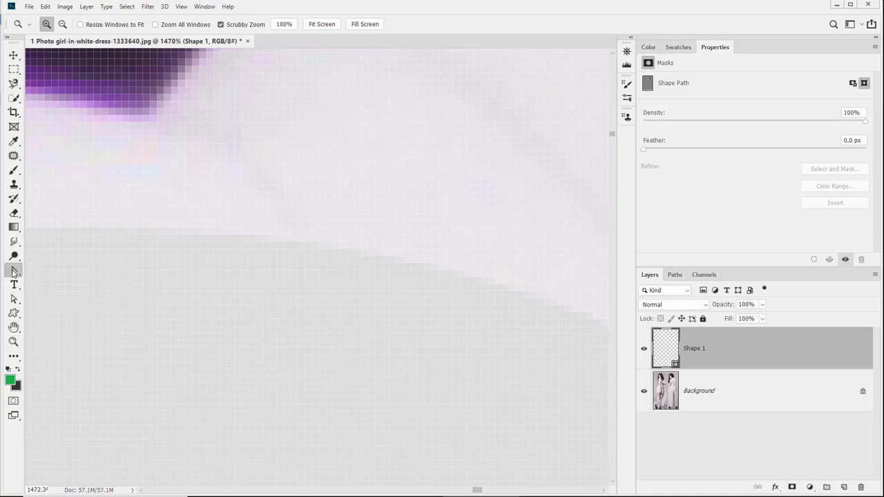
{"action": "left_click", "coordinate": [12, 301]}
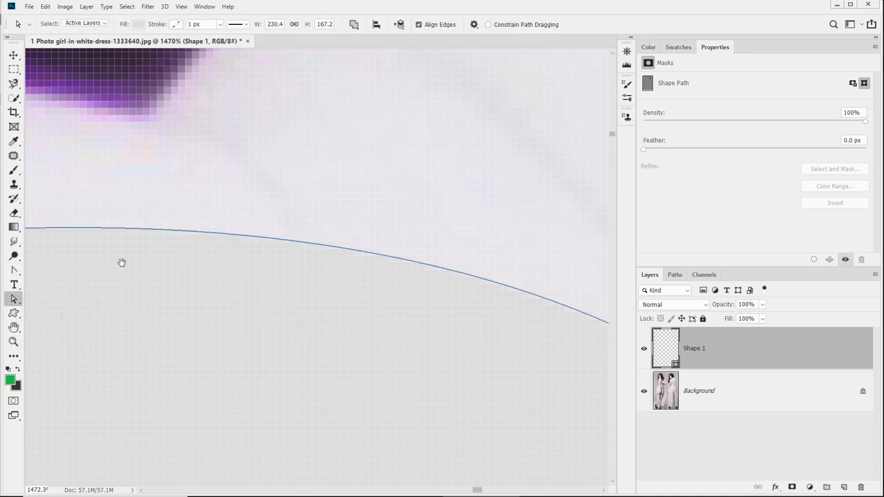
{"action": "left_click_drag", "start_coordinate": [123, 264], "coordinate": [384, 357]}
{"action": "left_click_drag", "start_coordinate": [206, 355], "coordinate": [236, 355]}
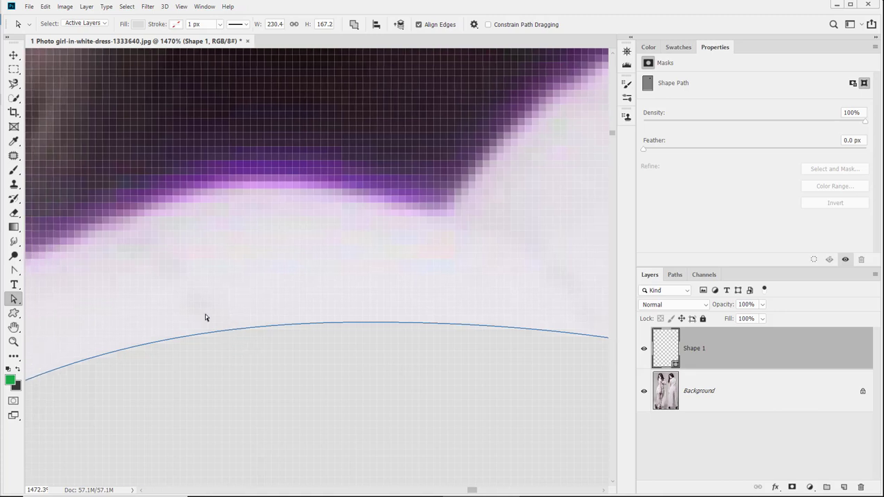
{"action": "left_click", "coordinate": [13, 341]}
{"action": "left_click_drag", "start_coordinate": [197, 311], "coordinate": [235, 329]}
{"action": "left_click", "coordinate": [13, 299]}
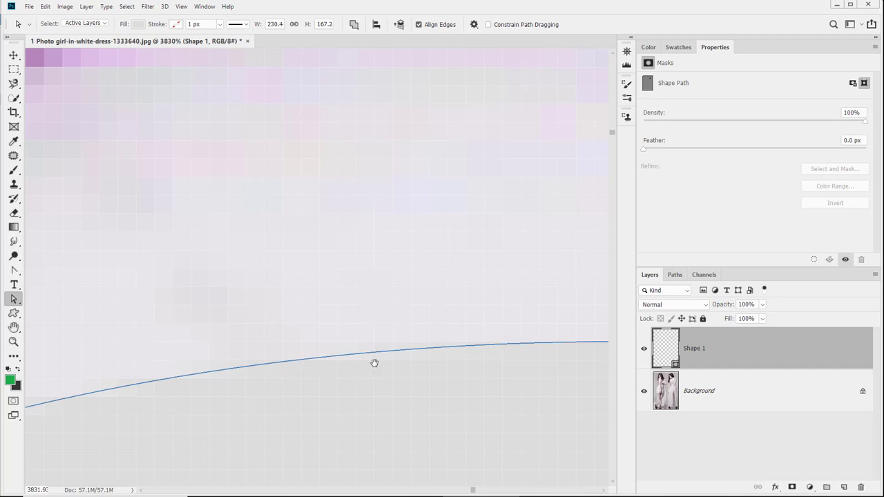
{"action": "left_click_drag", "start_coordinate": [374, 364], "coordinate": [138, 321]}
Hide the Shape 1 layer, bring the whole photo into view, and undo the hiding
{"action": "left_click", "coordinate": [644, 348]}
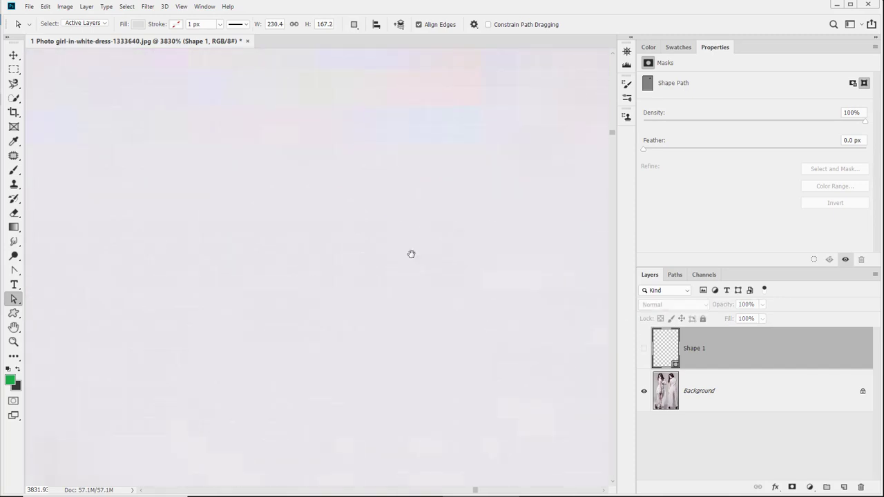
{"action": "left_click_drag", "start_coordinate": [411, 254], "coordinate": [375, 230]}
{"action": "double_click", "coordinate": [13, 327]}
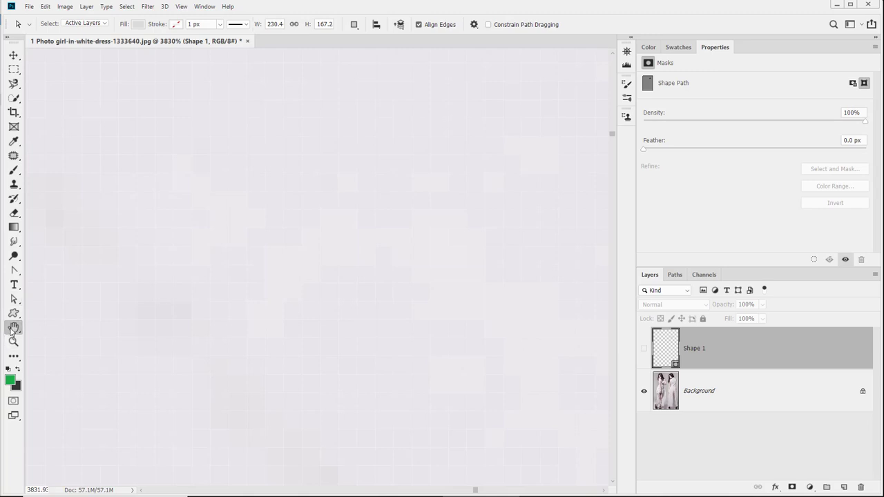
{"action": "left_click", "coordinate": [14, 342]}
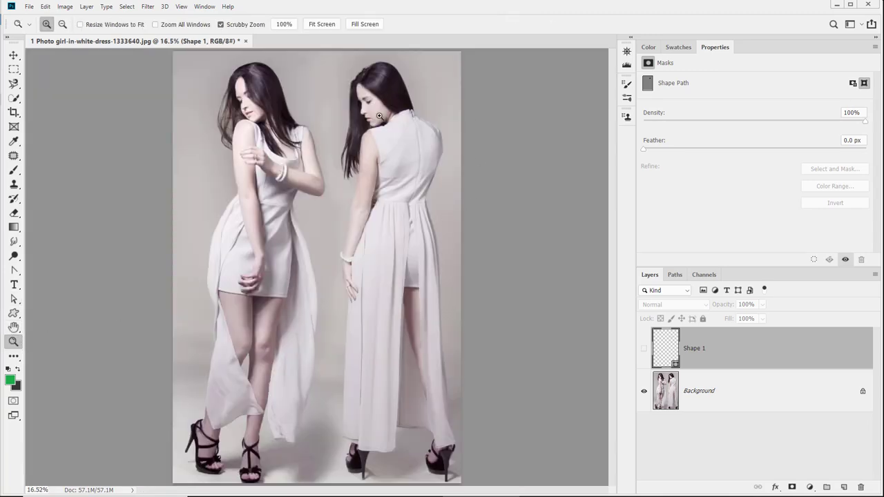
{"action": "key", "text": "ctrl+z"}
Examine the stepped pixel edge along the upper-right side of Shape 1 at high magnification
{"action": "left_click_drag", "start_coordinate": [372, 114], "coordinate": [237, 169]}
{"action": "left_click_drag", "start_coordinate": [294, 251], "coordinate": [255, 209]}
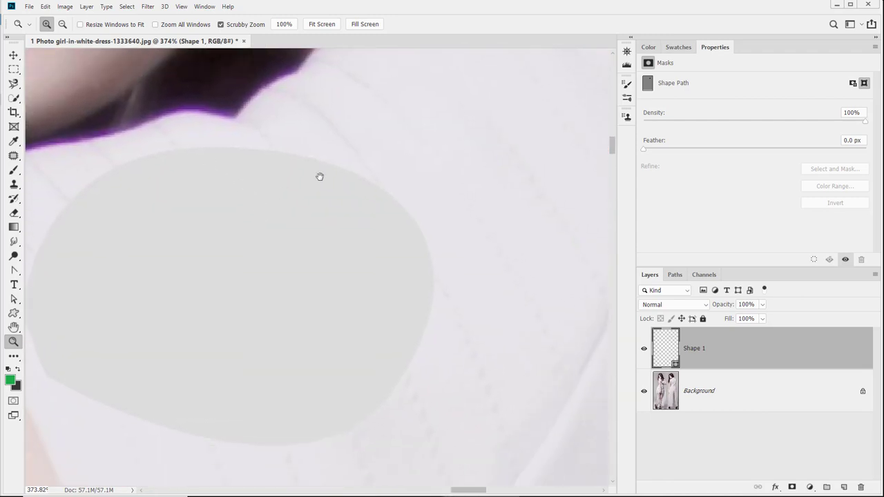
{"action": "left_click_drag", "start_coordinate": [366, 164], "coordinate": [428, 216]}
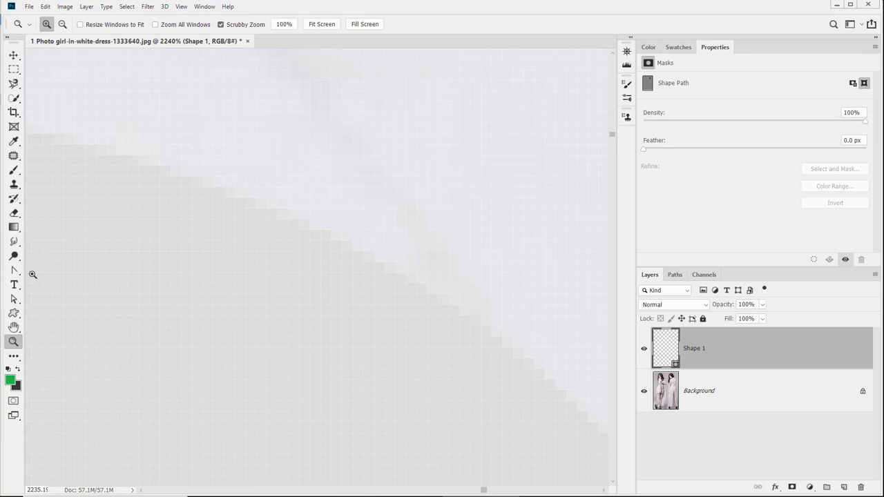
Activate the Pen tool and change the foreground color to blue
{"action": "key", "text": "p"}
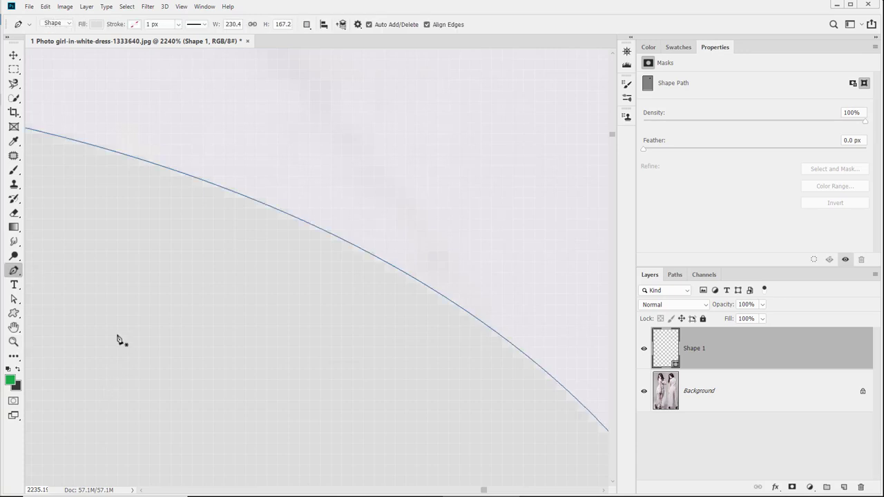
{"action": "left_click", "coordinate": [10, 380]}
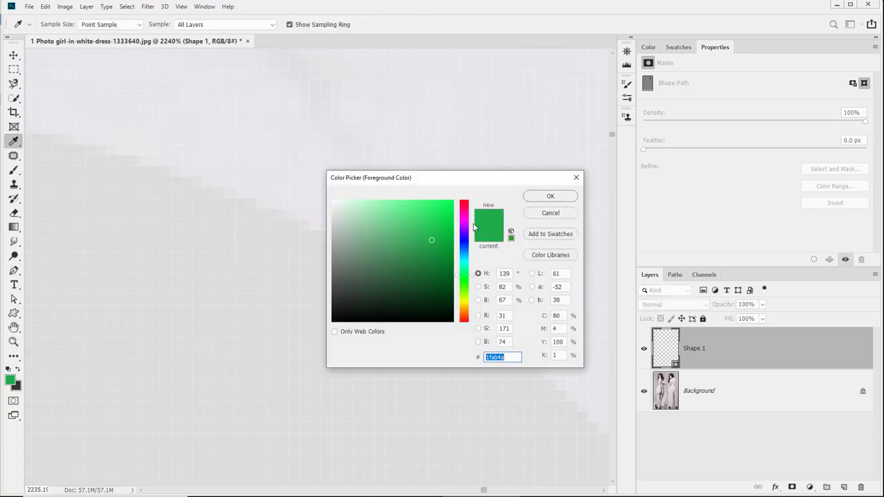
{"action": "left_click", "coordinate": [461, 241]}
{"action": "left_click", "coordinate": [551, 196]}
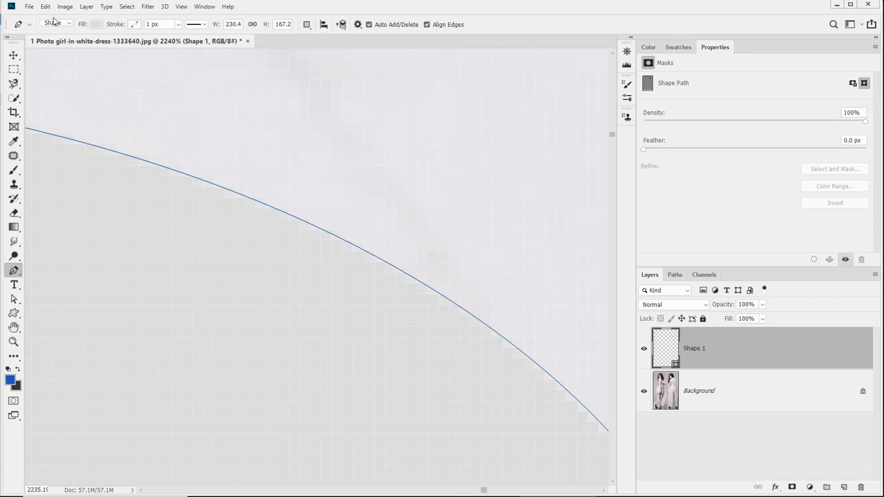
Try a green fill on Shape 1 and replace it with a pinkish-red fill
{"action": "left_click", "coordinate": [95, 25]}
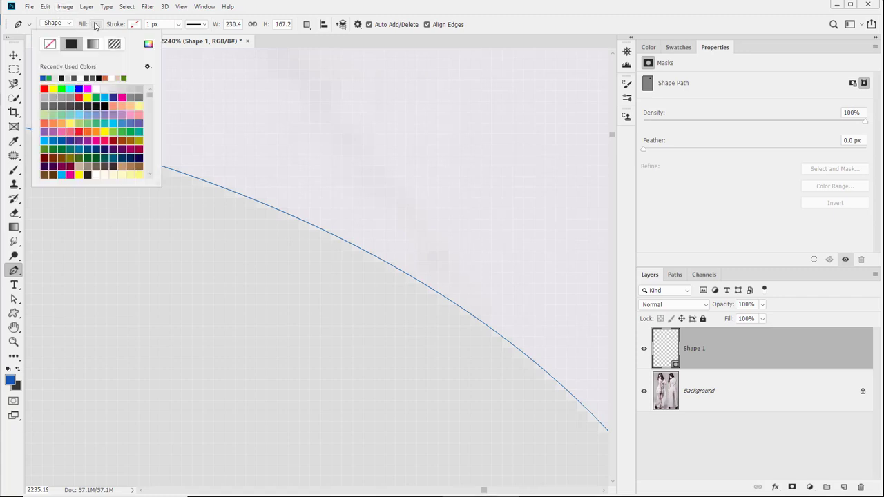
{"action": "left_click", "coordinate": [97, 96]}
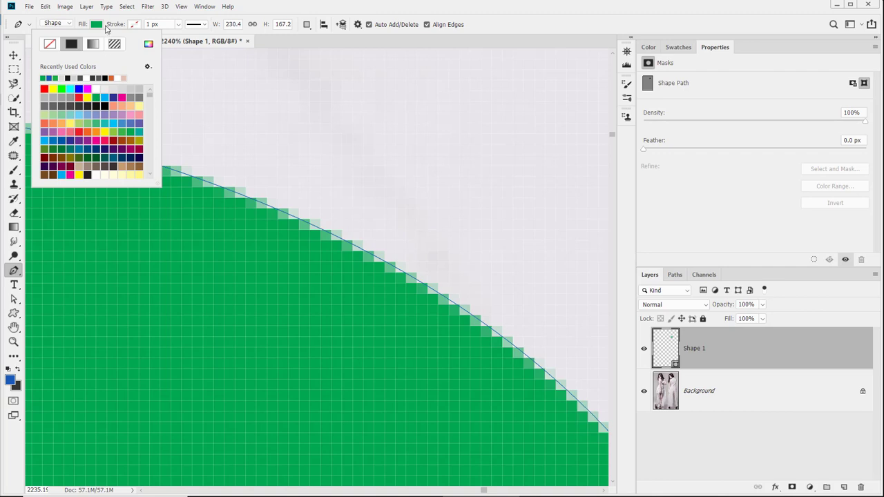
{"action": "left_click", "coordinate": [105, 28]}
{"action": "left_click", "coordinate": [98, 25]}
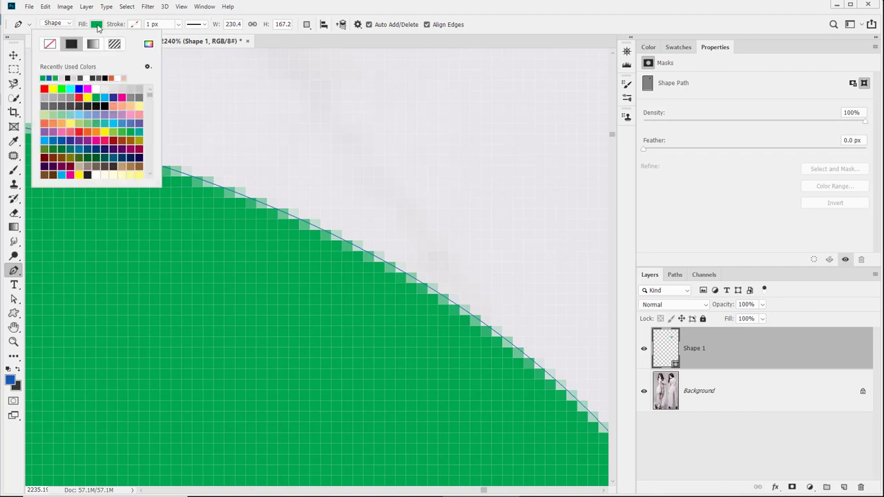
{"action": "left_click", "coordinate": [105, 141]}
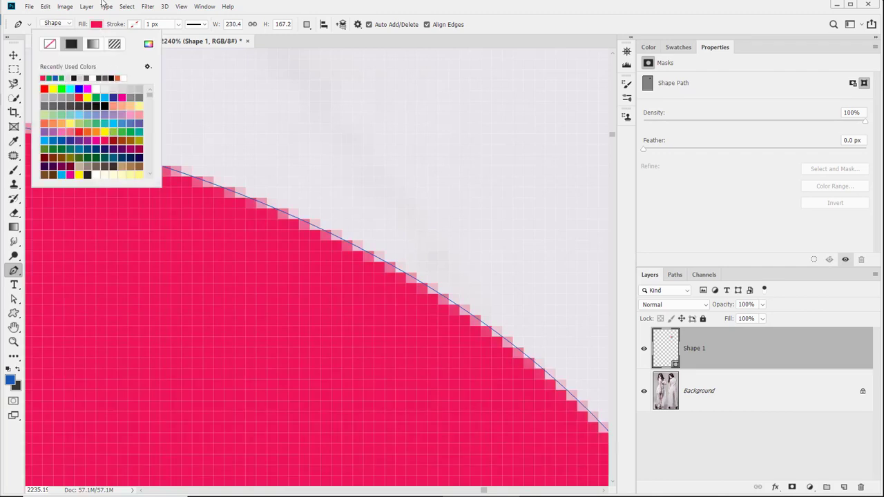
{"action": "left_click", "coordinate": [106, 26]}
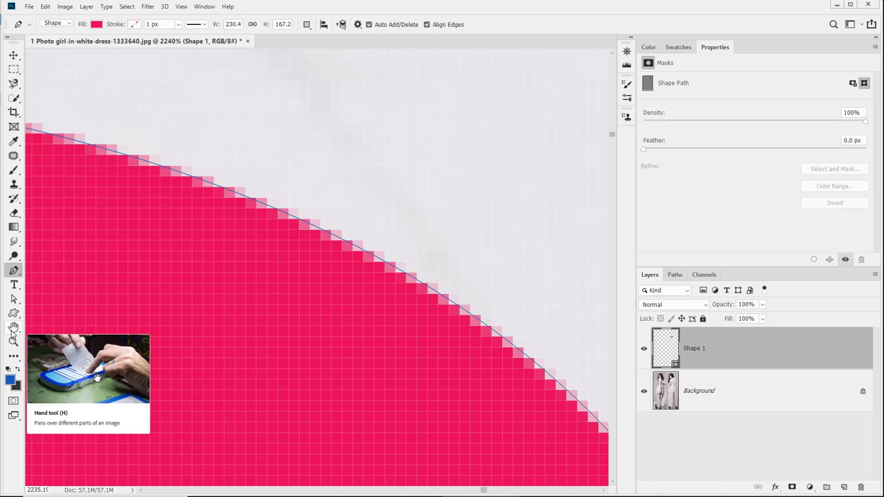
Inspect the top and lower-right anchor points of Shape 1 and their handles with the Direct Selection tool
{"action": "double_click", "coordinate": [13, 329]}
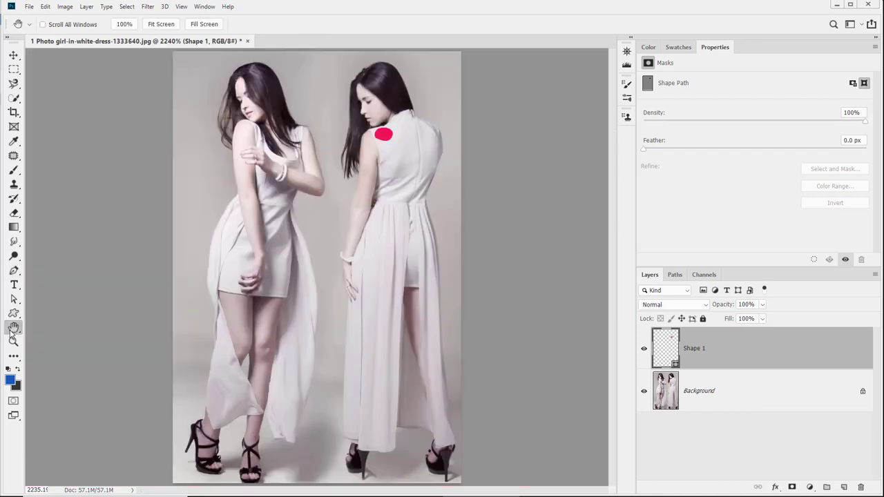
{"action": "left_click", "coordinate": [13, 343]}
{"action": "left_click_drag", "start_coordinate": [361, 116], "coordinate": [468, 251]}
{"action": "left_click_drag", "start_coordinate": [553, 403], "coordinate": [256, 351]}
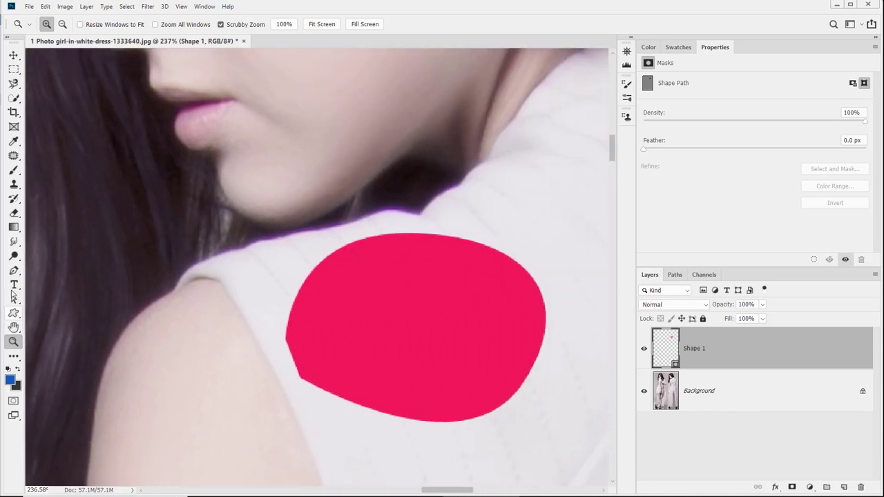
{"action": "left_click", "coordinate": [13, 299]}
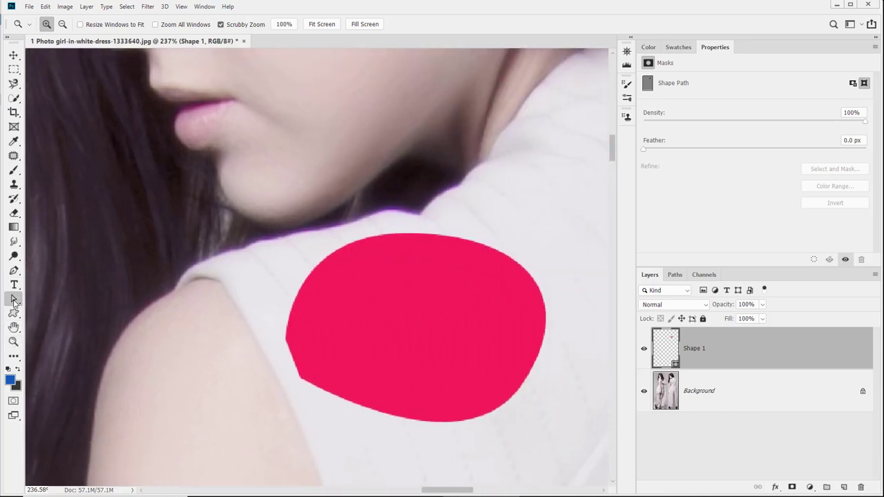
{"action": "left_click", "coordinate": [406, 235]}
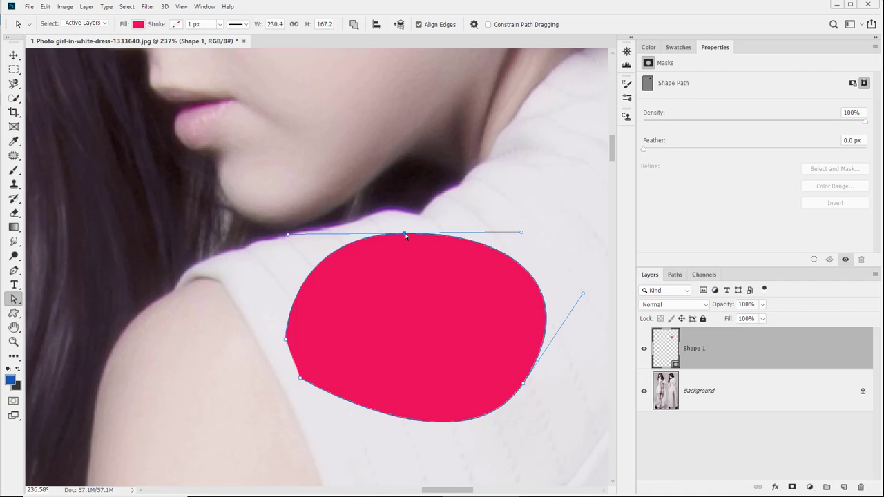
{"action": "left_click", "coordinate": [523, 386]}
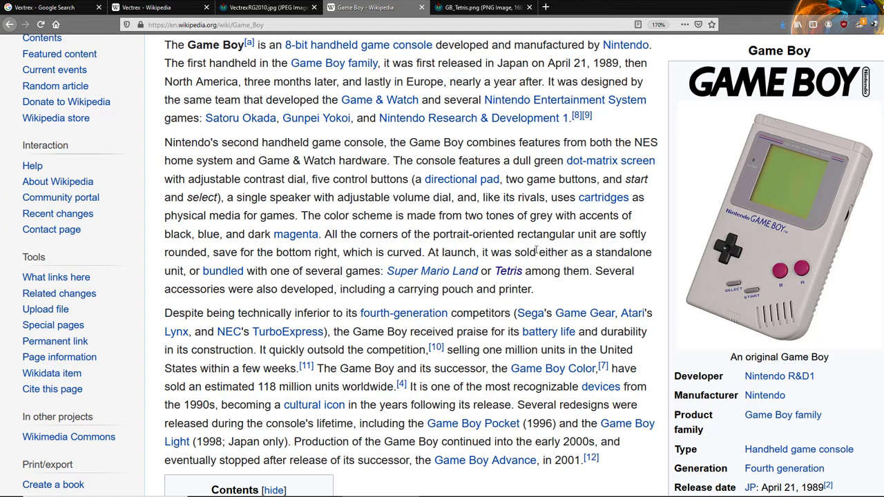
Switch to the browser and compare the Game Boy Wikipedia article with the pixel graphics in the GB_Tetris.png screenshot
{"action": "scroll", "coordinate": [524, 193], "scroll_direction": "down", "scroll_amount": 1}
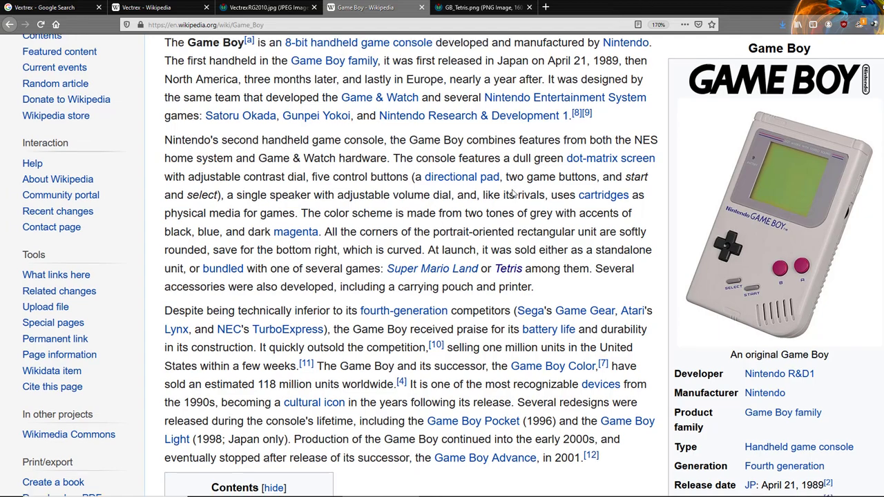
{"action": "scroll", "coordinate": [521, 186], "scroll_direction": "up", "scroll_amount": 3}
{"action": "scroll", "coordinate": [517, 178], "scroll_direction": "down", "scroll_amount": 2}
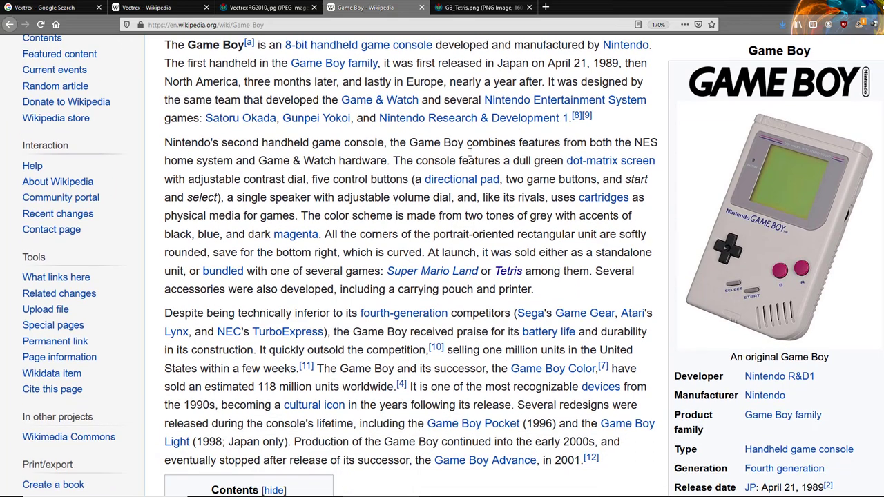
{"action": "left_click", "coordinate": [462, 12]}
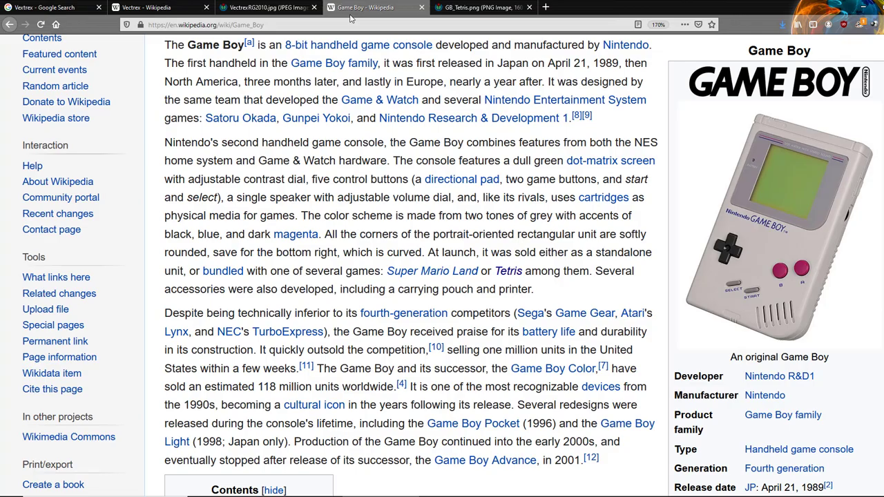
{"action": "left_click", "coordinate": [366, 7]}
{"action": "left_click", "coordinate": [484, 7]}
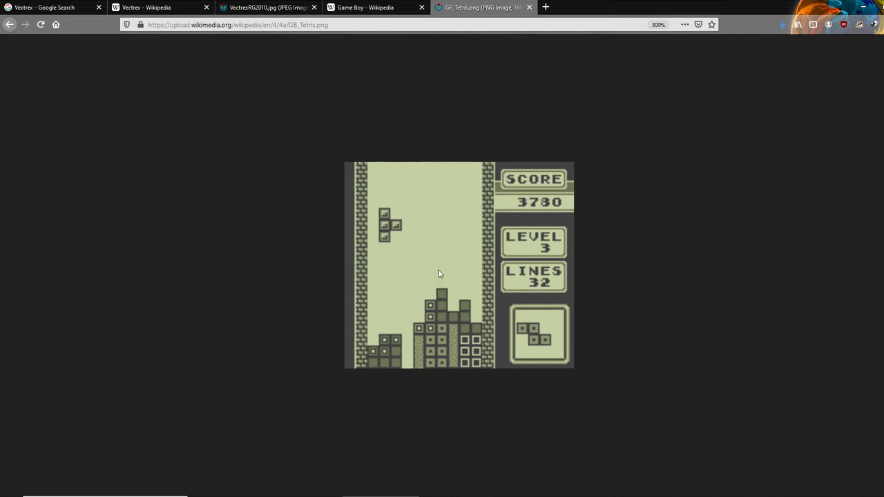
{"action": "left_click", "coordinate": [377, 8]}
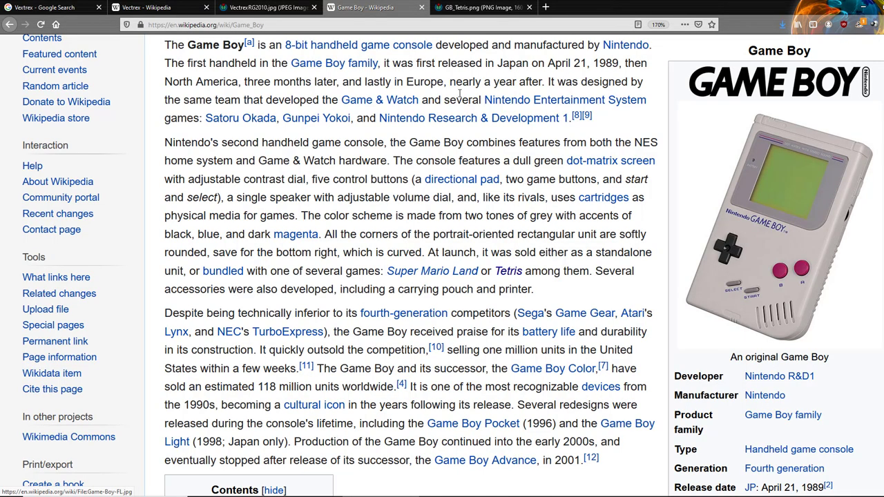
{"action": "left_click", "coordinate": [461, 8]}
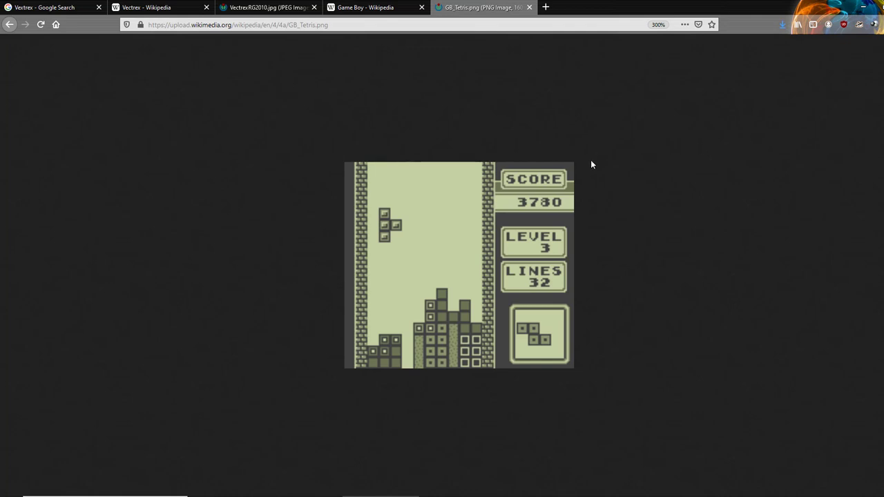
Open the vector display article linked from the Vectrex page in a new tab and view its oscilloscope clock photo enlarged
{"action": "left_click", "coordinate": [133, 8]}
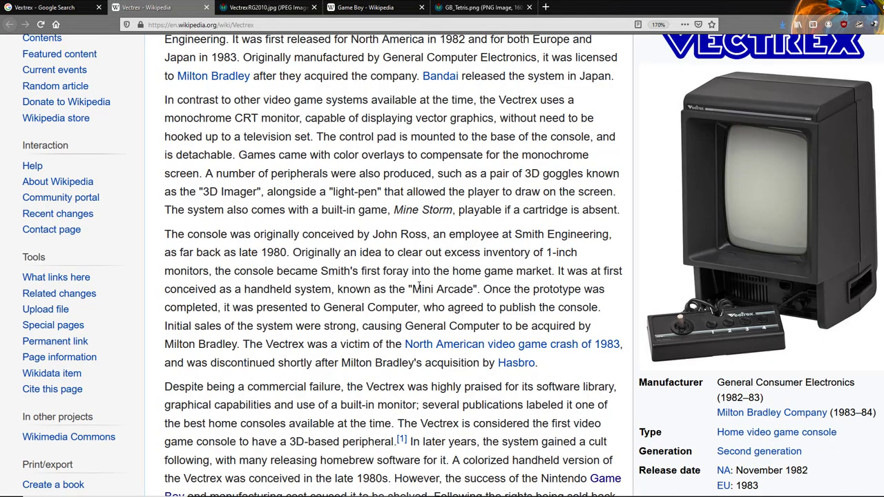
{"action": "scroll", "coordinate": [418, 288], "scroll_direction": "up", "scroll_amount": 2}
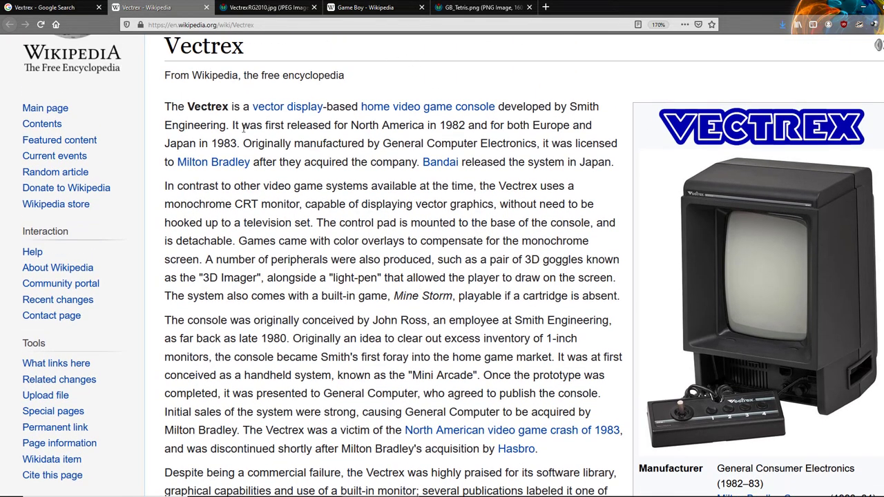
{"action": "middle_click", "coordinate": [285, 107]}
{"action": "left_click", "coordinate": [263, 8]}
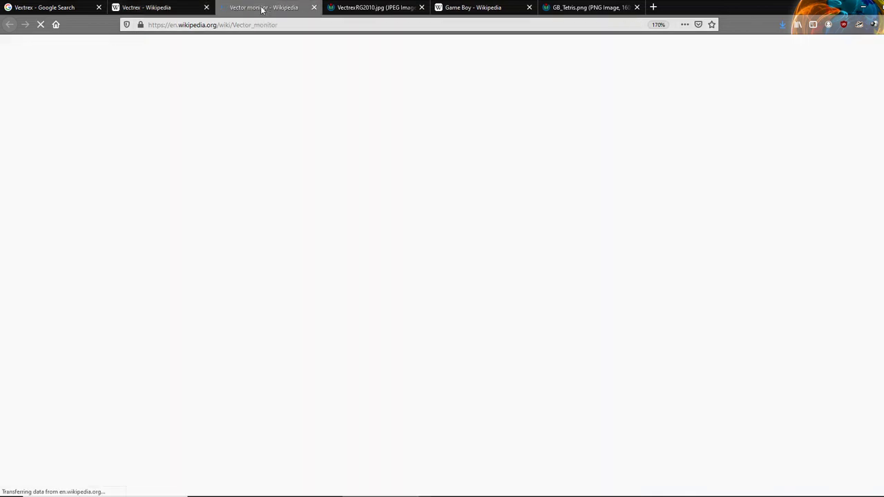
{"action": "scroll", "coordinate": [763, 249], "scroll_direction": "down", "scroll_amount": 2}
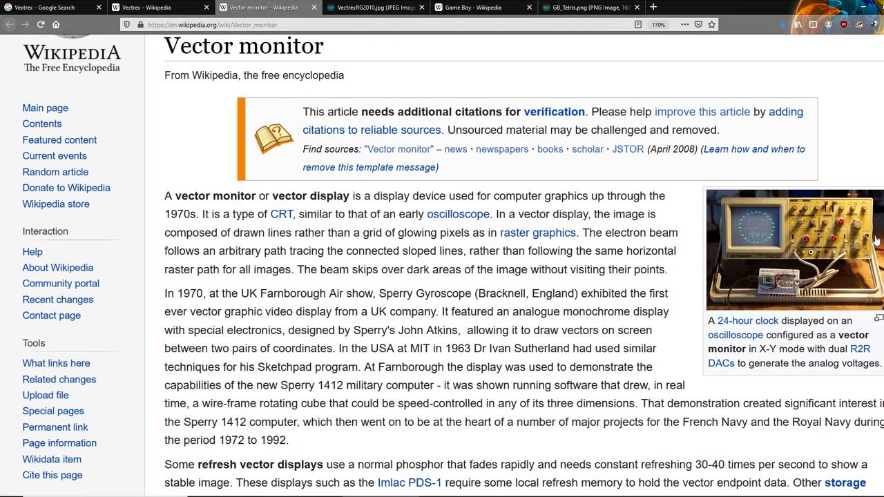
{"action": "left_click", "coordinate": [763, 248]}
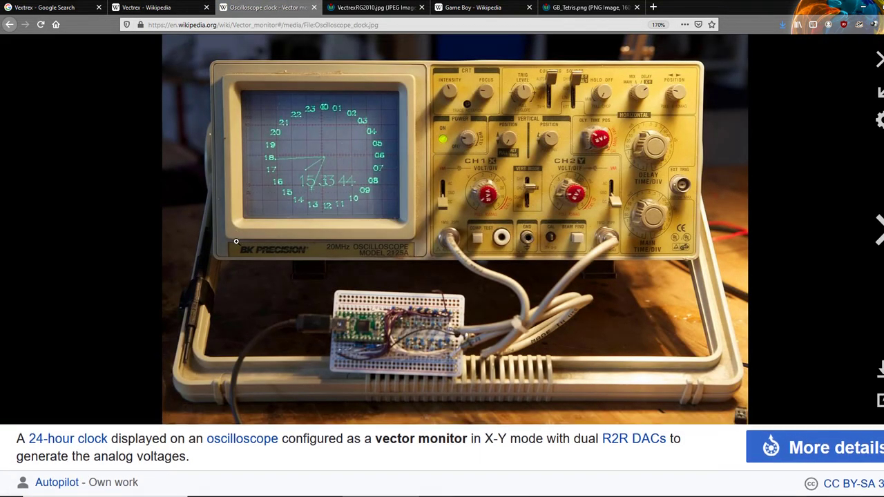
{"action": "left_click", "coordinate": [10, 24]}
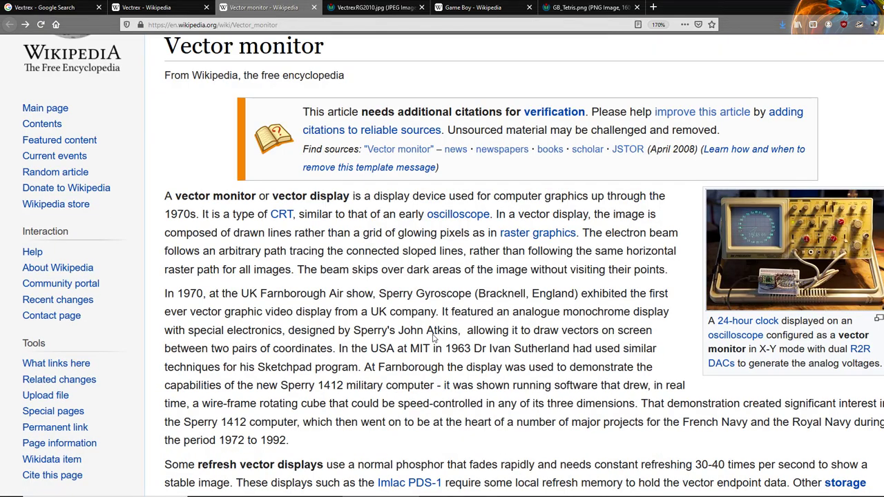
Compare the enlarged Asteroids-like game photo from the Vector monitor article with the Game Boy Tetris screenshot
{"action": "scroll", "coordinate": [429, 321], "scroll_direction": "down", "scroll_amount": 9}
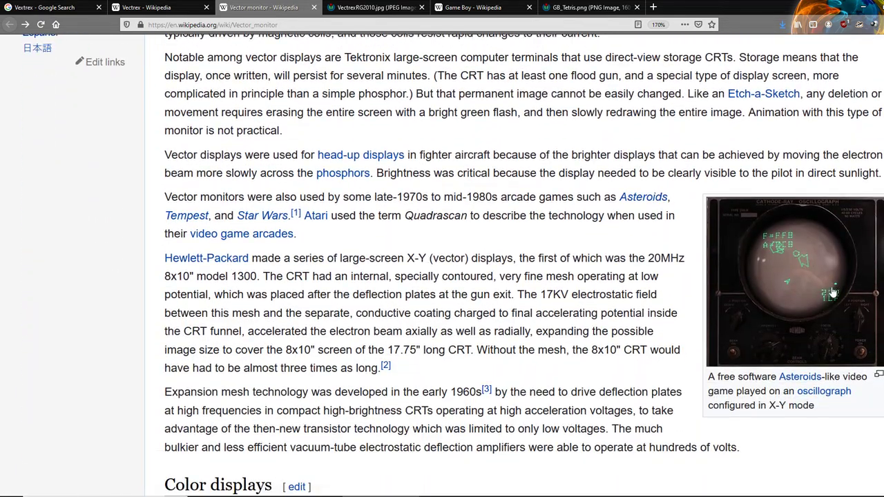
{"action": "left_click", "coordinate": [819, 283]}
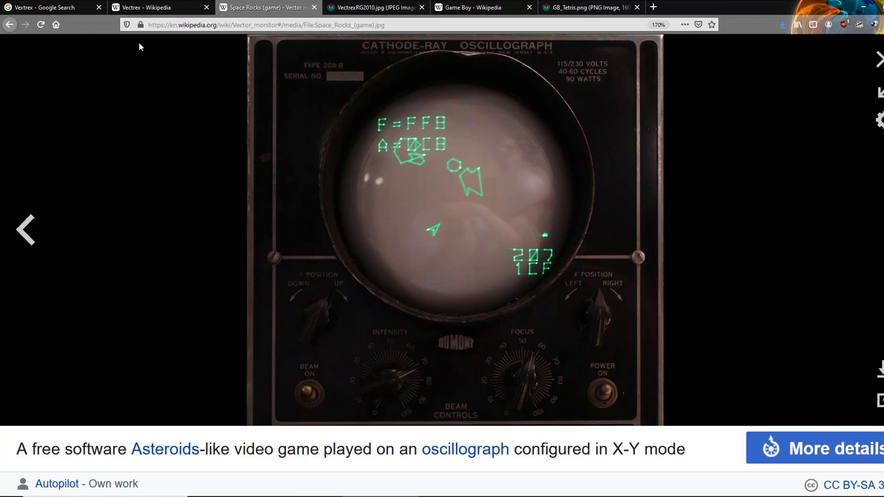
{"action": "left_click", "coordinate": [601, 9]}
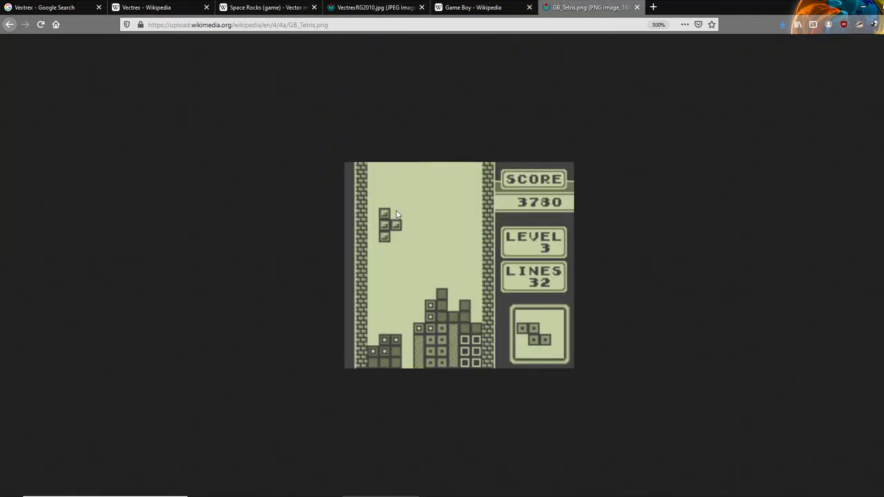
Examine the line-drawn game shapes in the VectrexRG2010.jpg photo at 130% and return to the Vectrex Wikipedia article
{"action": "left_click", "coordinate": [157, 9]}
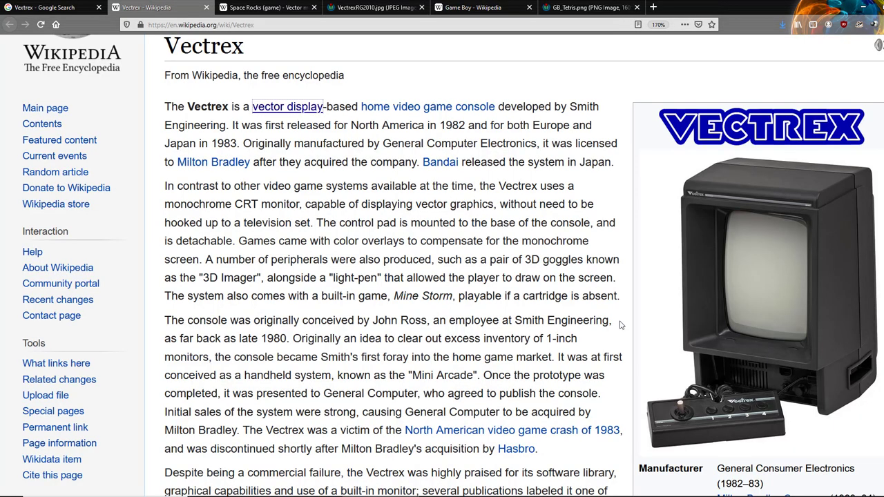
{"action": "left_click", "coordinate": [369, 7]}
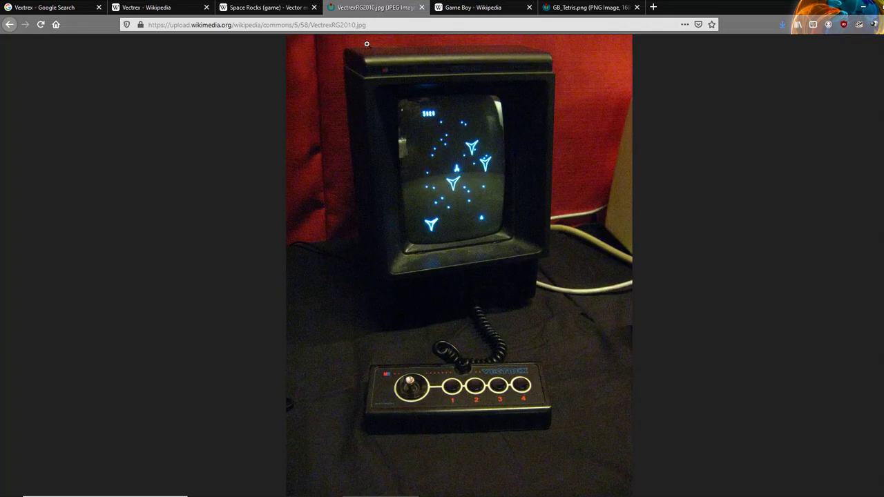
{"action": "left_click", "coordinate": [467, 176]}
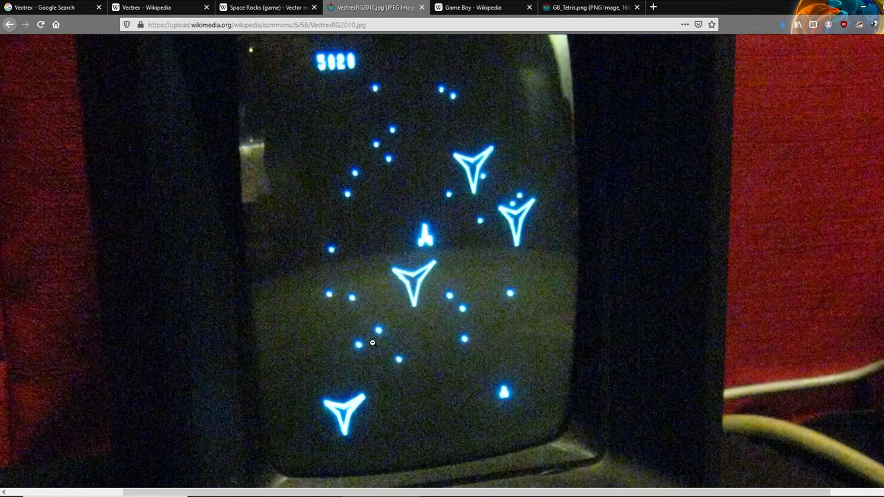
{"action": "scroll", "coordinate": [373, 343], "scroll_direction": "up", "scroll_amount": 3, "text": "ctrl"}
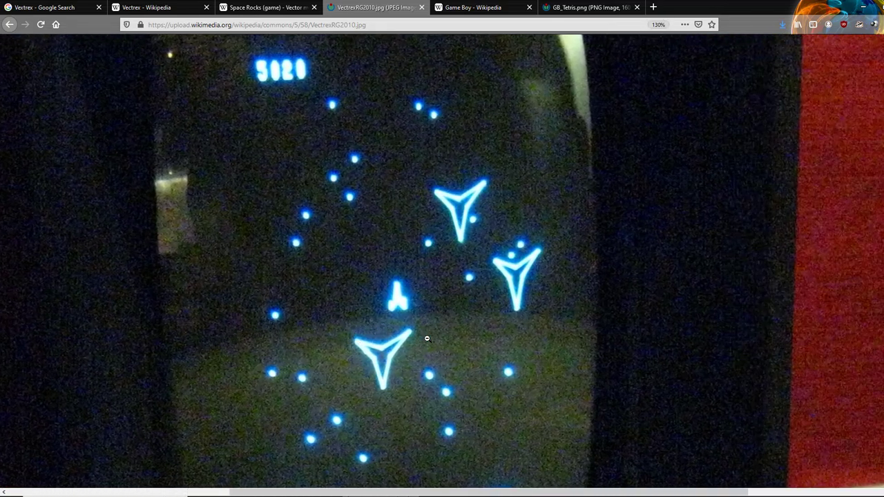
{"action": "scroll", "coordinate": [426, 338], "scroll_direction": "down", "scroll_amount": 4}
{"action": "scroll", "coordinate": [427, 338], "scroll_direction": "up", "scroll_amount": 2}
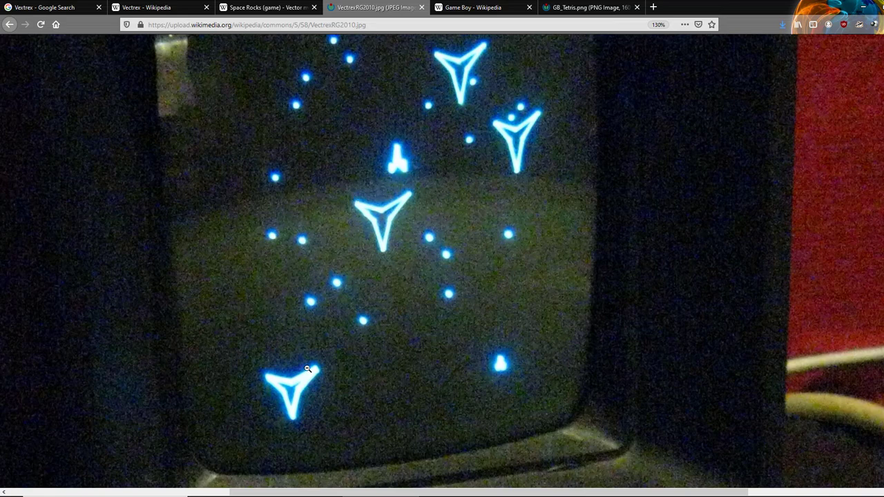
{"action": "scroll", "coordinate": [299, 340], "scroll_direction": "up", "scroll_amount": 2}
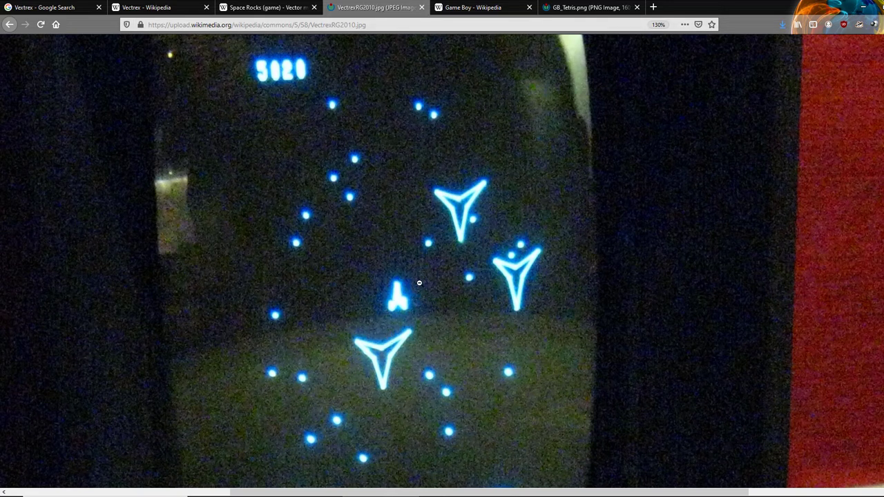
{"action": "left_click", "coordinate": [178, 13]}
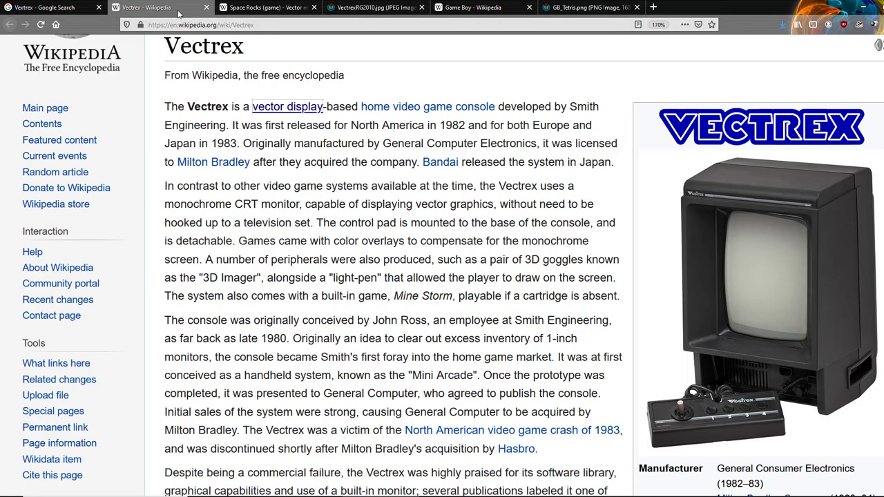
Compare the line-drawn graphics in VectrexRG2010.jpg with the Game Boy article and the pixel graphics in GB_Tetris.png
{"action": "left_click", "coordinate": [373, 7]}
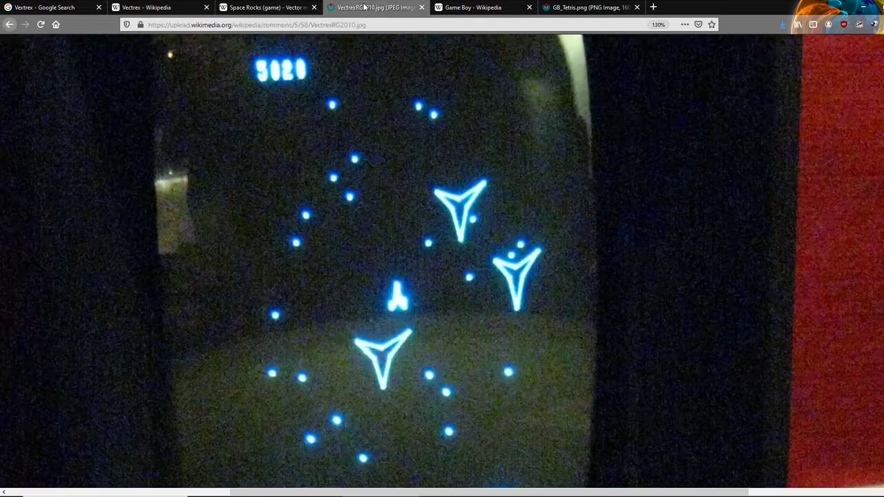
{"action": "left_click", "coordinate": [589, 8]}
{"action": "left_click", "coordinate": [486, 9]}
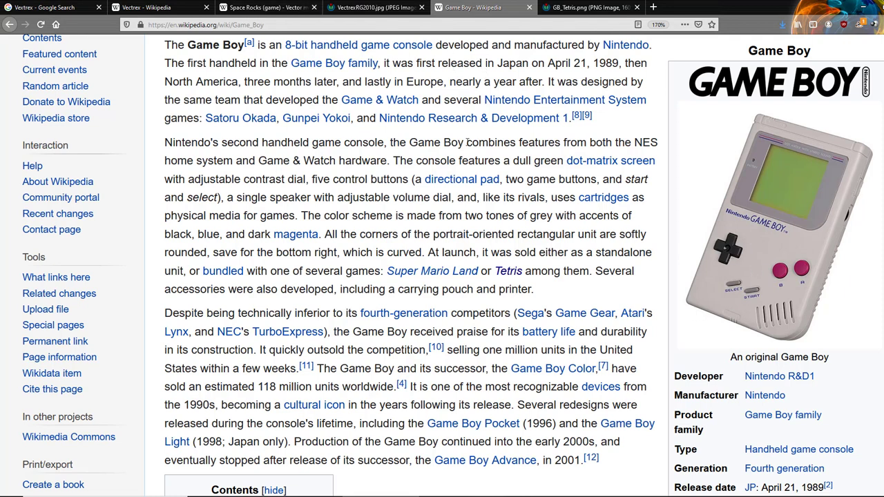
{"action": "left_click", "coordinate": [571, 14]}
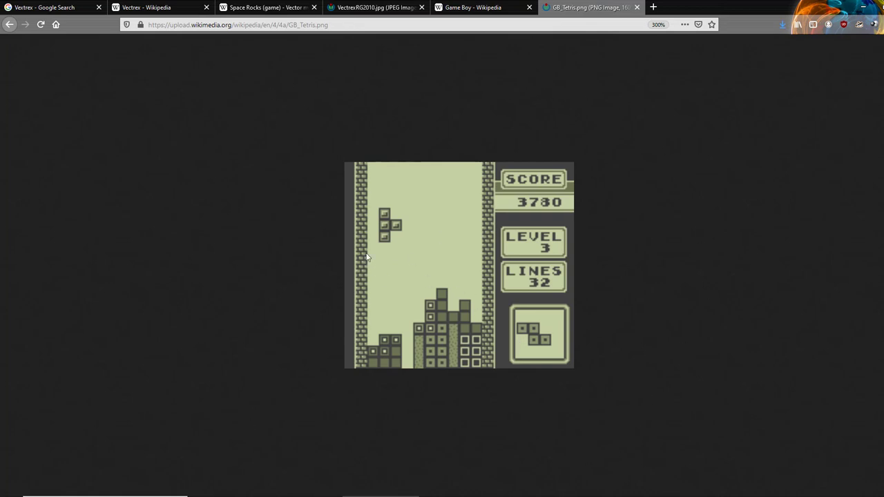
{"action": "left_click", "coordinate": [367, 7]}
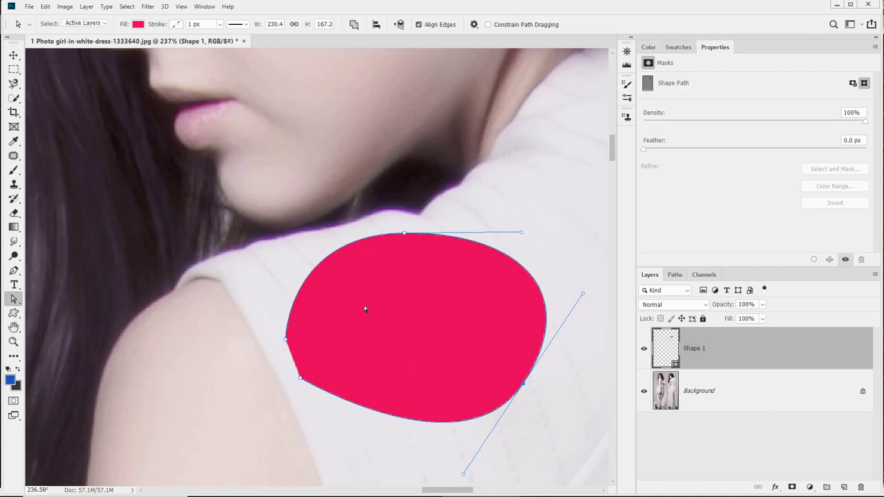
Switch to Photoshop and examine the red shape's edge at about 1100% zoom, comparing its smooth path outline with the pixels
{"action": "left_click", "coordinate": [305, 260]}
{"action": "left_click", "coordinate": [14, 342]}
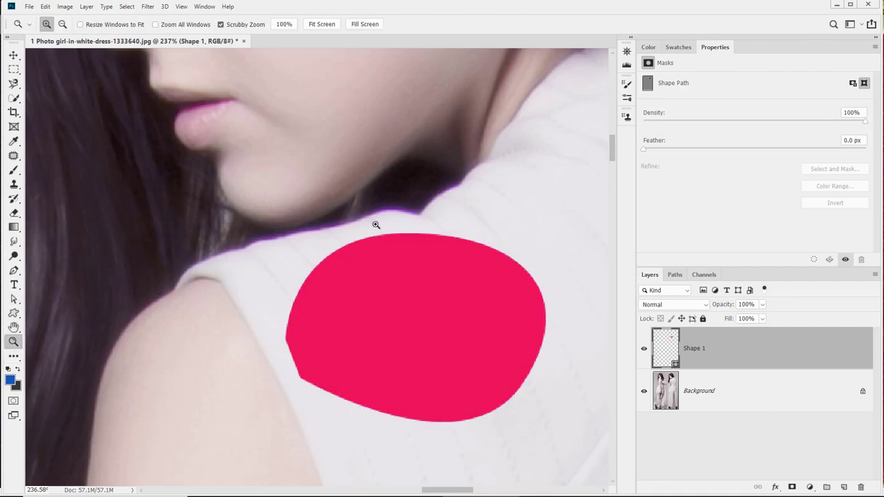
{"action": "left_click_drag", "start_coordinate": [385, 224], "coordinate": [438, 251]}
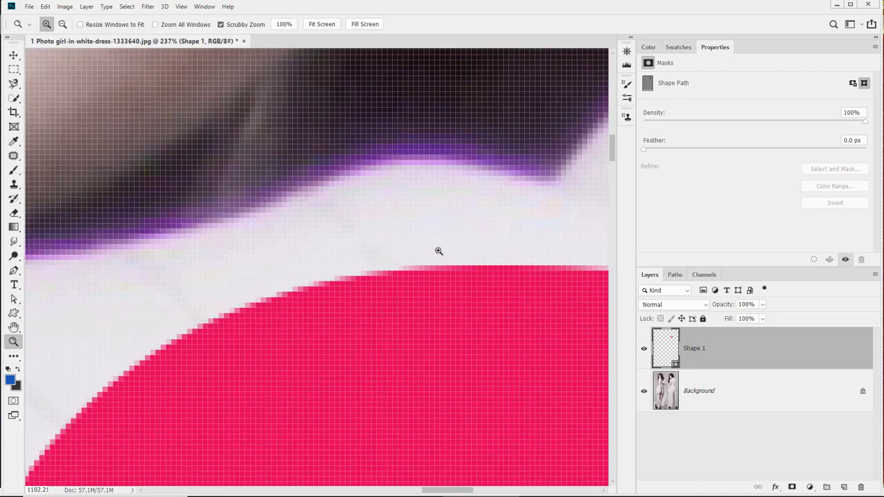
{"action": "left_click", "coordinate": [15, 60]}
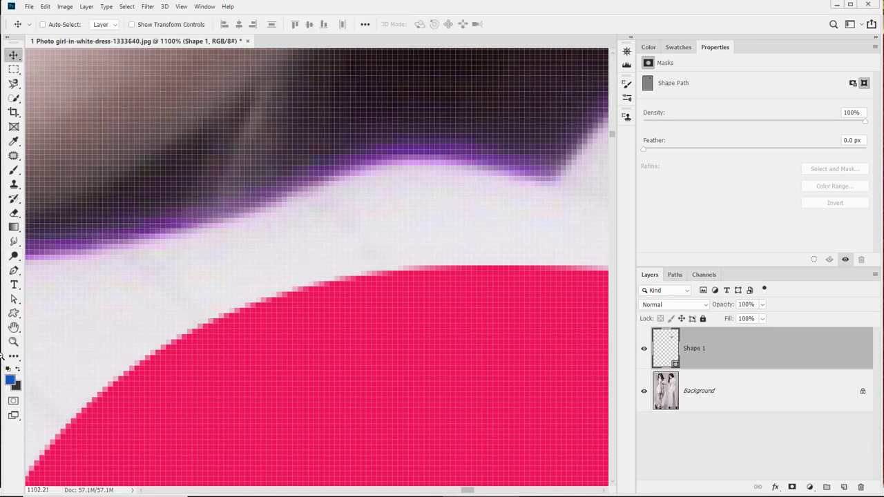
{"action": "left_click", "coordinate": [14, 298]}
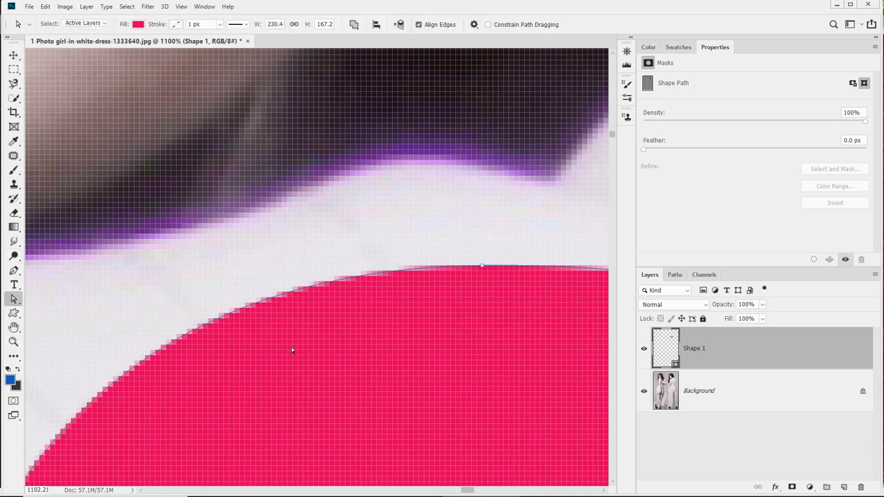
{"action": "left_click_drag", "start_coordinate": [505, 303], "coordinate": [225, 275]}
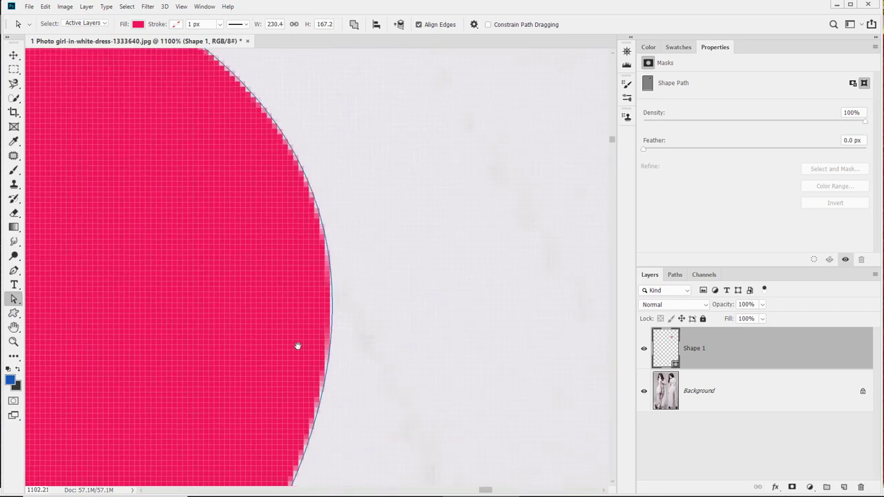
{"action": "left_click_drag", "start_coordinate": [287, 335], "coordinate": [352, 305]}
Inspect the Shape 1 path entry and the layer's solid fill color, cancelling the color picker
{"action": "left_click", "coordinate": [676, 275]}
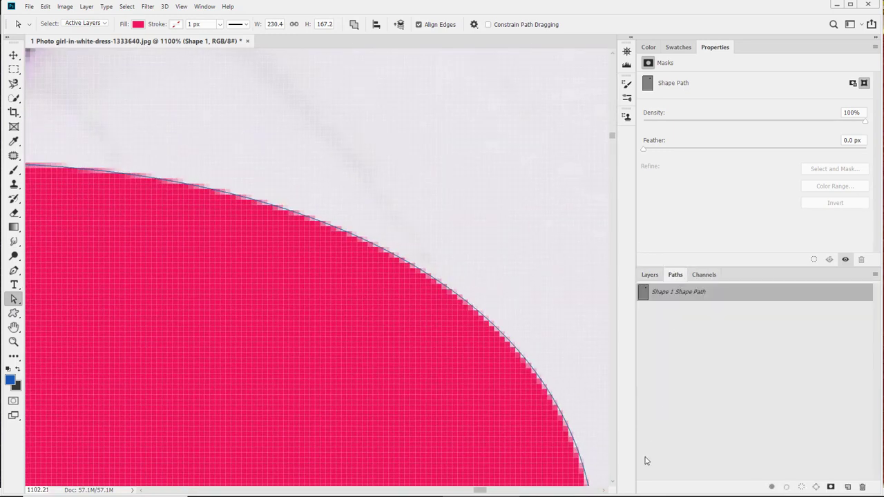
{"action": "left_click", "coordinate": [643, 278]}
{"action": "double_click", "coordinate": [664, 364]}
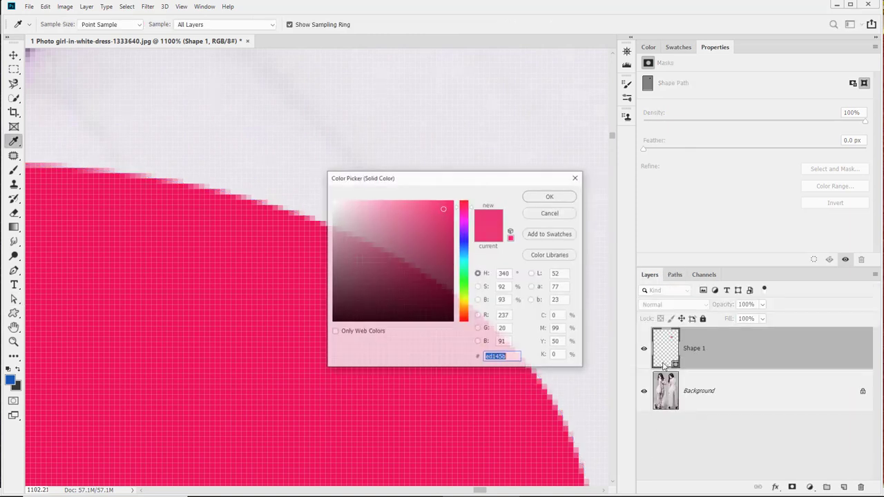
{"action": "mouse_move", "coordinate": [427, 217]}
{"action": "left_mouse_down"}
{"action": "mouse_move", "coordinate": [431, 241]}
{"action": "mouse_move", "coordinate": [424, 207]}
{"action": "mouse_move", "coordinate": [411, 287]}
{"action": "mouse_move", "coordinate": [418, 231]}
{"action": "mouse_move", "coordinate": [431, 233]}
{"action": "left_mouse_up"}
{"action": "left_click", "coordinate": [550, 213]}
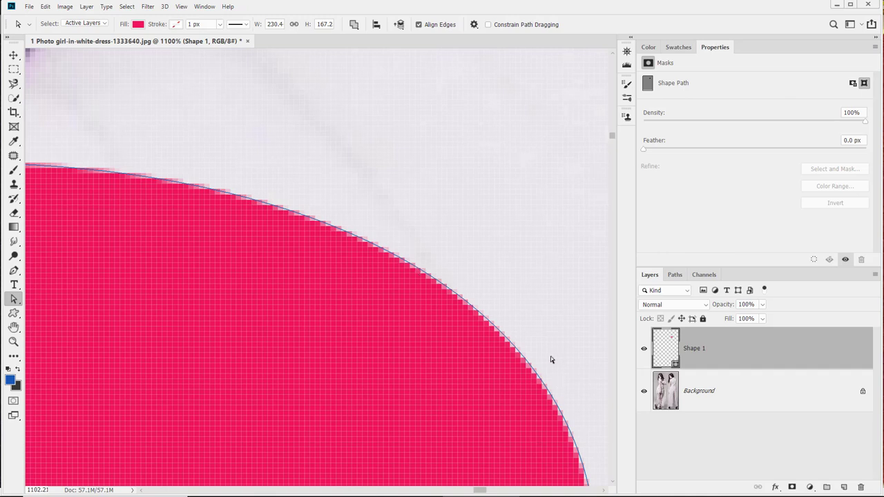
Compare the Background layer's color channels with the Shape 1 shape path, cancelling the Save Path dialog
{"action": "left_click", "coordinate": [661, 396]}
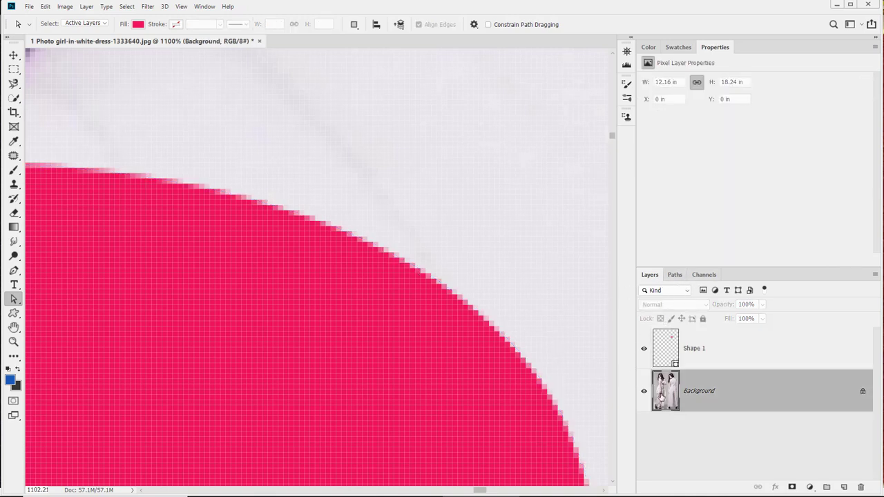
{"action": "left_click", "coordinate": [697, 275]}
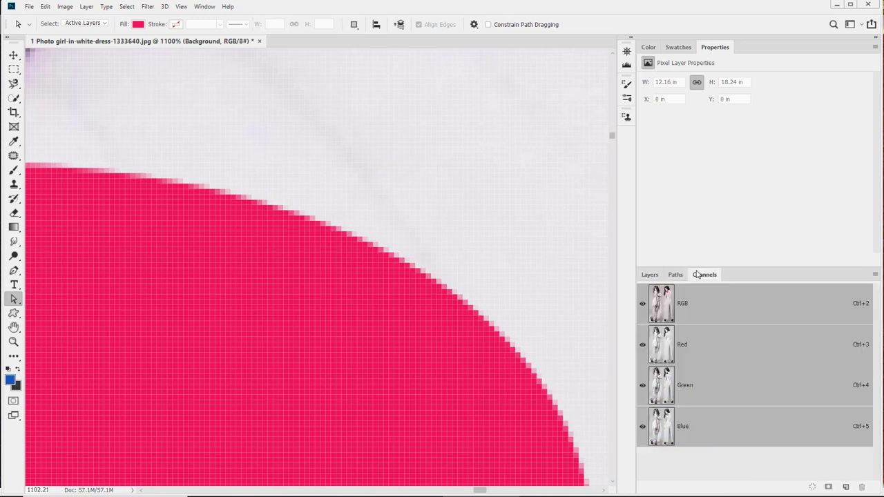
{"action": "left_click", "coordinate": [650, 275]}
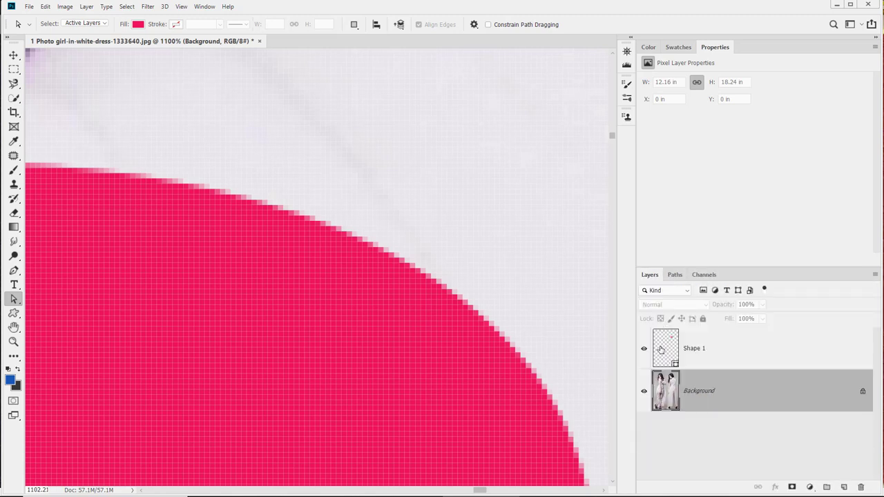
{"action": "left_click", "coordinate": [662, 350]}
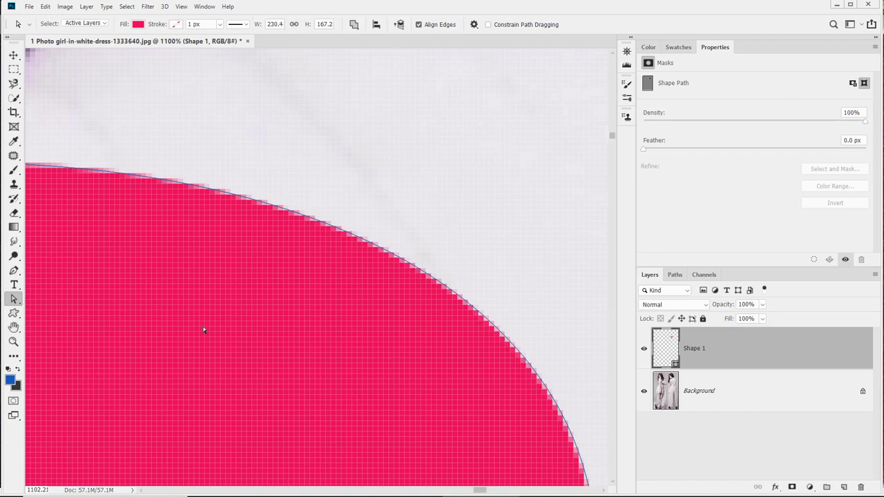
{"action": "left_click", "coordinate": [675, 275]}
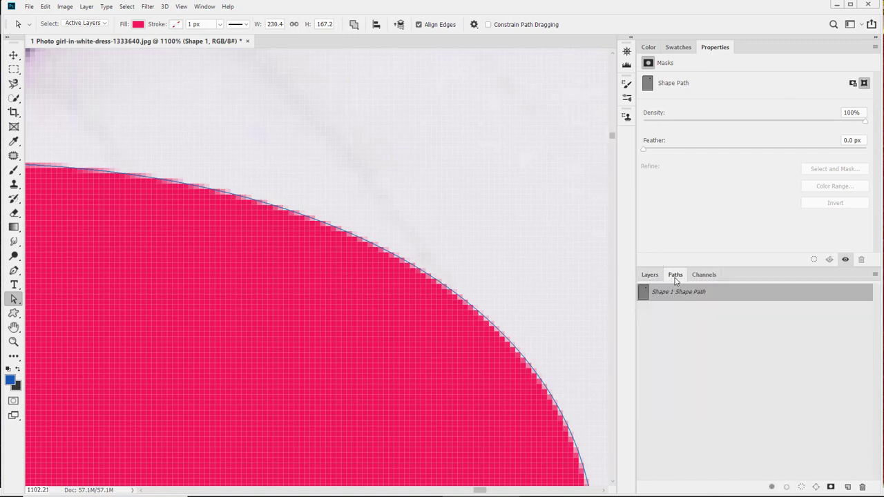
{"action": "double_click", "coordinate": [643, 293]}
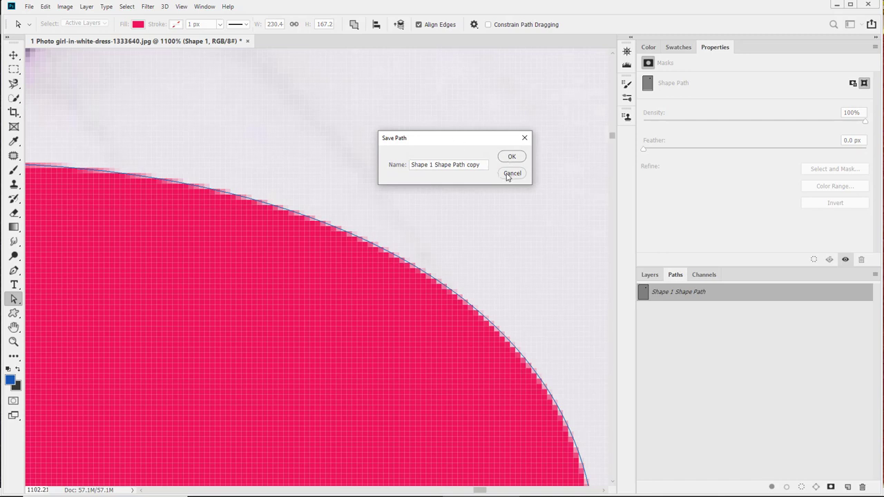
{"action": "left_click", "coordinate": [511, 175]}
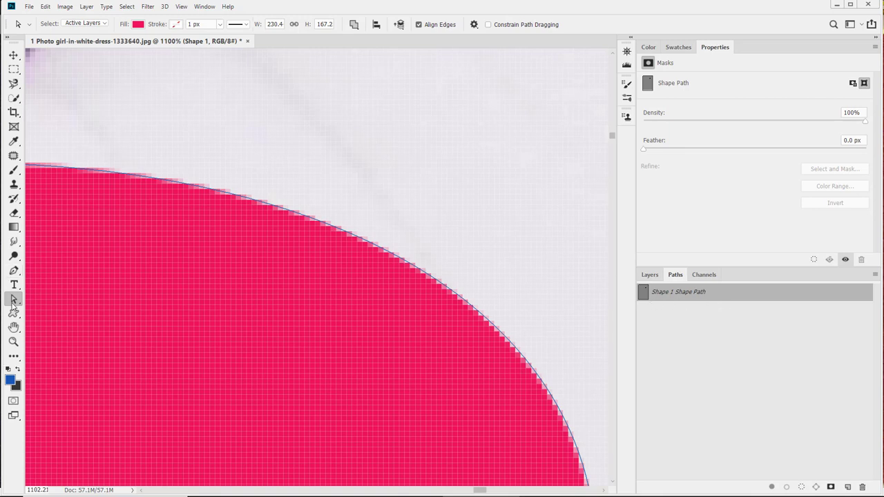
Draw a small closed four-sided Pen tool shape, about 17 by 14 px, on the white fabric above the large curve
{"action": "left_click", "coordinate": [14, 270]}
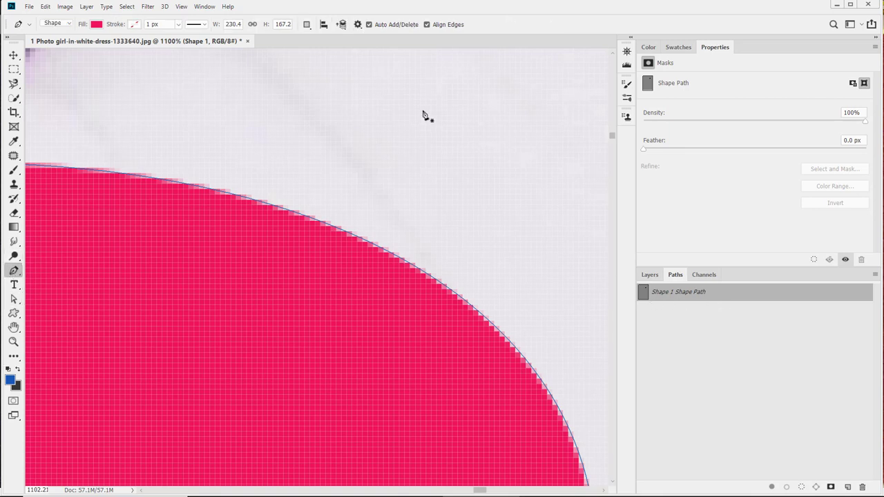
{"action": "left_click", "coordinate": [421, 110]}
{"action": "left_click", "coordinate": [425, 167]}
{"action": "left_click", "coordinate": [505, 183]}
{"action": "left_click", "coordinate": [509, 116]}
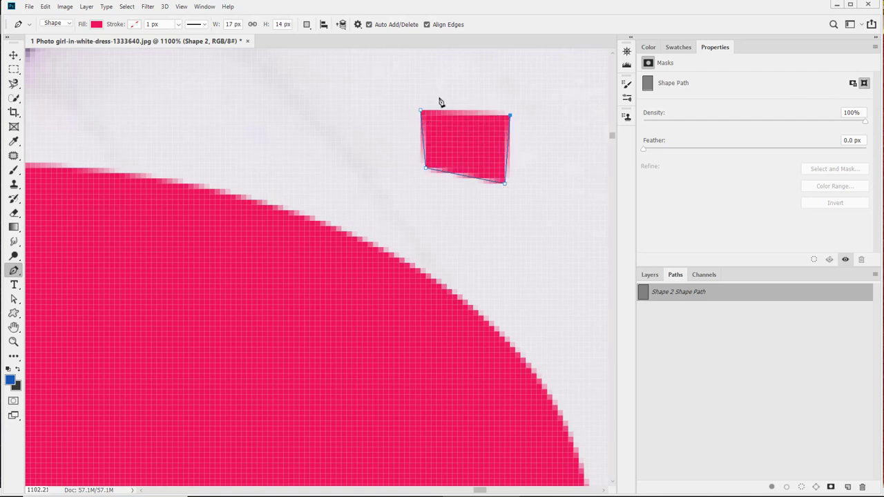
{"action": "left_click", "coordinate": [421, 111]}
Slant the small four-sided shape by shifting its lower edge left and its upper edge right, making it about 22 by 16 px
{"action": "left_click", "coordinate": [14, 299]}
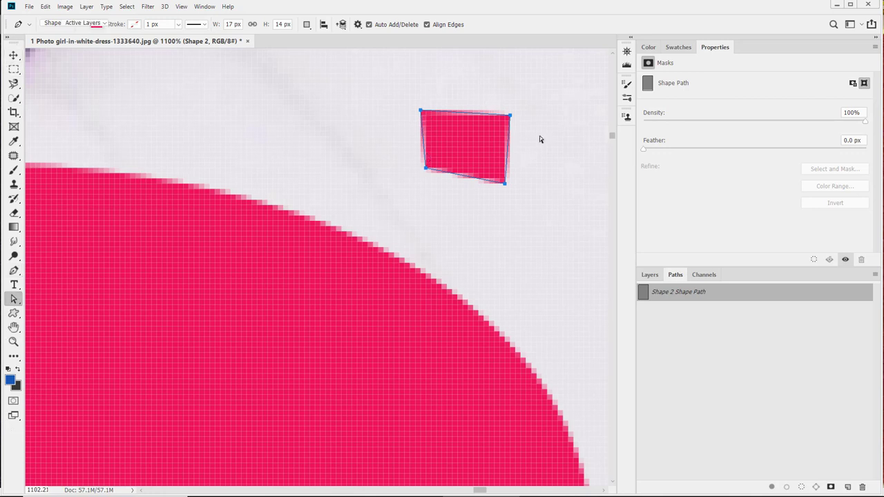
{"action": "mouse_move", "coordinate": [442, 174]}
{"action": "left_mouse_down"}
{"action": "mouse_move", "coordinate": [408, 184]}
{"action": "mouse_move", "coordinate": [385, 134]}
{"action": "mouse_move", "coordinate": [385, 170]}
{"action": "mouse_move", "coordinate": [463, 192]}
{"action": "mouse_move", "coordinate": [437, 186]}
{"action": "left_mouse_up"}
{"action": "mouse_move", "coordinate": [438, 114]}
{"action": "left_mouse_down"}
{"action": "mouse_move", "coordinate": [448, 93]}
{"action": "mouse_move", "coordinate": [453, 108]}
{"action": "left_mouse_up"}
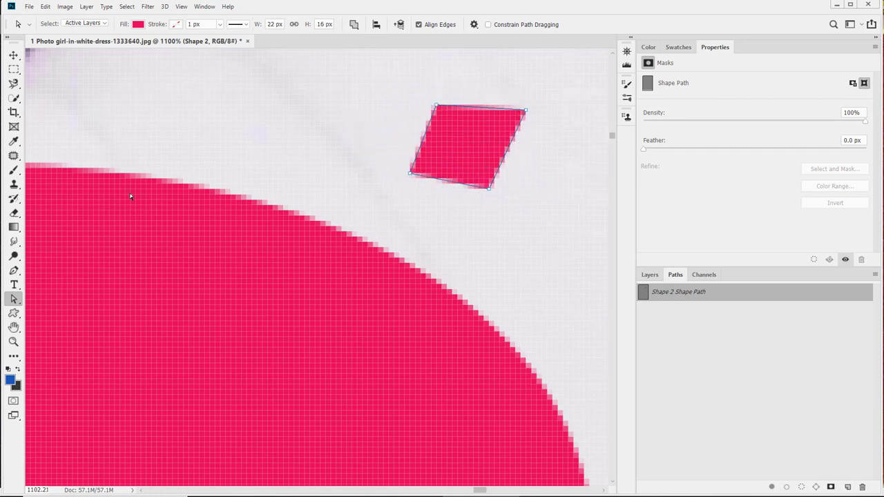
Select the Shape 1 layer and move the whole large red shape slightly up and to the left
{"action": "left_click", "coordinate": [138, 176]}
{"action": "left_click_drag", "start_coordinate": [214, 221], "coordinate": [165, 253]}
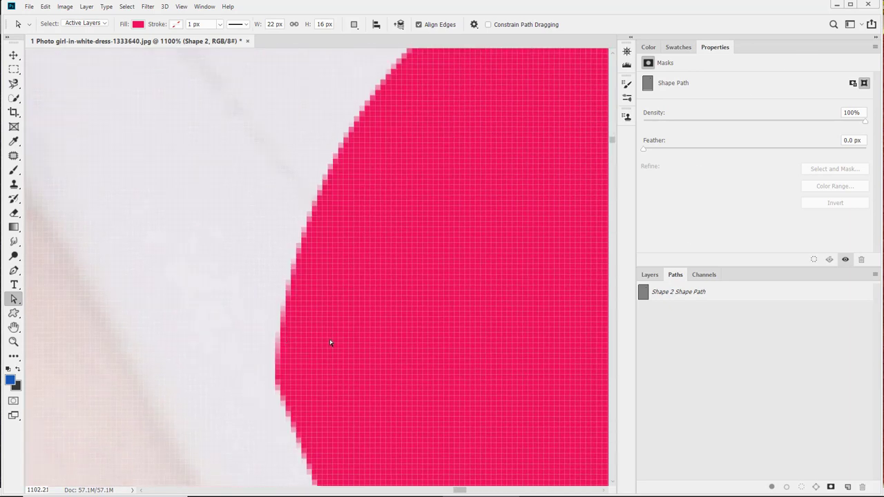
{"action": "key", "text": "ctrl+;"}
{"action": "left_click", "coordinate": [649, 275]}
{"action": "left_click", "coordinate": [672, 391]}
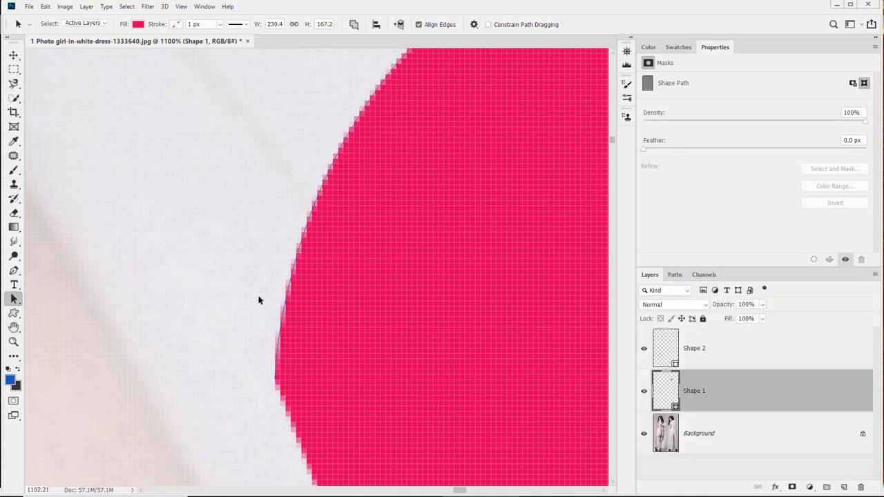
{"action": "left_click_drag", "start_coordinate": [284, 312], "coordinate": [230, 277]}
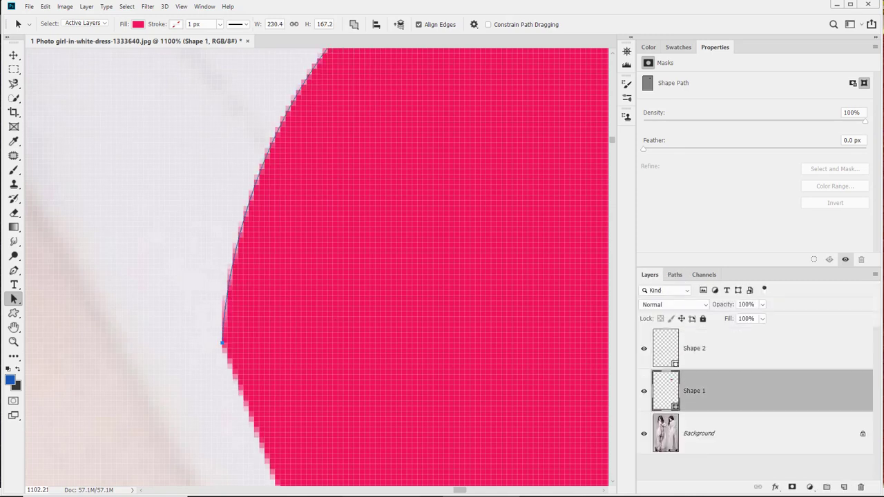
Follow the Shape 1 outline back to the small shape, select the Shape 2 layer, and view its shape path
{"action": "left_click_drag", "start_coordinate": [280, 296], "coordinate": [181, 110]}
{"action": "left_click_drag", "start_coordinate": [248, 303], "coordinate": [351, 382]}
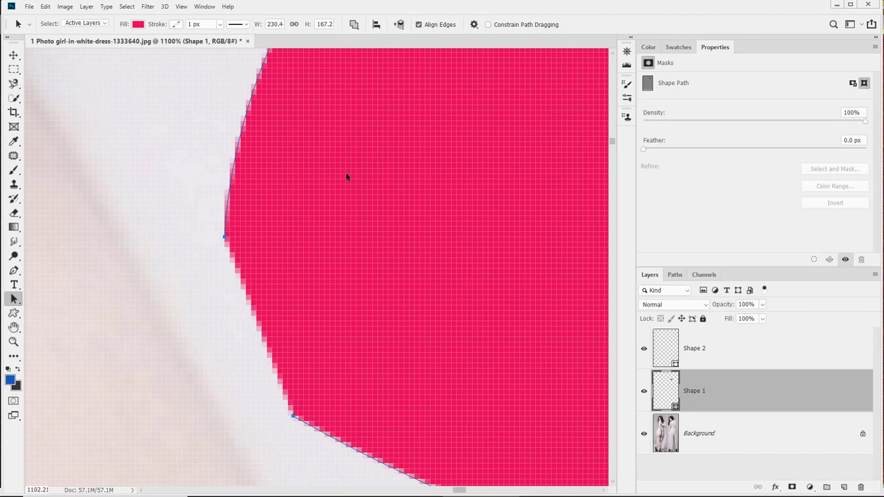
{"action": "left_click_drag", "start_coordinate": [327, 234], "coordinate": [267, 152]}
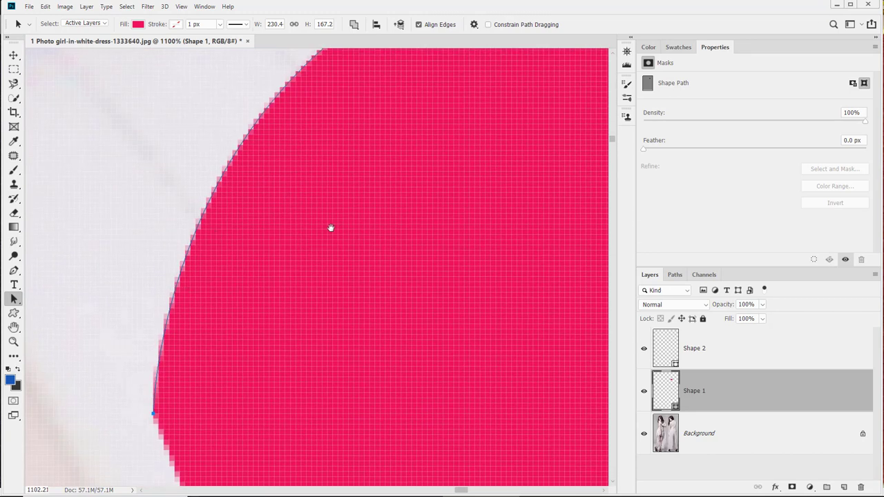
{"action": "left_click_drag", "start_coordinate": [330, 229], "coordinate": [14, 369]}
{"action": "left_click_drag", "start_coordinate": [432, 255], "coordinate": [315, 260]}
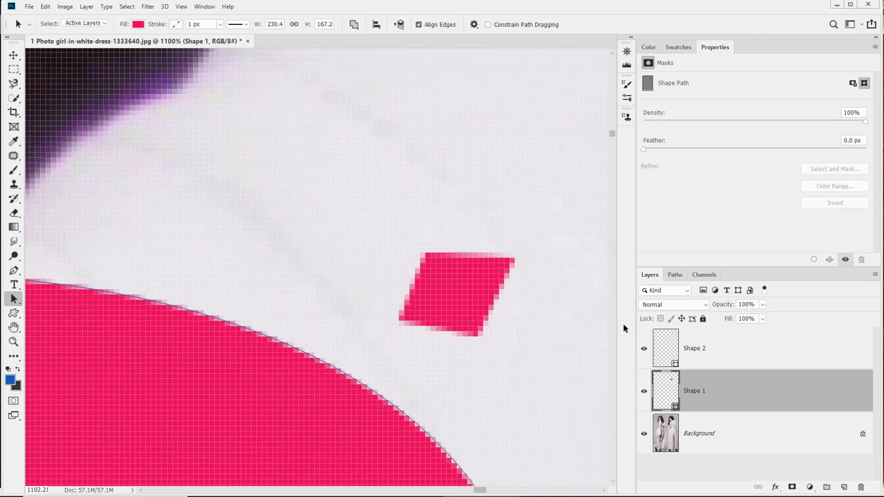
{"action": "left_click", "coordinate": [698, 343]}
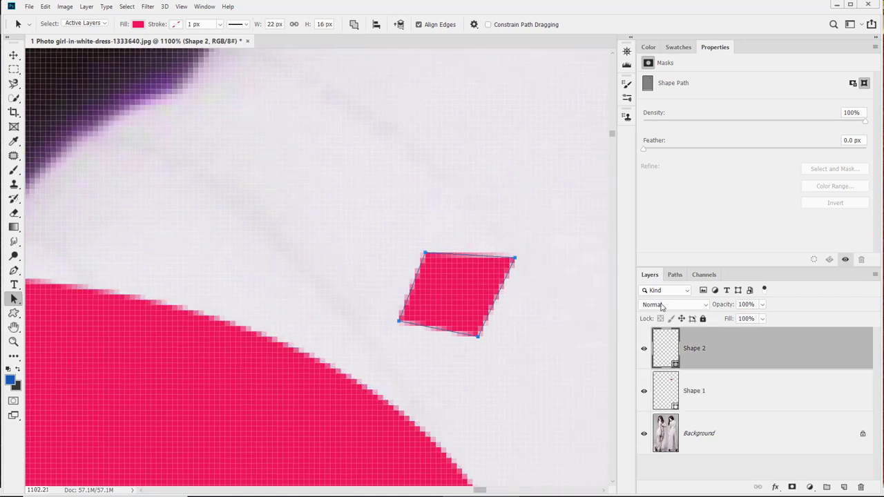
{"action": "left_click", "coordinate": [674, 276]}
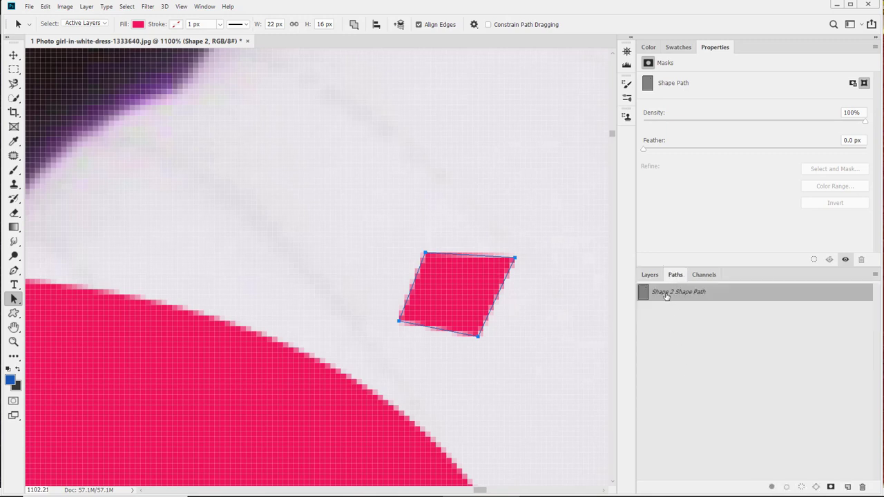
Turn on Quick Mask mode to view its temporary channel beside the color channels, and leave the mode with the paths shown
{"action": "left_click", "coordinate": [699, 277]}
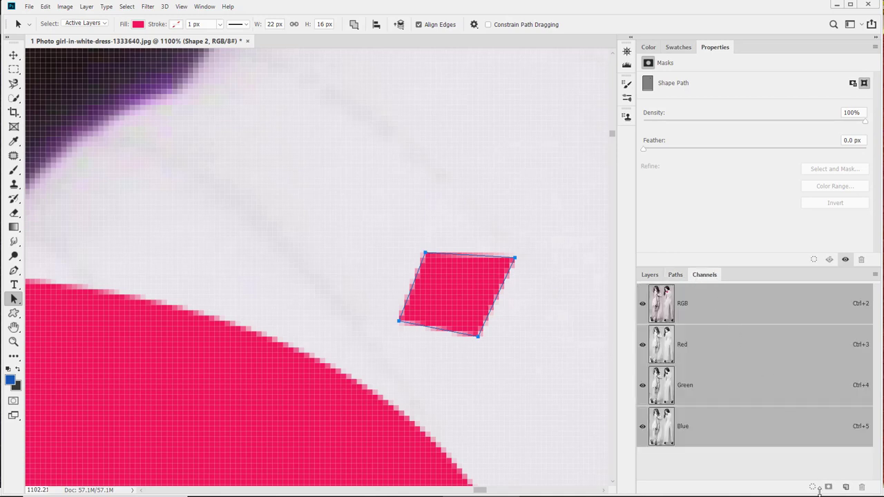
{"action": "left_click", "coordinate": [13, 401]}
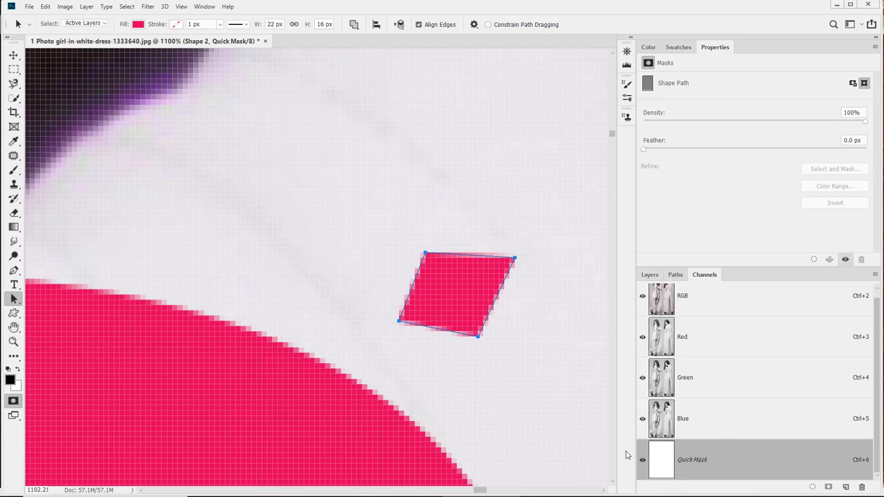
{"action": "left_click", "coordinate": [675, 275]}
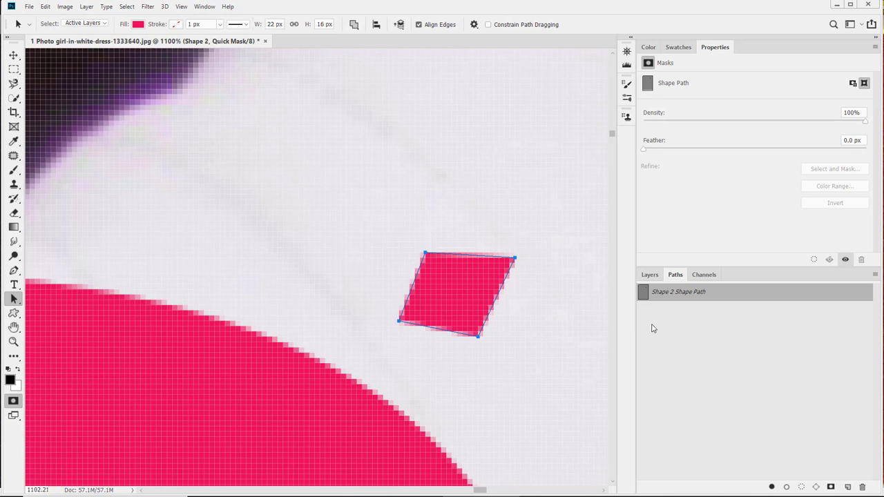
{"action": "left_click", "coordinate": [13, 402]}
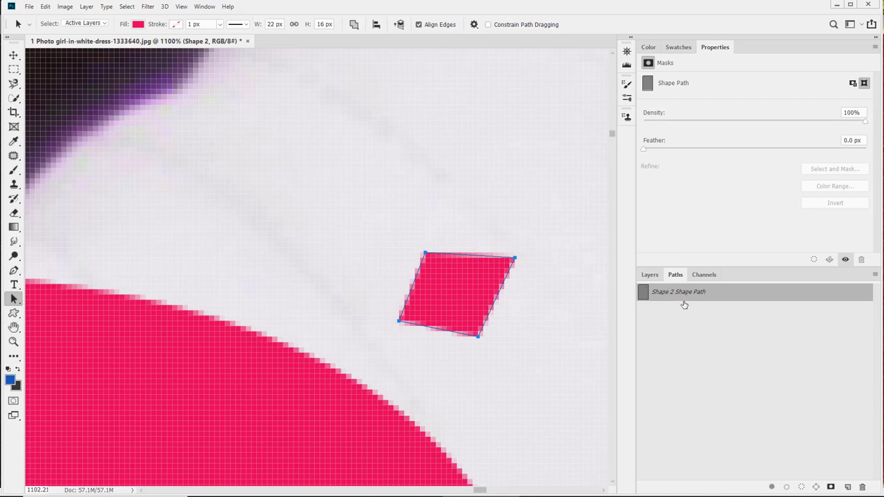
Add a new empty path to the document and delete the Shape 2 layer
{"action": "left_click", "coordinate": [848, 487]}
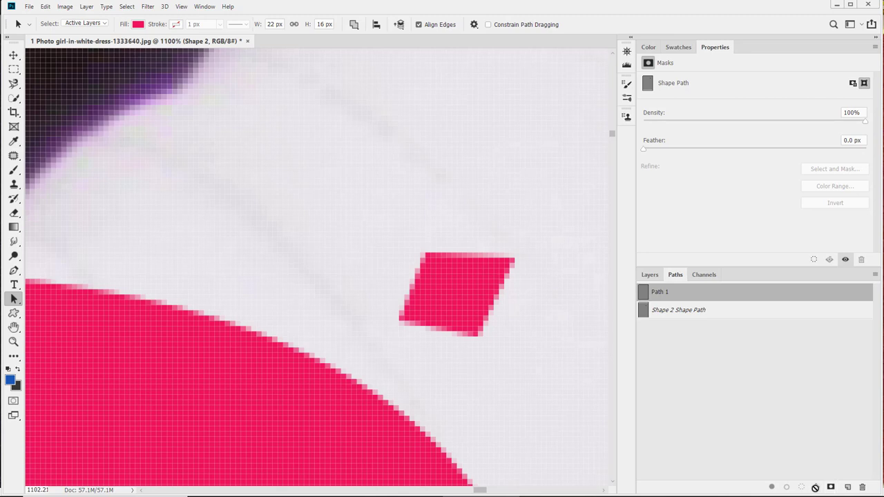
{"action": "left_click", "coordinate": [650, 275]}
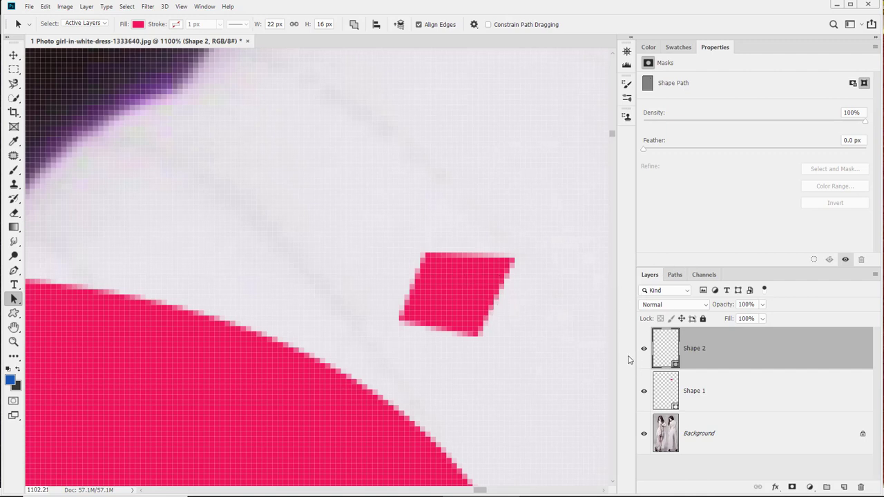
{"action": "left_click", "coordinate": [660, 393]}
{"action": "left_click_drag", "start_coordinate": [665, 347], "coordinate": [861, 487]}
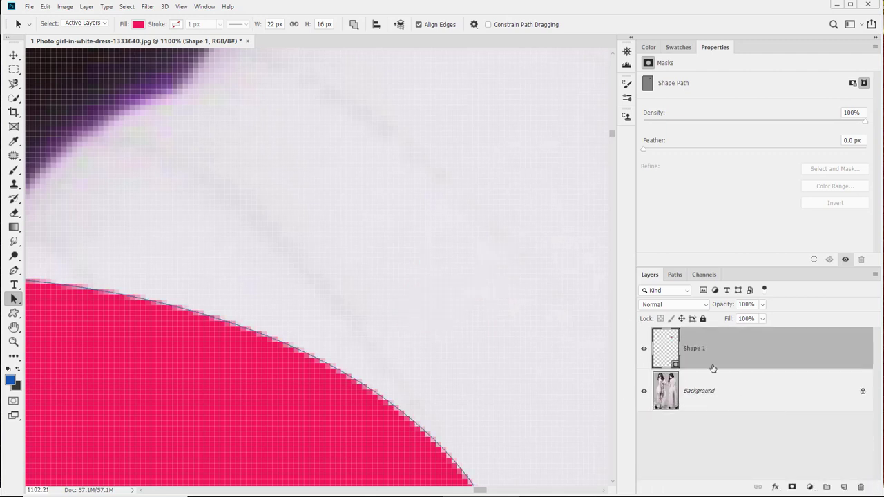
Zoom in on the large red shape and compare the path selection tool variants with the Move tool variants
{"action": "double_click", "coordinate": [13, 341]}
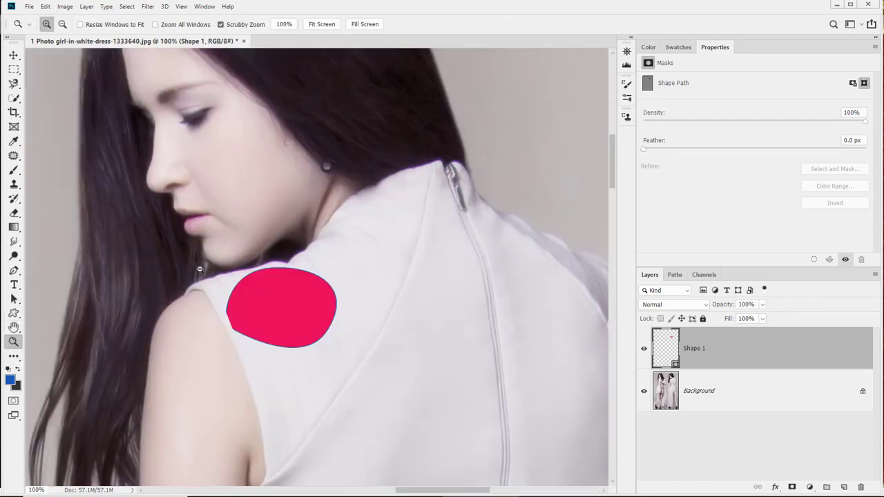
{"action": "left_click_drag", "start_coordinate": [200, 269], "coordinate": [243, 296]}
{"action": "left_click_drag", "start_coordinate": [347, 340], "coordinate": [208, 257]}
{"action": "left_click", "coordinate": [181, 285]}
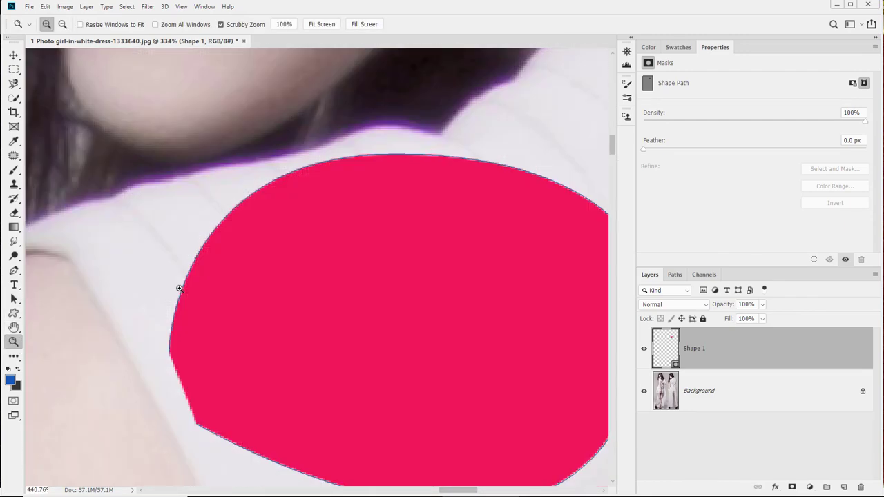
{"action": "left_click", "coordinate": [14, 300]}
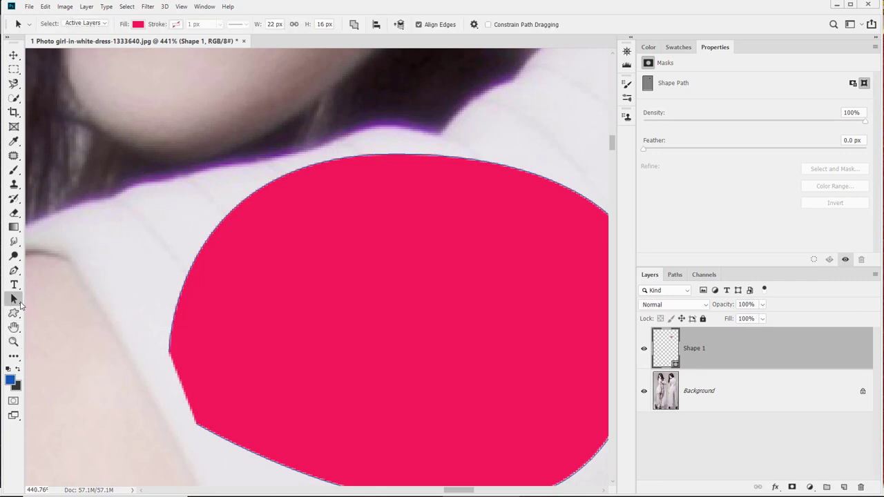
{"action": "right_click", "coordinate": [15, 300]}
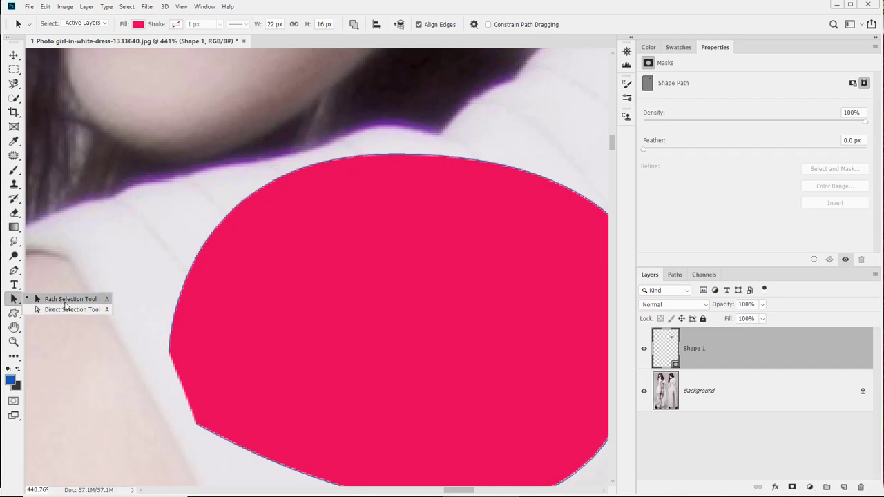
{"action": "left_click", "coordinate": [14, 58]}
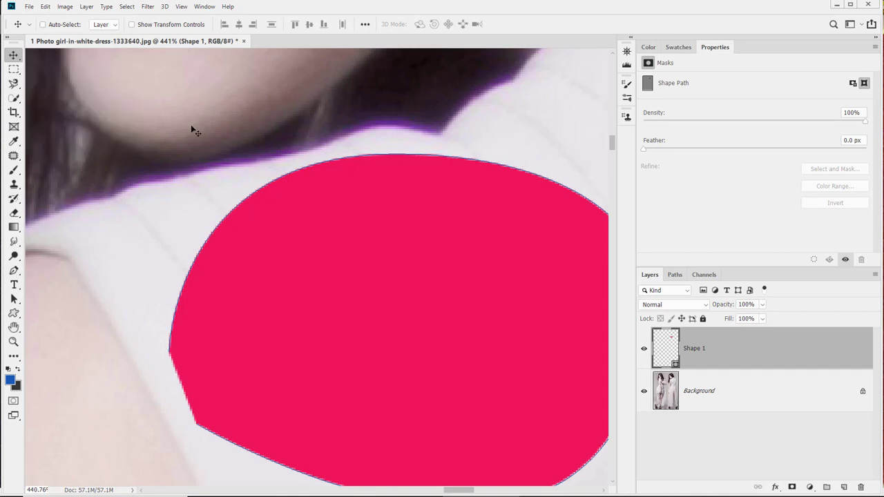
{"action": "right_click", "coordinate": [13, 55]}
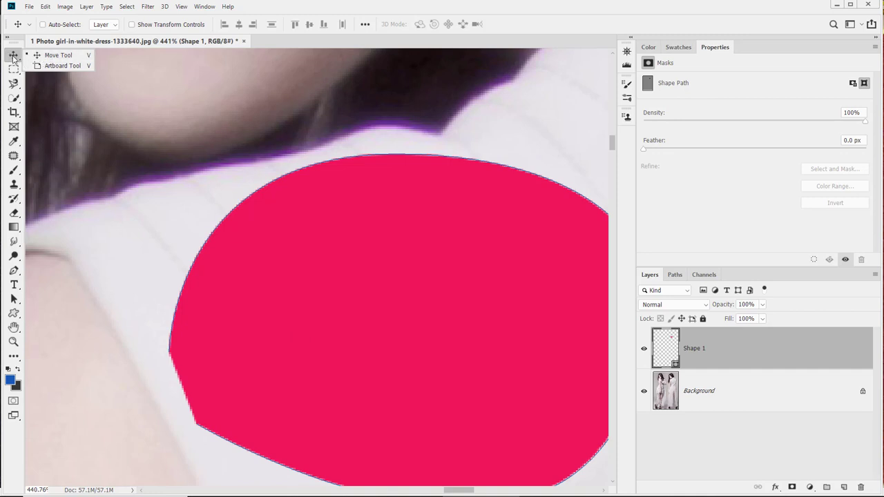
{"action": "left_click", "coordinate": [247, 234]}
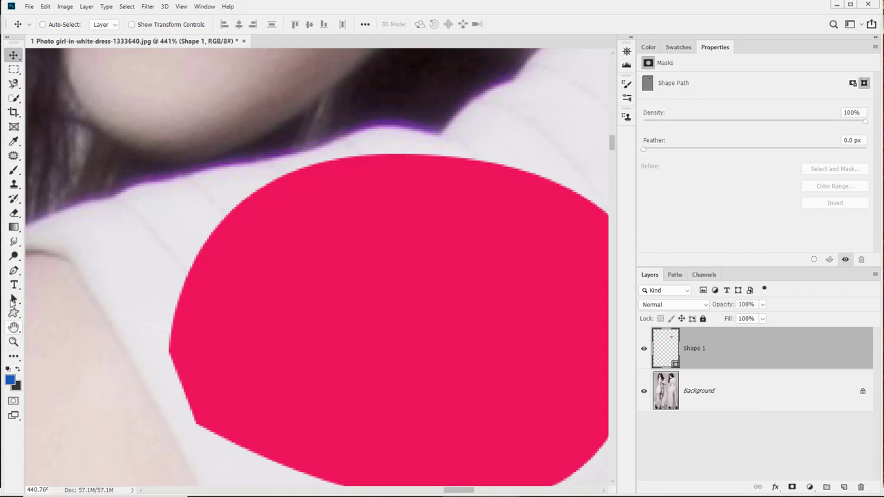
Move the whole red shape up and to the left with the Path Selection tool, and deselect its path
{"action": "left_click", "coordinate": [12, 299]}
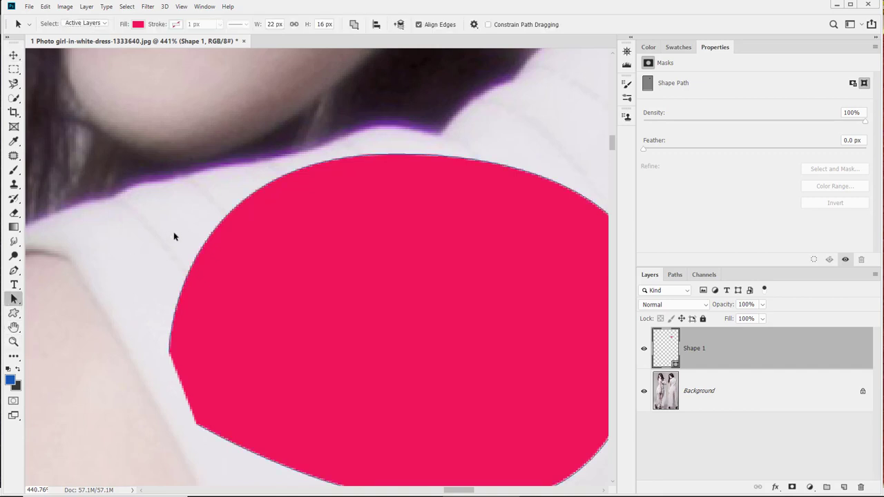
{"action": "left_click_drag", "start_coordinate": [196, 258], "coordinate": [215, 236]}
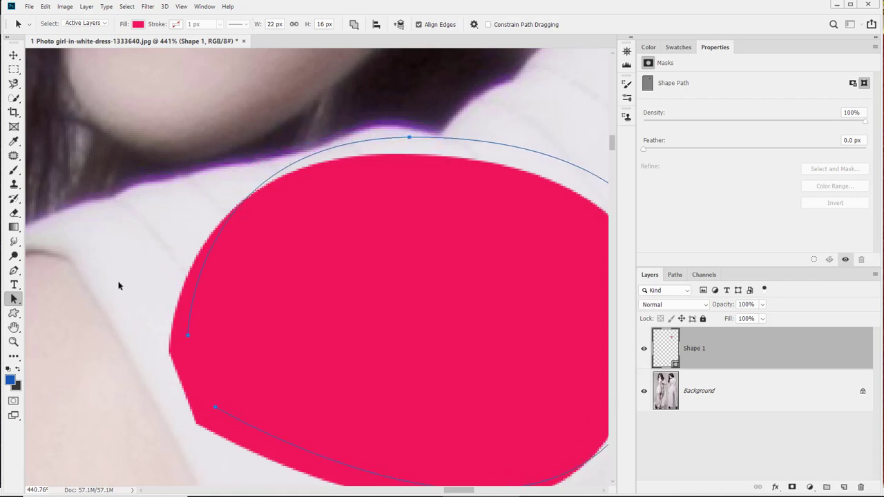
{"action": "right_click", "coordinate": [14, 299]}
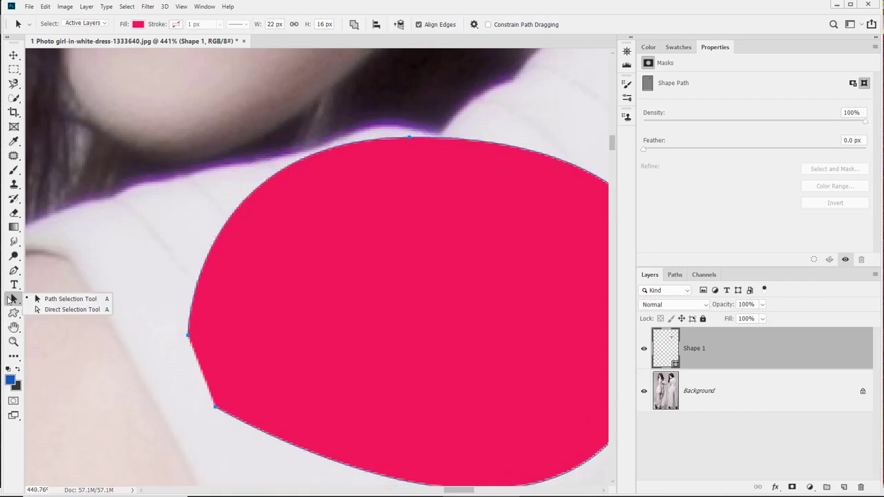
{"action": "left_click", "coordinate": [87, 302]}
{"action": "left_click_drag", "start_coordinate": [254, 270], "coordinate": [209, 263]}
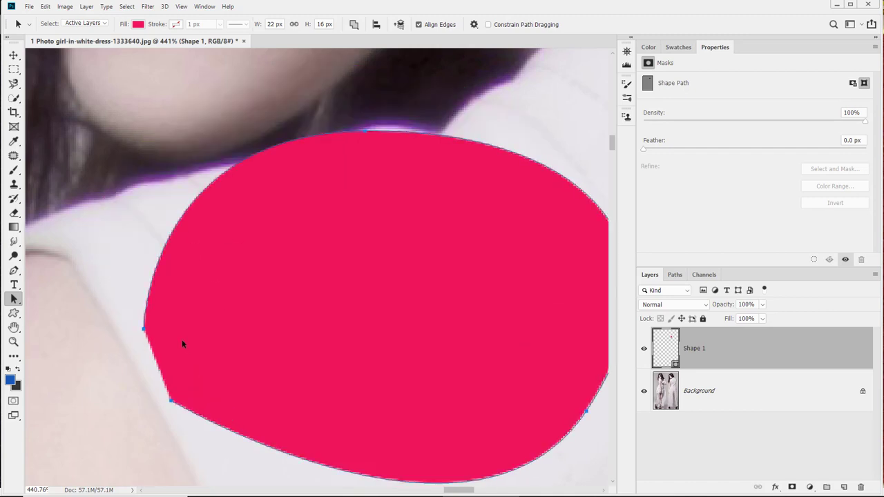
{"action": "left_click_drag", "start_coordinate": [169, 298], "coordinate": [123, 346]}
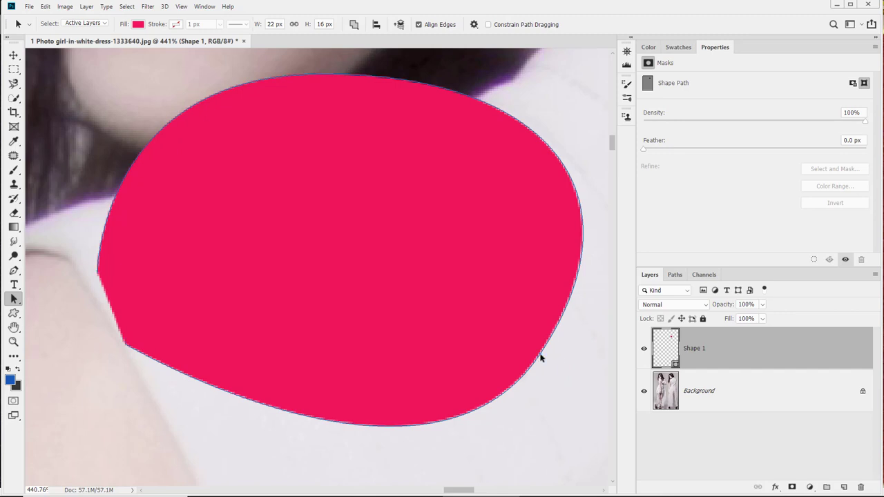
{"action": "left_click_drag", "start_coordinate": [552, 361], "coordinate": [370, 340]}
{"action": "left_click", "coordinate": [212, 395]}
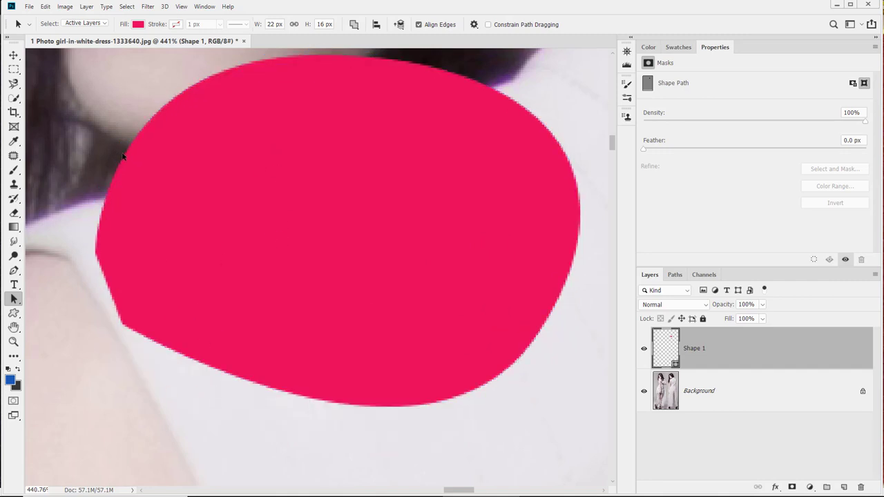
Lower the whole red shape, select all its anchor points together, and move it slightly up and left
{"action": "left_click_drag", "start_coordinate": [123, 157], "coordinate": [132, 242]}
{"action": "left_click_drag", "start_coordinate": [62, 107], "coordinate": [577, 482]}
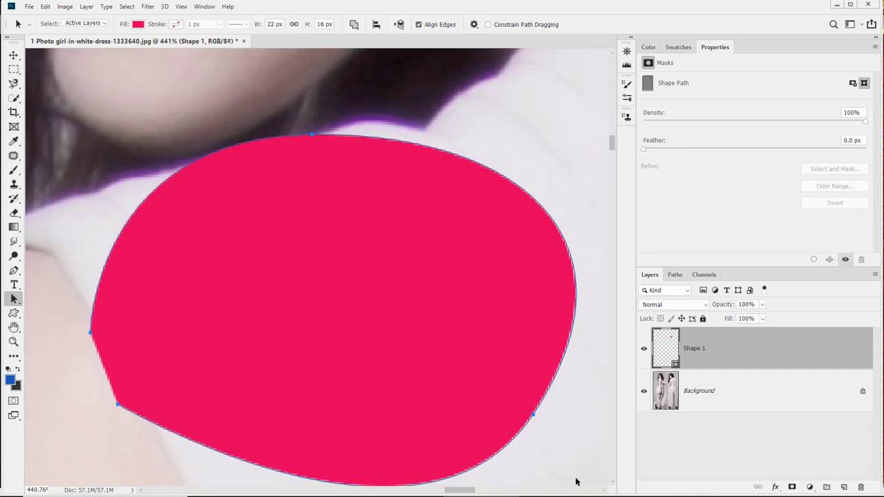
{"action": "left_click_drag", "start_coordinate": [515, 200], "coordinate": [509, 174]}
Using the Direct Selection tool, nudge the red shape's top anchor point up and tilt its right handle upward
{"action": "right_click", "coordinate": [15, 299]}
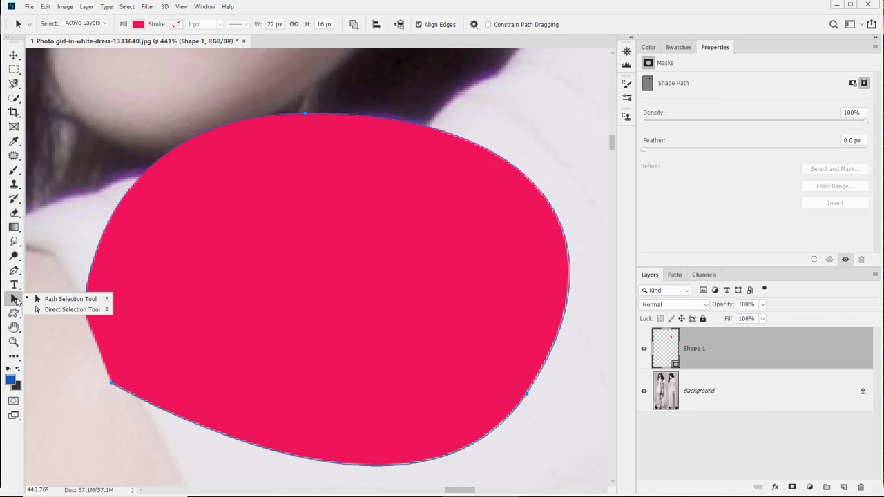
{"action": "left_click", "coordinate": [78, 311]}
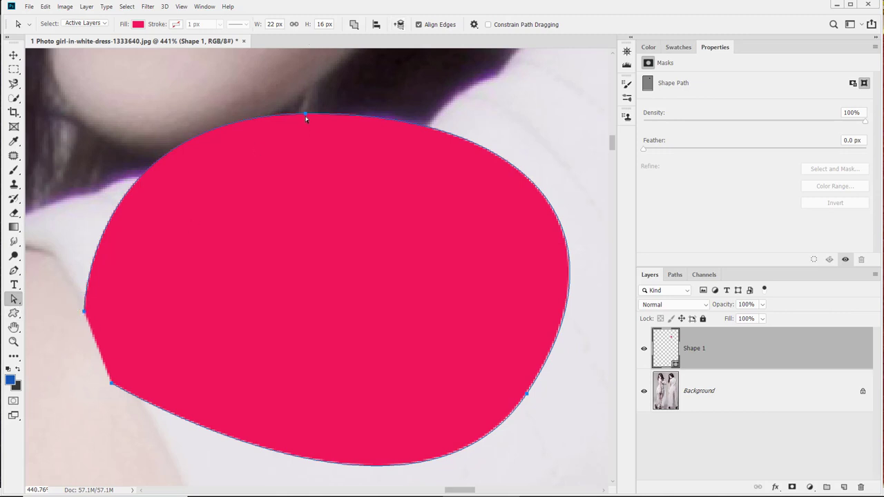
{"action": "mouse_move", "coordinate": [305, 115]}
{"action": "left_mouse_down"}
{"action": "mouse_move", "coordinate": [297, 95]}
{"action": "mouse_move", "coordinate": [310, 106]}
{"action": "left_mouse_up"}
{"action": "left_click_drag", "start_coordinate": [524, 103], "coordinate": [428, 68]}
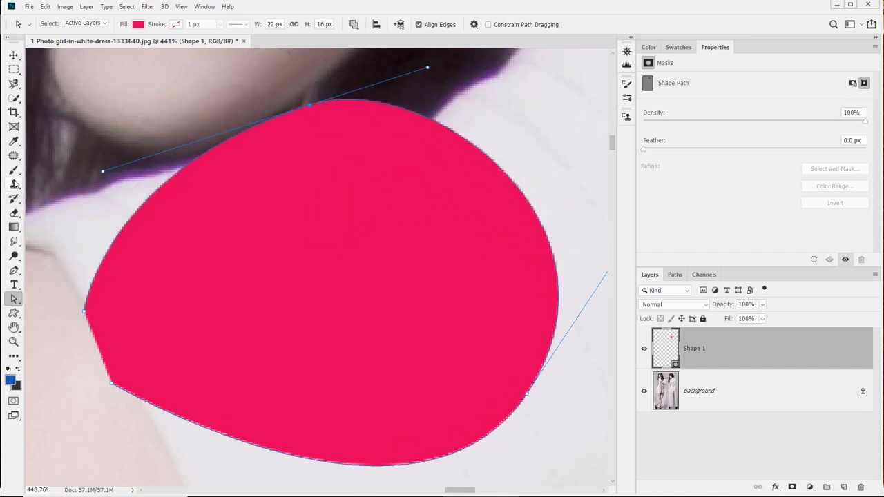
Look through the Pen tool variants and the selection tool variants, and return to the Direct Selection tool
{"action": "left_click", "coordinate": [14, 273]}
{"action": "right_click", "coordinate": [14, 273]}
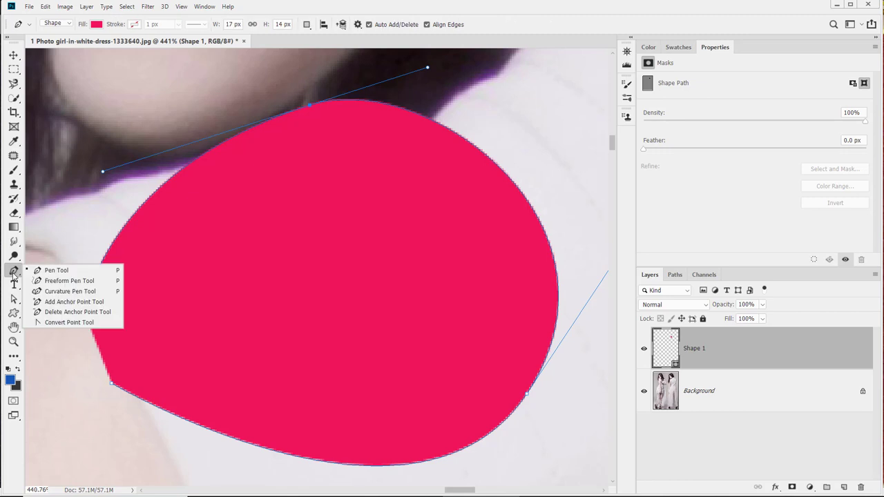
{"action": "left_click", "coordinate": [13, 273]}
{"action": "left_click", "coordinate": [13, 299]}
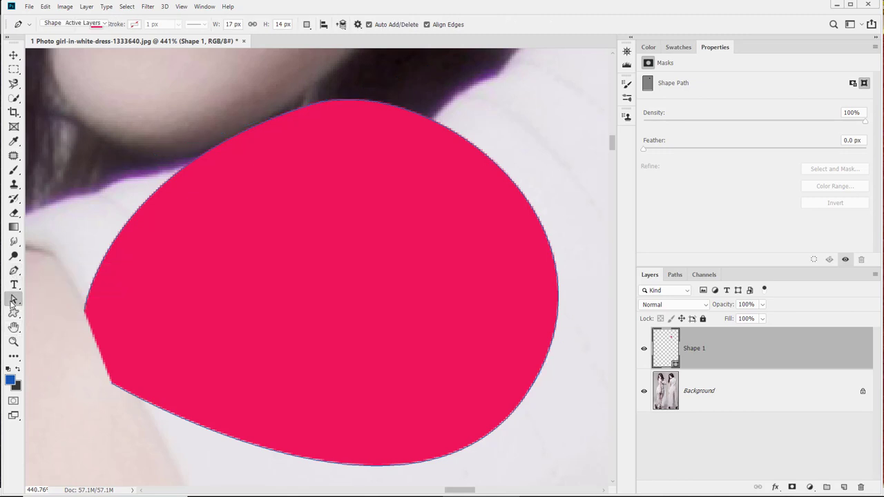
{"action": "right_click", "coordinate": [13, 301]}
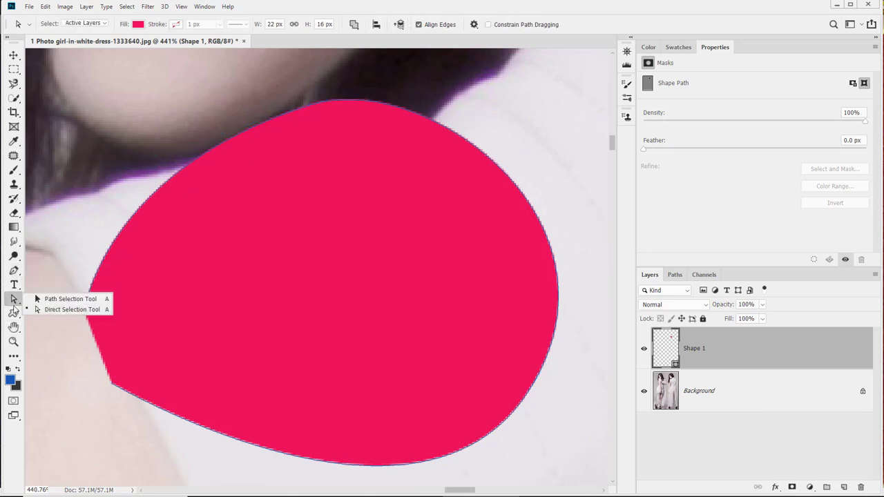
{"action": "left_click", "coordinate": [14, 300]}
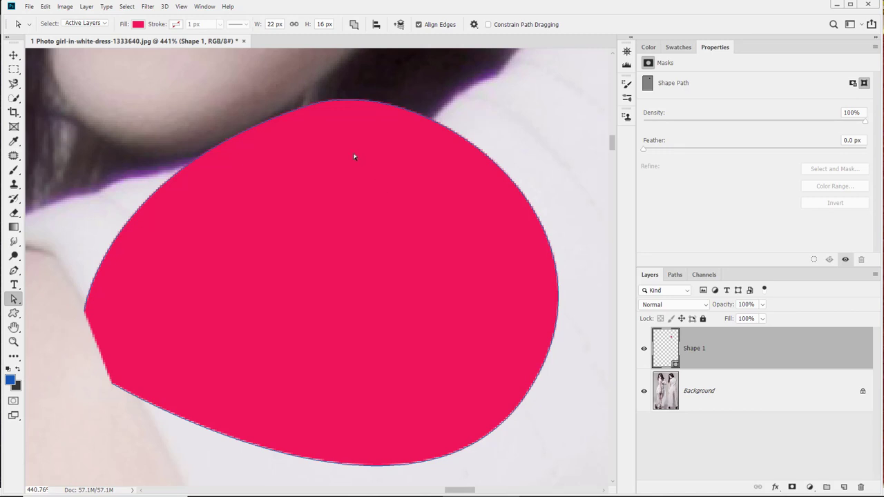
Shorten and flatten the top anchor point's left handle, and move the lower-right anchor point inward to the left
{"action": "left_click", "coordinate": [311, 106]}
{"action": "left_click_drag", "start_coordinate": [103, 173], "coordinate": [207, 120]}
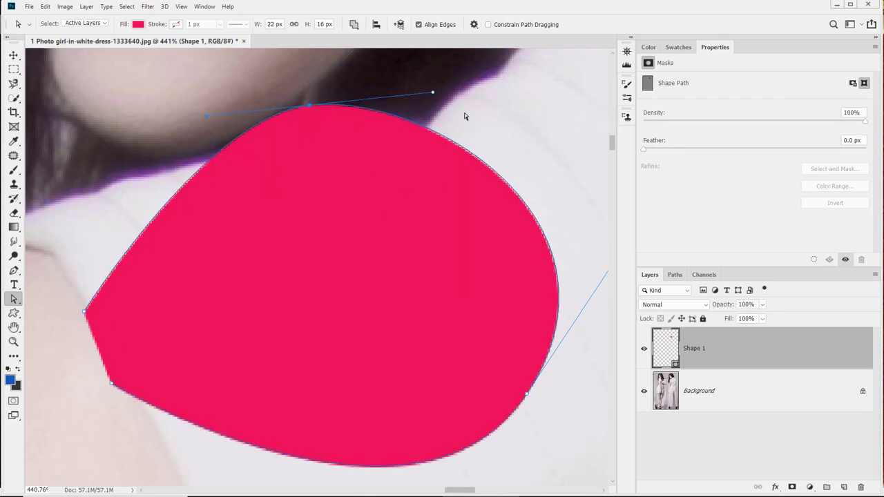
{"action": "left_click_drag", "start_coordinate": [528, 394], "coordinate": [486, 388]}
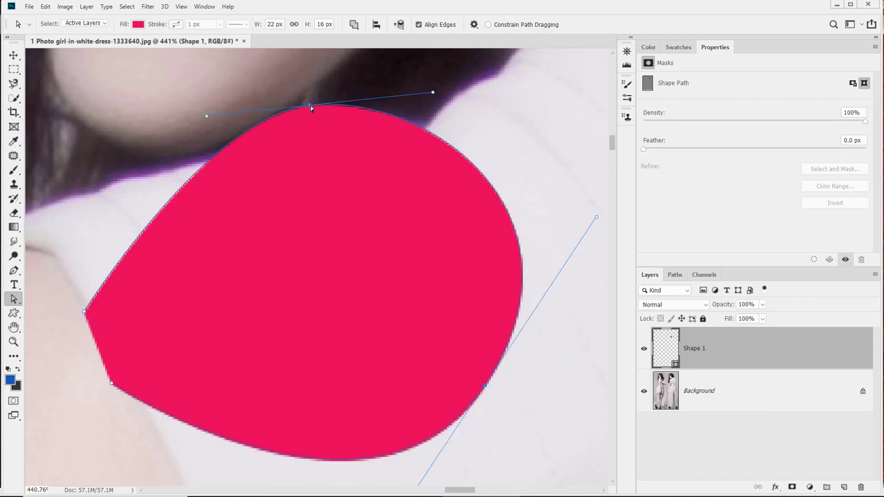
Slim the red shape into a leaf form by repositioning its top and lower-right anchors, and pull the lower-left corner down
{"action": "left_click_drag", "start_coordinate": [311, 108], "coordinate": [392, 247]}
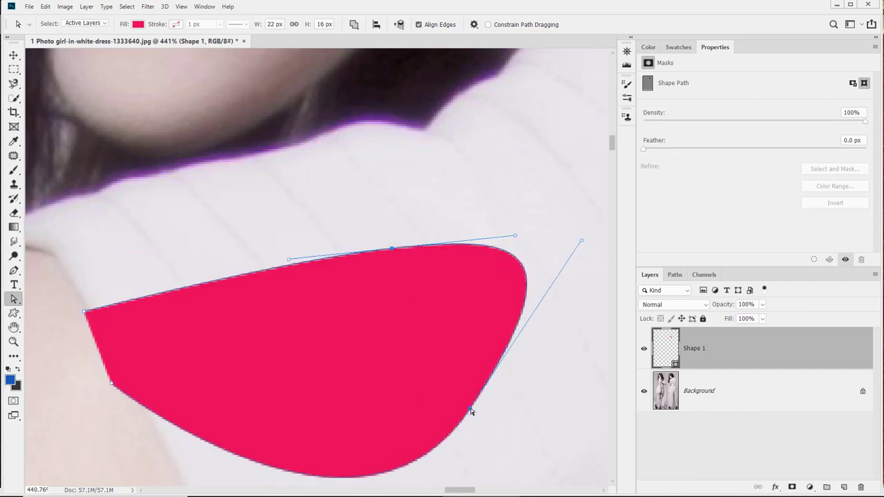
{"action": "left_click_drag", "start_coordinate": [470, 410], "coordinate": [412, 326]}
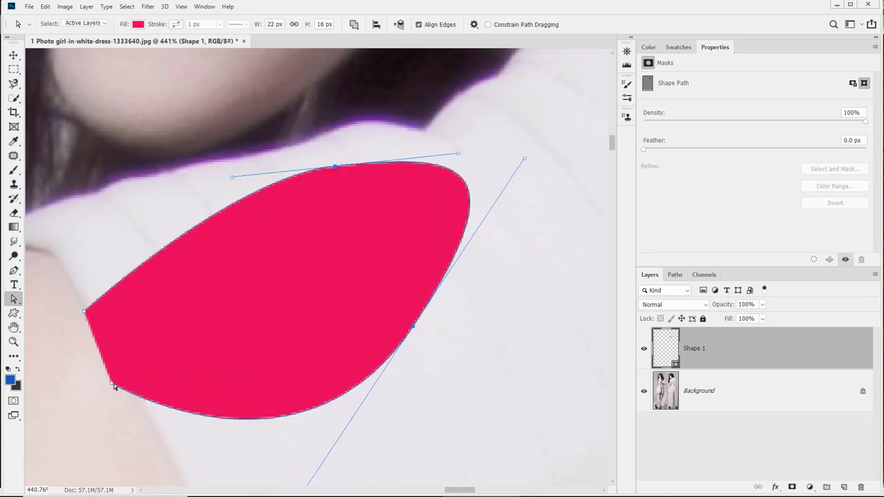
{"action": "left_click_drag", "start_coordinate": [111, 385], "coordinate": [96, 419]}
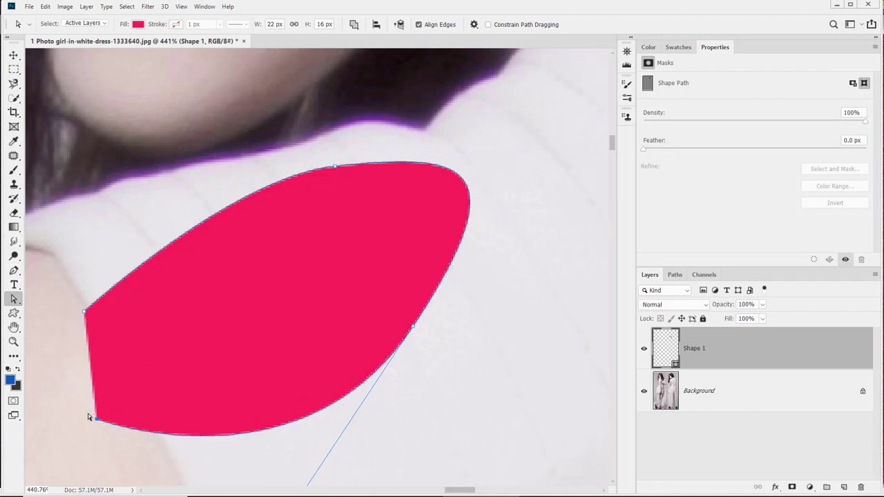
Try to draw from the red shape's lower-left corner with the Pen tool, and undo the new shape
{"action": "left_click", "coordinate": [14, 271]}
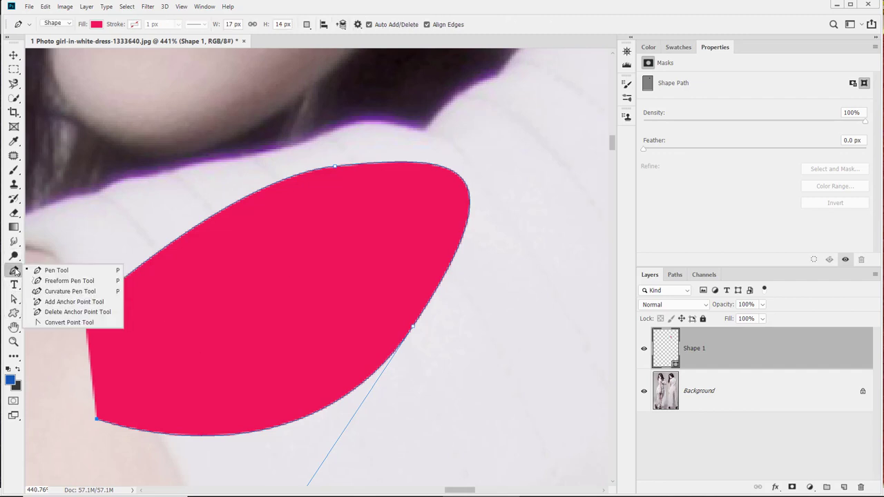
{"action": "left_click", "coordinate": [56, 270]}
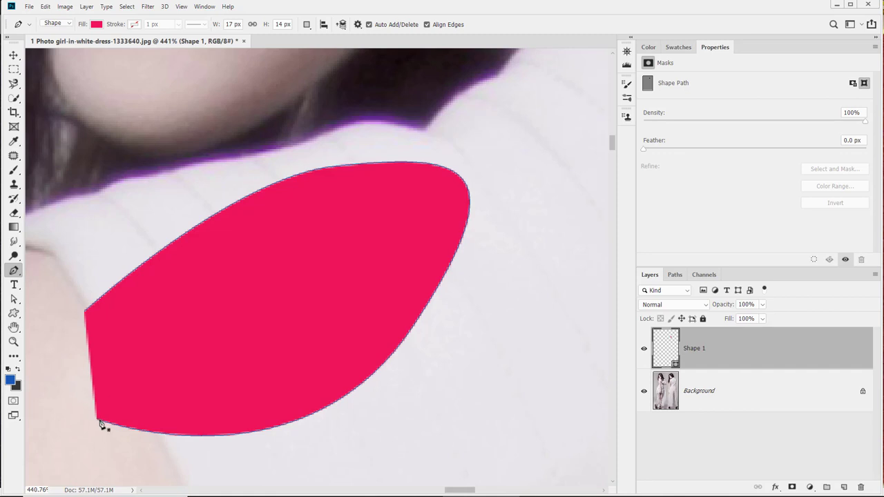
{"action": "left_click", "coordinate": [98, 420]}
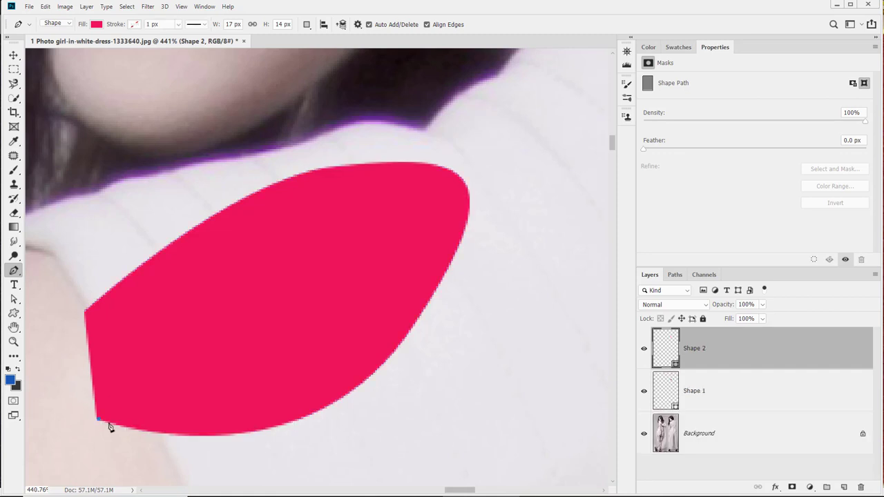
{"action": "left_click", "coordinate": [116, 422]}
{"action": "key", "text": "ctrl+z"}
{"action": "key", "text": "ctrl+z"}
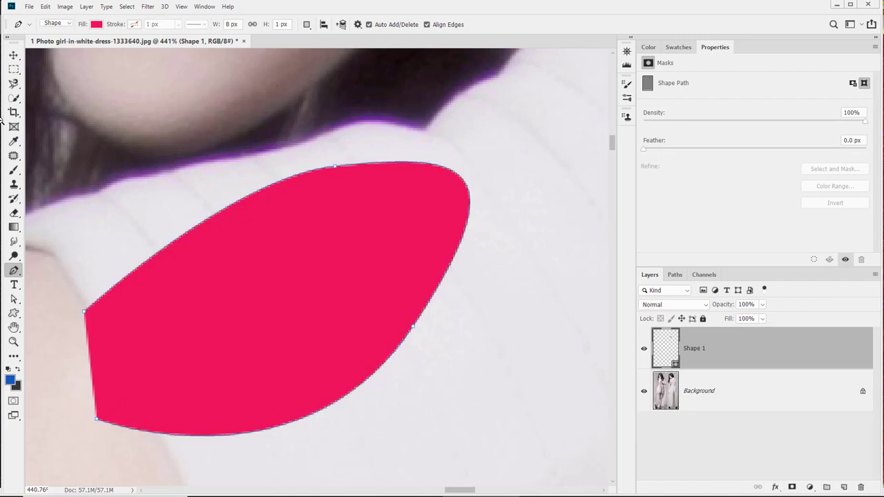
Return to the Direct Selection tool and deselect the Shape 1 path
{"action": "left_click", "coordinate": [13, 55]}
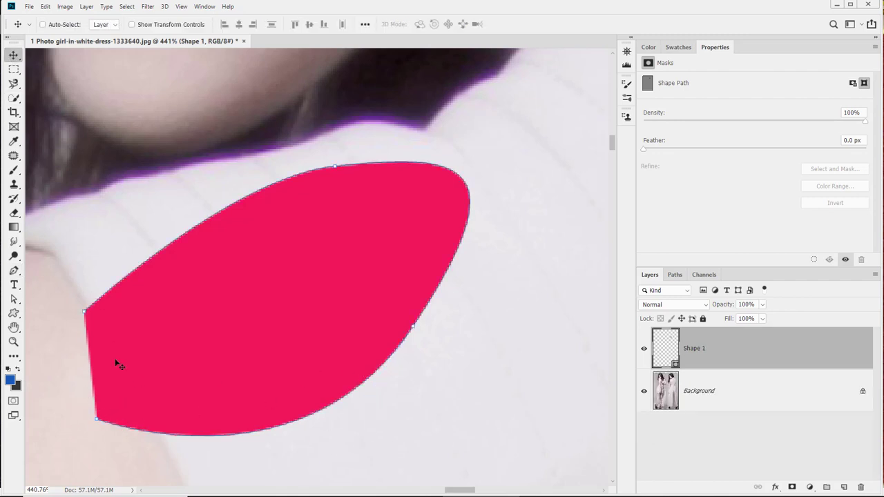
{"action": "left_click", "coordinate": [13, 299]}
{"action": "left_click", "coordinate": [83, 288]}
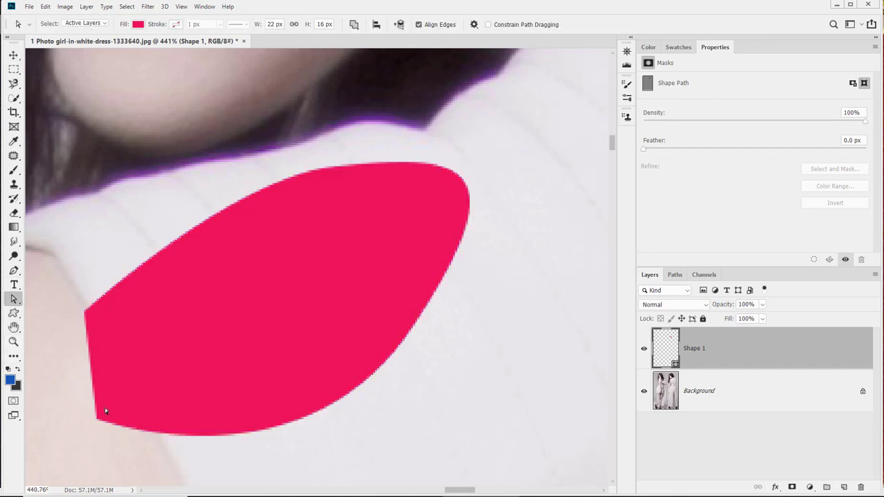
Select the whole red path with the Path Selection tool and try to resume it from its lower-left corner with the Pen tool
{"action": "right_click", "coordinate": [14, 300]}
{"action": "left_click", "coordinate": [35, 306]}
{"action": "left_click", "coordinate": [138, 418]}
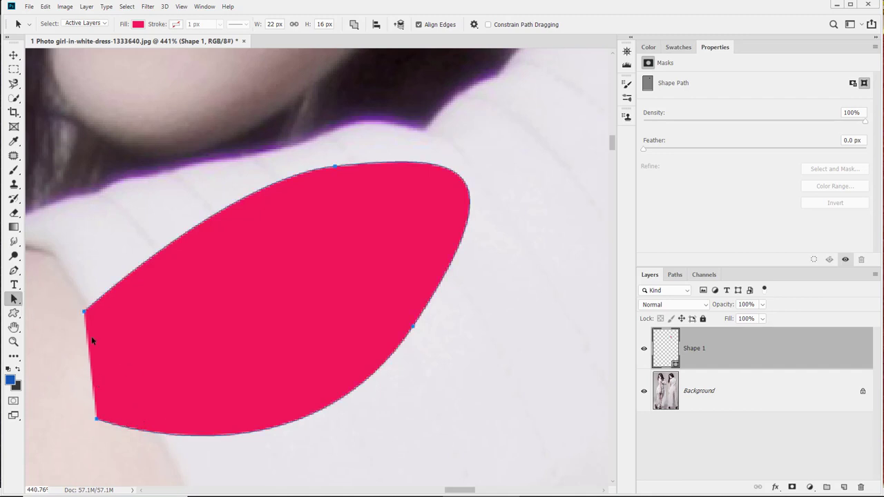
{"action": "right_click", "coordinate": [13, 299]}
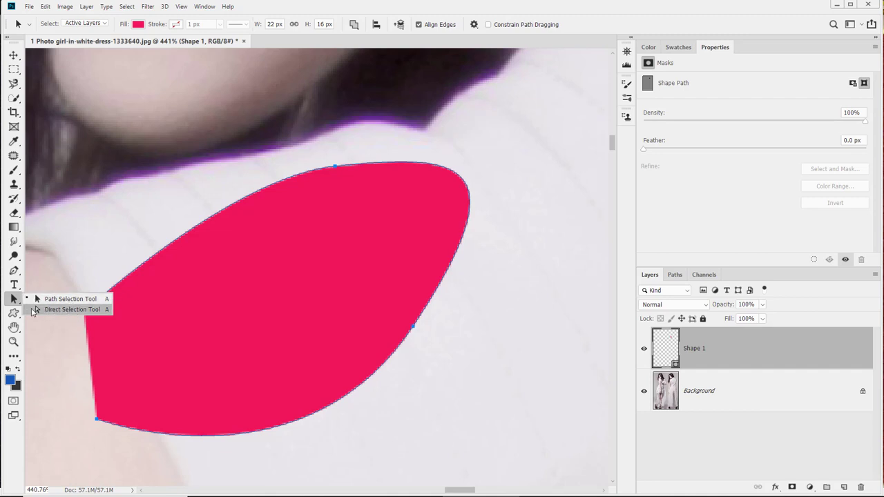
{"action": "left_click", "coordinate": [14, 273]}
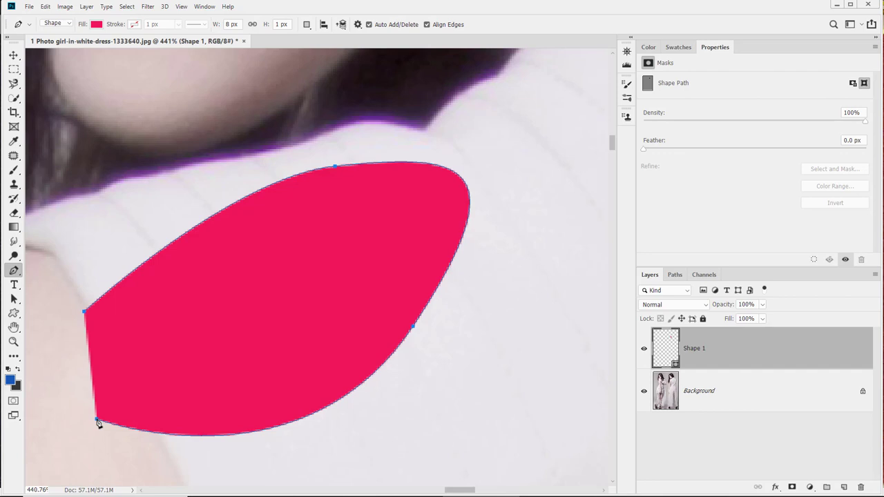
{"action": "left_click", "coordinate": [98, 421], "text": "ctrl"}
{"action": "left_click", "coordinate": [84, 312]}
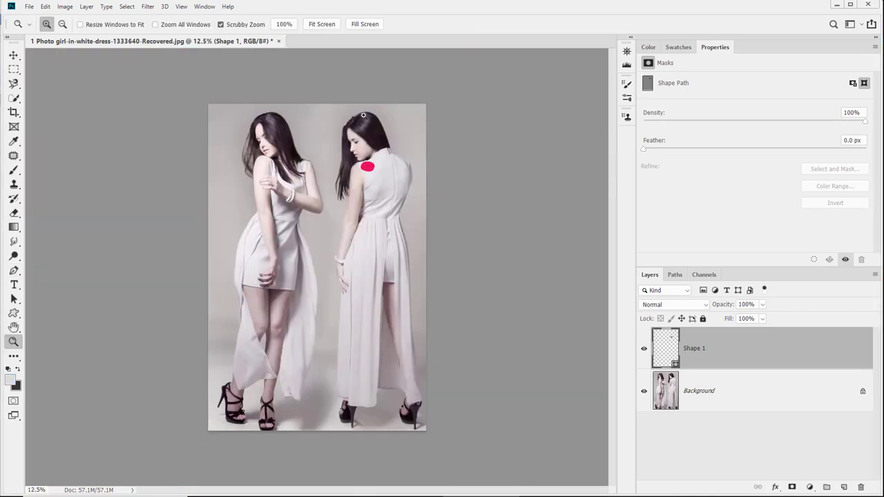
Select the whole red Shape 1 path on the shoulder of the recovered photo with the Path Selection tool
{"action": "left_click_drag", "start_coordinate": [364, 115], "coordinate": [437, 255]}
{"action": "mouse_move", "coordinate": [326, 328]}
{"action": "left_mouse_down"}
{"action": "mouse_move", "coordinate": [349, 394]}
{"action": "mouse_move", "coordinate": [331, 324]}
{"action": "left_mouse_up"}
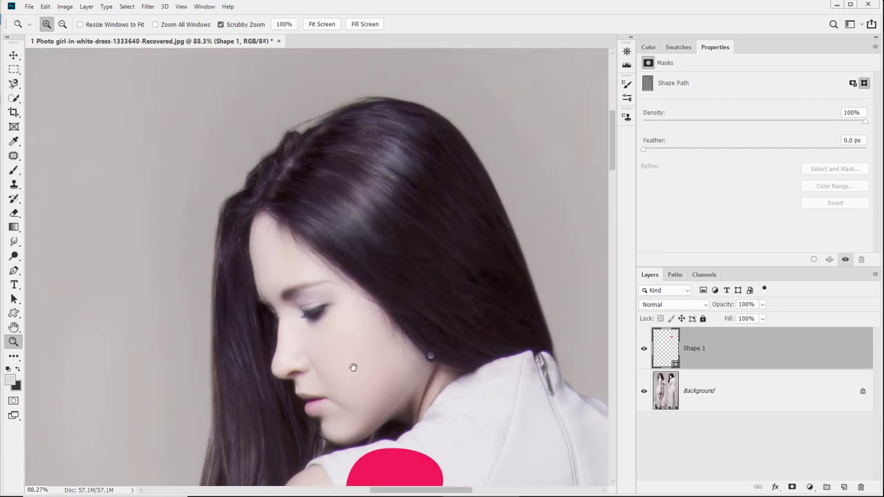
{"action": "left_click_drag", "start_coordinate": [353, 380], "coordinate": [267, 270]}
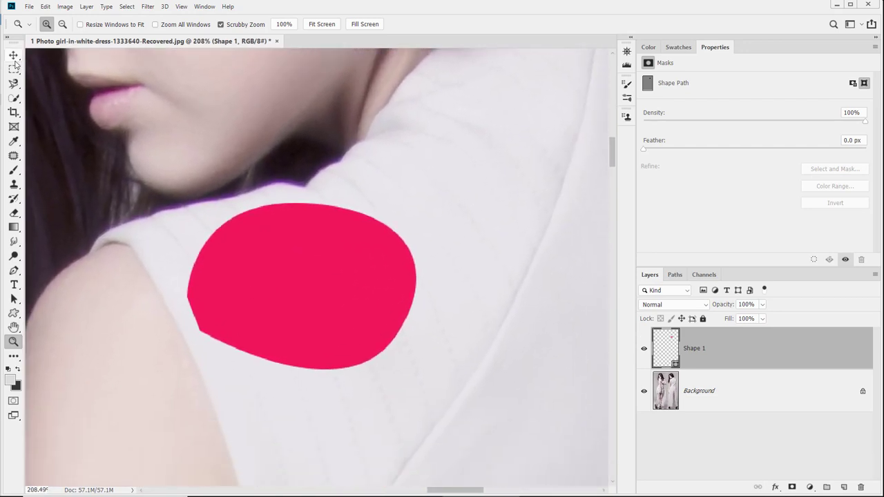
{"action": "left_click", "coordinate": [13, 298]}
{"action": "left_click", "coordinate": [302, 313]}
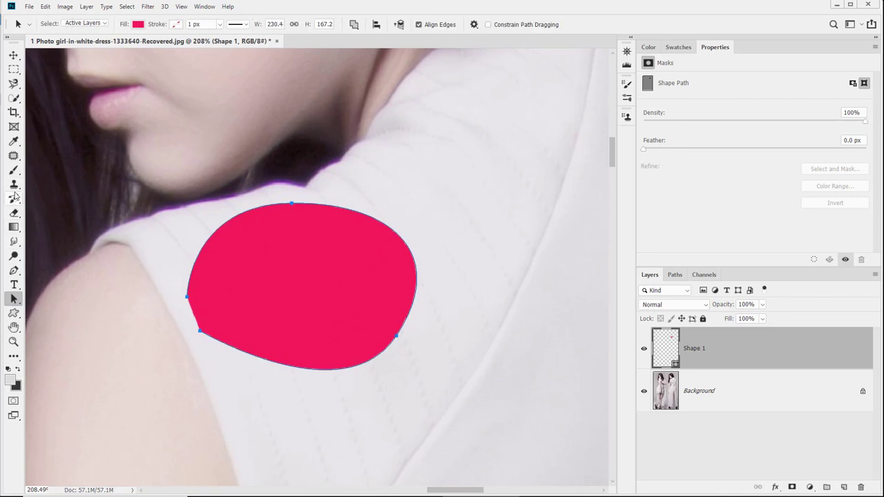
Extend the red shape from its lower-left anchor with the Pen tool, adding seven straight-sided corner points over the bare shoulder
{"action": "left_click", "coordinate": [13, 270]}
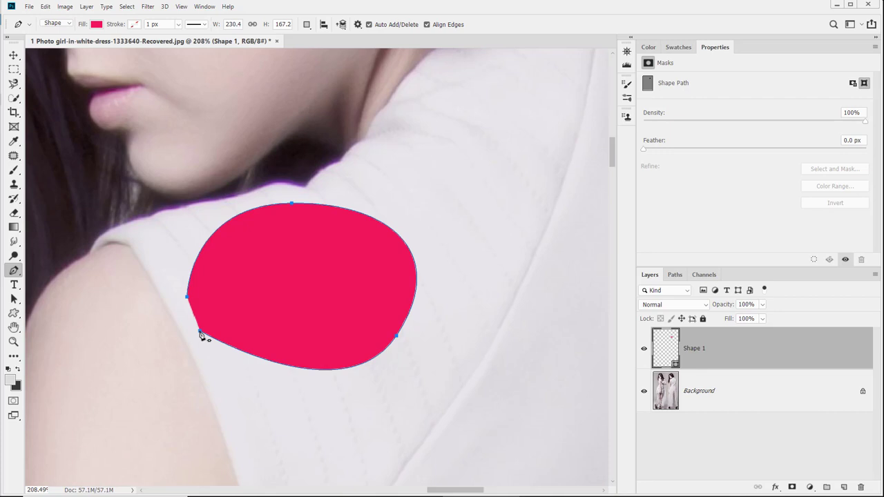
{"action": "left_click", "coordinate": [202, 336]}
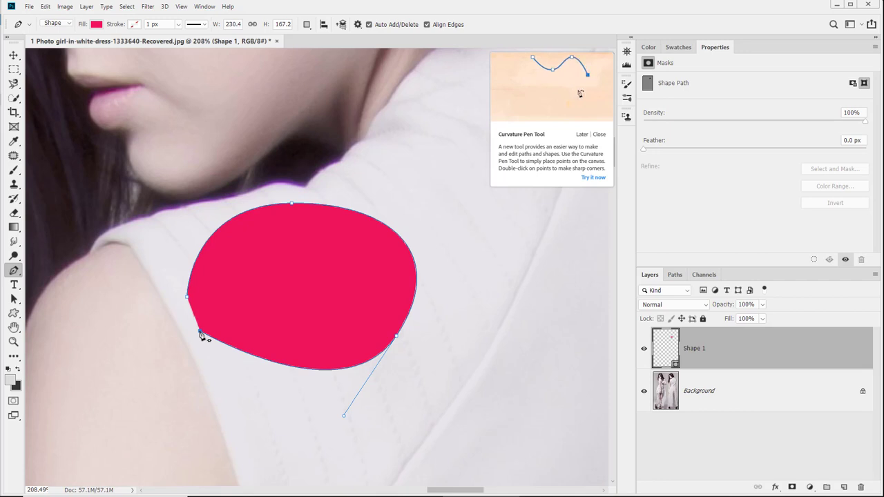
{"action": "left_click", "coordinate": [156, 348]}
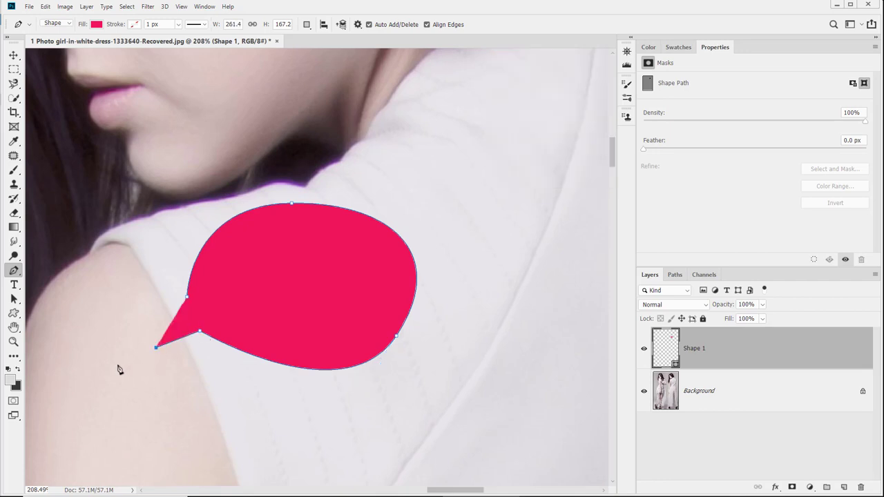
{"action": "left_click", "coordinate": [142, 399]}
{"action": "left_click", "coordinate": [104, 390]}
{"action": "left_click", "coordinate": [101, 332]}
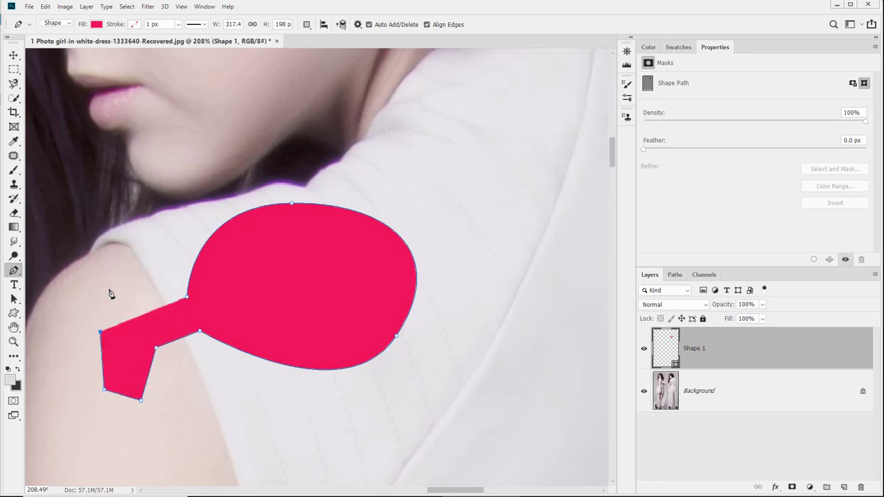
{"action": "left_click", "coordinate": [109, 289]}
{"action": "left_click", "coordinate": [124, 277]}
{"action": "left_click", "coordinate": [158, 276]}
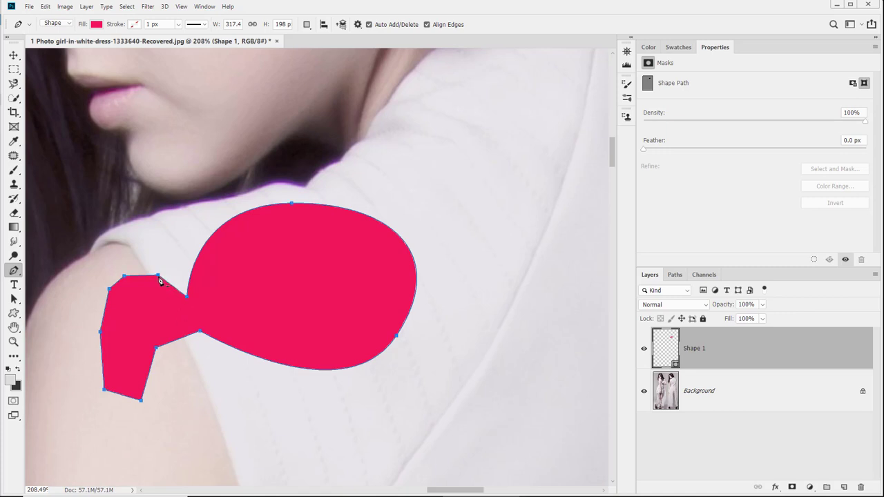
Remove the extension's upper-right corner anchor with the Pen tool and add a smooth anchor with long handles on the edge replacing it
{"action": "right_click", "coordinate": [13, 272]}
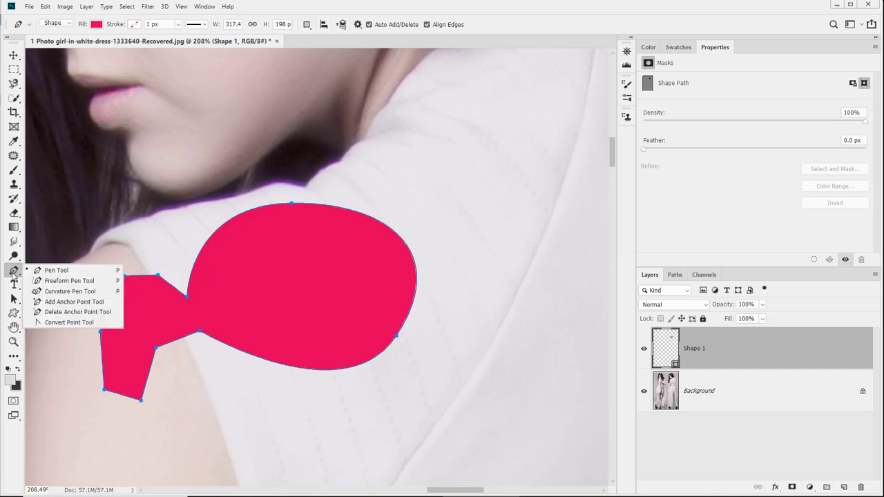
{"action": "left_click", "coordinate": [14, 276]}
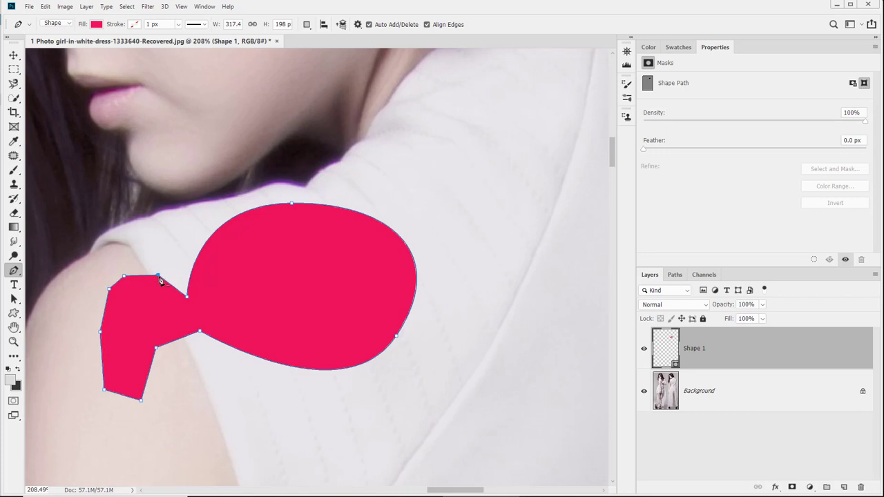
{"action": "left_click", "coordinate": [124, 277], "text": "ctrl"}
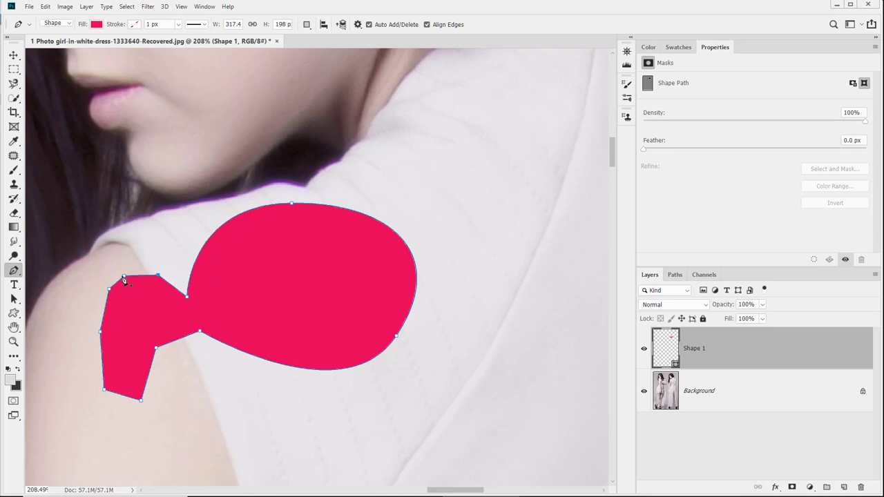
{"action": "left_click", "coordinate": [159, 277]}
{"action": "left_click_drag", "start_coordinate": [154, 286], "coordinate": [133, 344]}
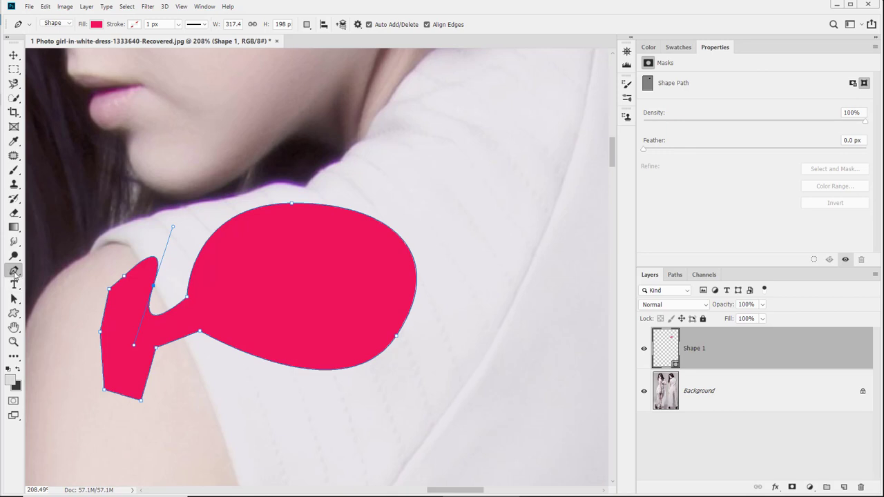
Remove the smooth anchor from the extension's upper edge with the Delete Anchor Point tool
{"action": "right_click", "coordinate": [13, 271]}
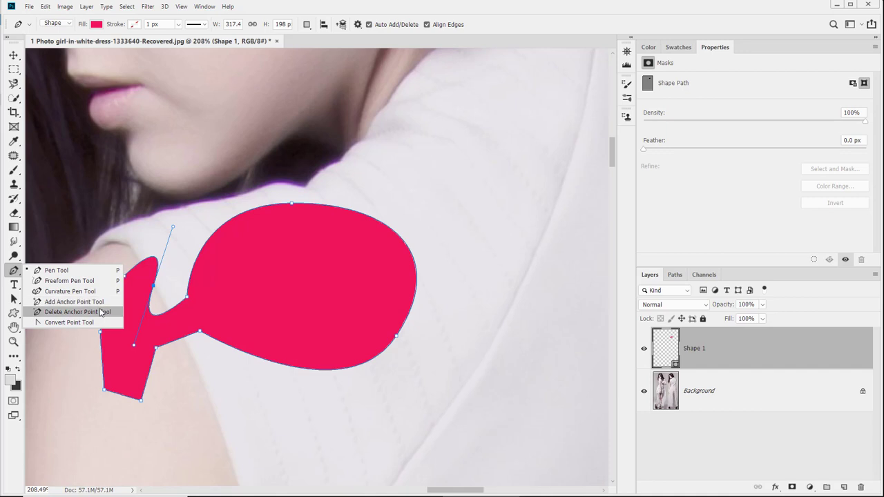
{"action": "left_click", "coordinate": [61, 270]}
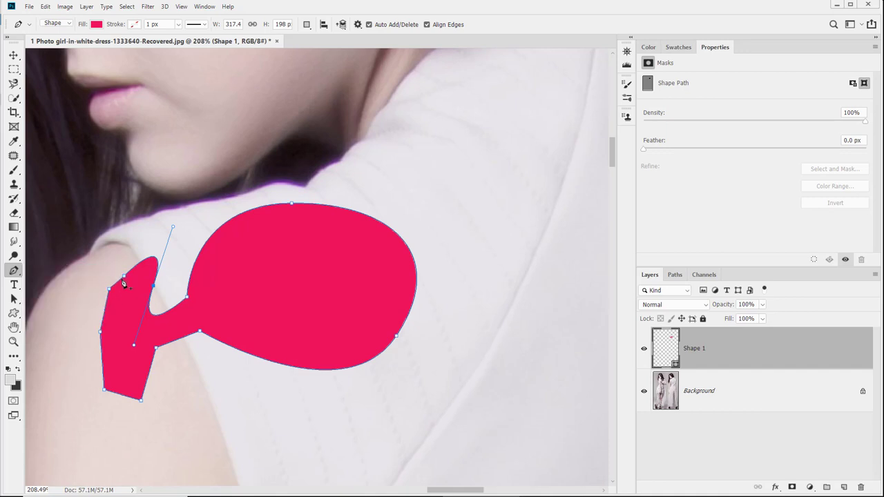
{"action": "left_click", "coordinate": [15, 271]}
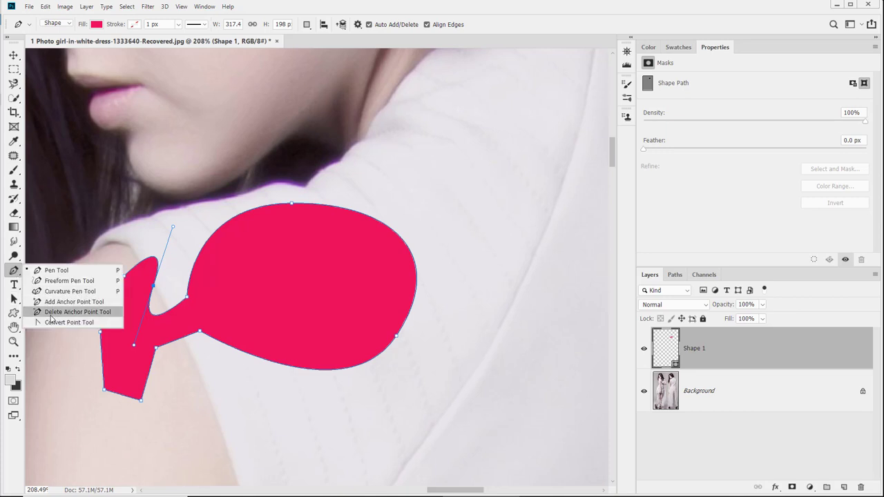
{"action": "left_click", "coordinate": [76, 312]}
{"action": "left_click", "coordinate": [194, 261]}
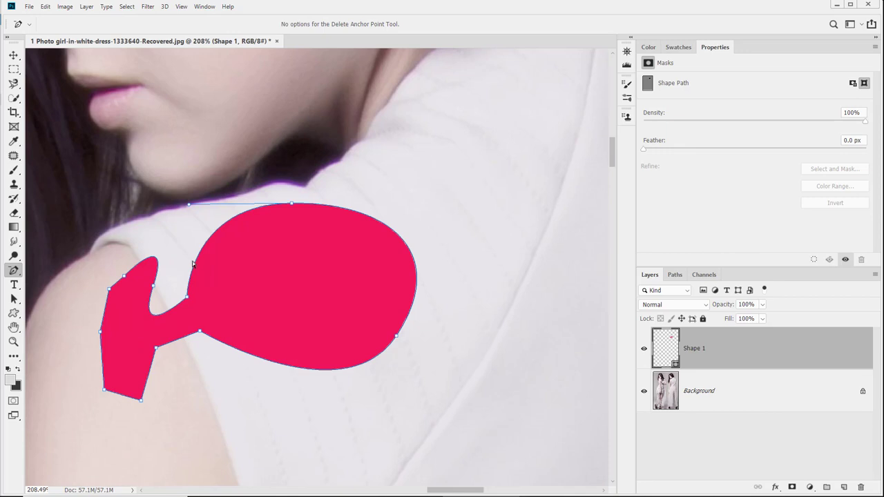
{"action": "left_click", "coordinate": [194, 263]}
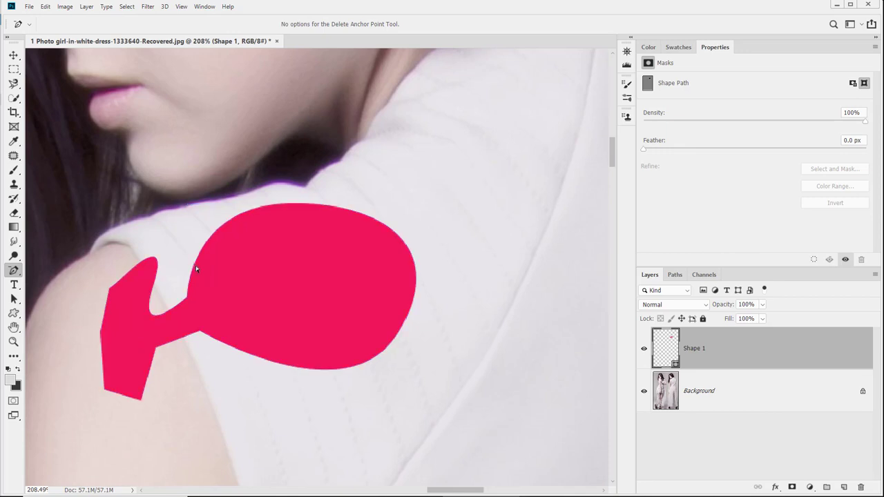
{"action": "left_click", "coordinate": [153, 317]}
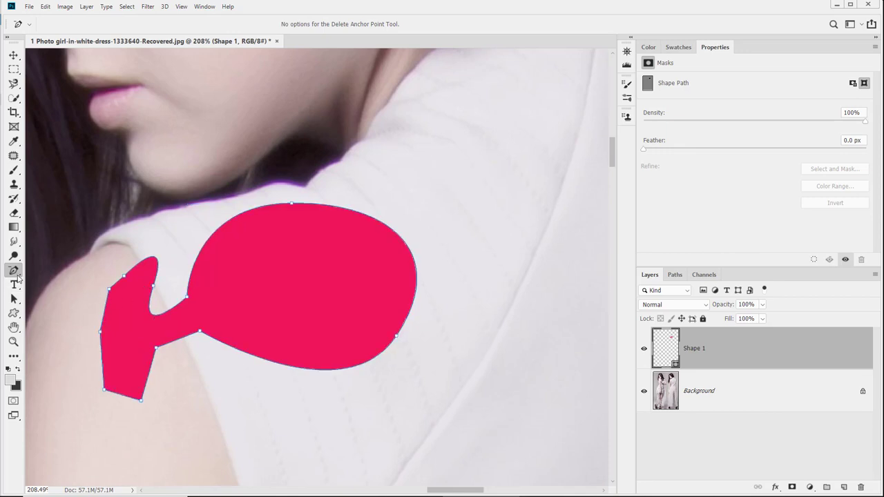
{"action": "left_click", "coordinate": [154, 285]}
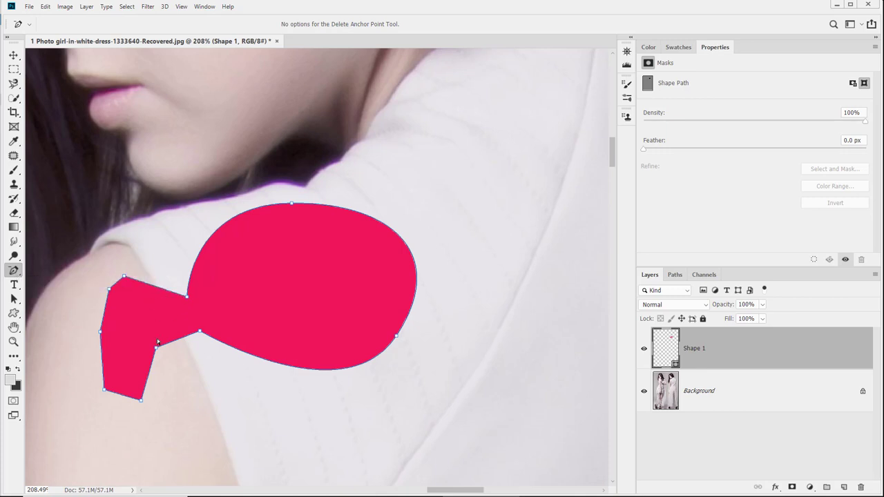